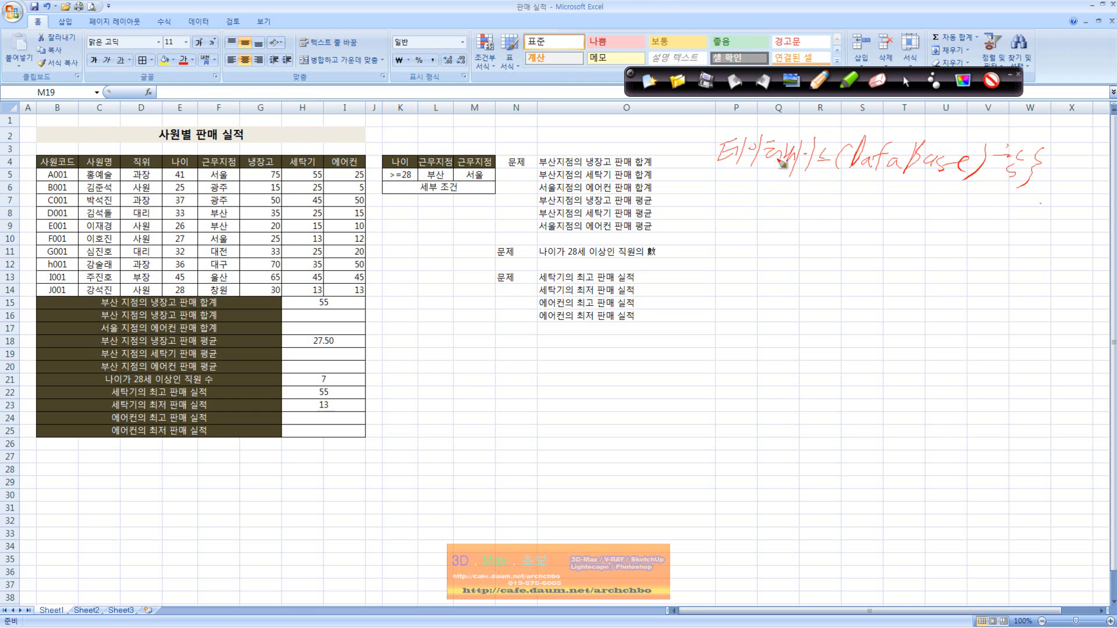
Handwrite the function names MAX, MIN, AVERAGE, SUM and COUNT under the database functions heading, adding a D prefix and circling the D of Database.
mouse_move(757, 182)
mouse_down()
mouse_move(756, 192)
mouse_move(817, 182)
mouse_move(823, 201)
mouse_move(910, 192)
mouse_move(928, 207)
mouse_move(988, 189)
mouse_move(1092, 221)
mouse_up()
mouse_move(765, 211)
mouse_down()
mouse_move(745, 233)
mouse_move(785, 218)
mouse_move(817, 238)
mouse_move(896, 233)
mouse_move(936, 252)
mouse_up()
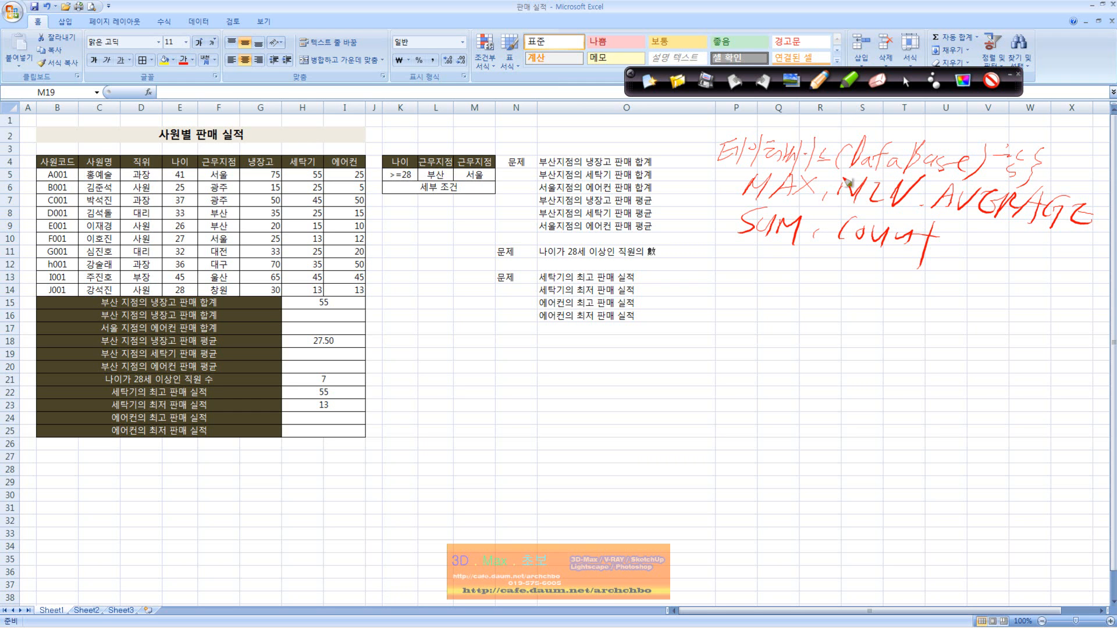
mouse_move(727, 196)
mouse_down()
mouse_move(731, 174)
mouse_move(721, 189)
mouse_move(739, 197)
mouse_up()
drag(855, 142, 851, 158)
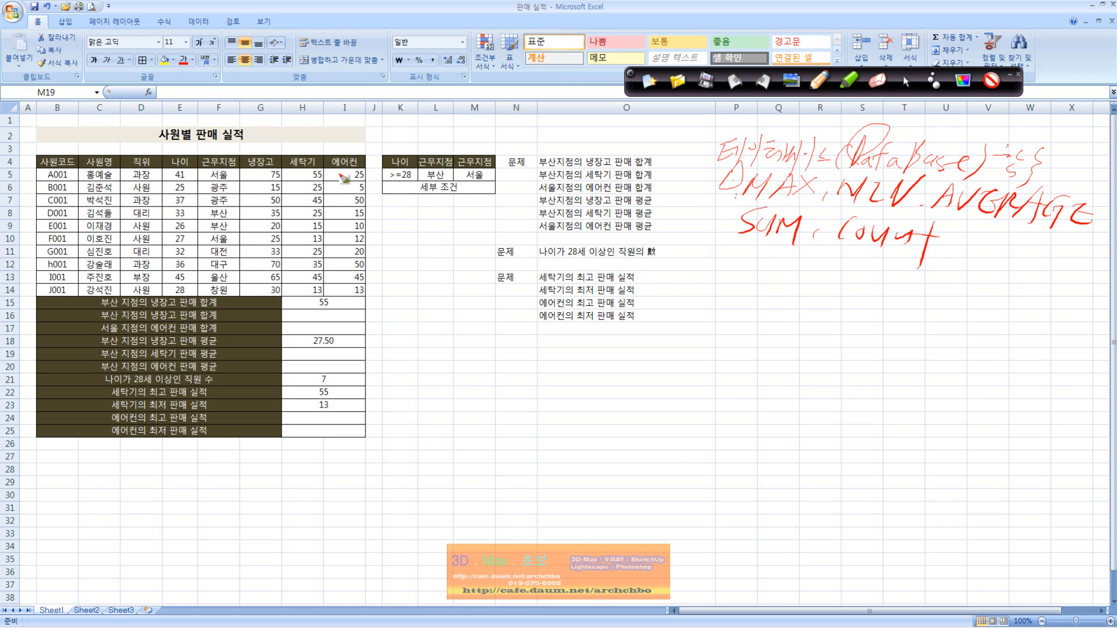
Mark the 사원별 판매 실적 title and outline the employee records beneath the headers in red ink.
drag(164, 124, 259, 116)
drag(294, 174, 334, 175)
mouse_move(88, 169)
mouse_down()
mouse_move(368, 182)
mouse_move(367, 308)
mouse_move(283, 302)
mouse_up()
mouse_move(92, 303)
mouse_down()
mouse_move(39, 196)
mouse_move(54, 172)
mouse_move(71, 187)
mouse_up()
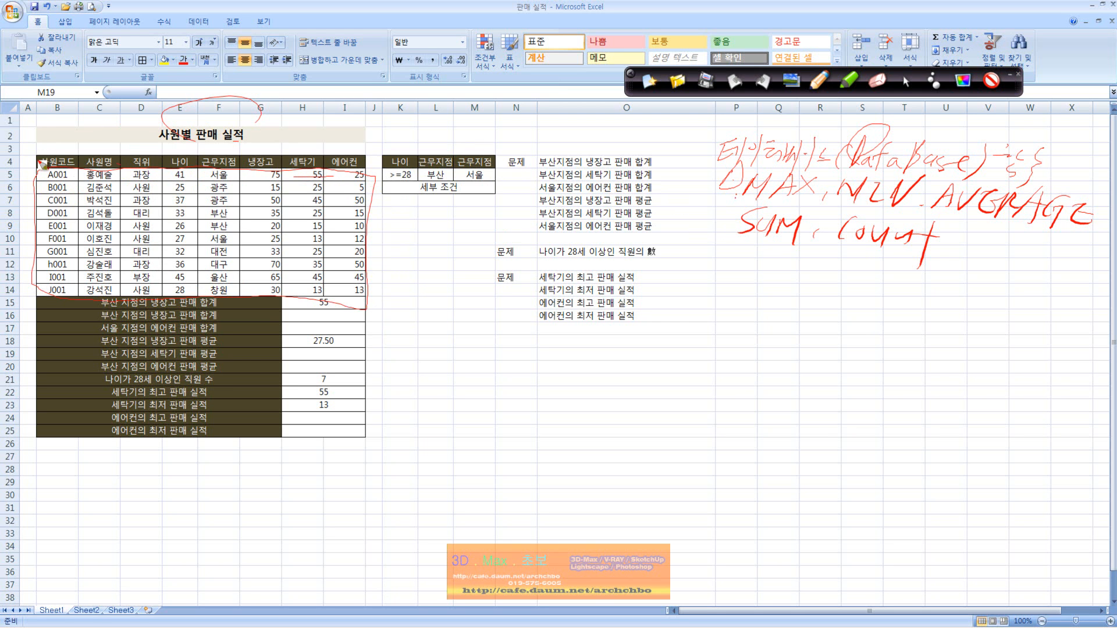
mouse_move(66, 158)
mouse_down()
mouse_move(372, 158)
mouse_move(367, 278)
mouse_move(234, 303)
mouse_up()
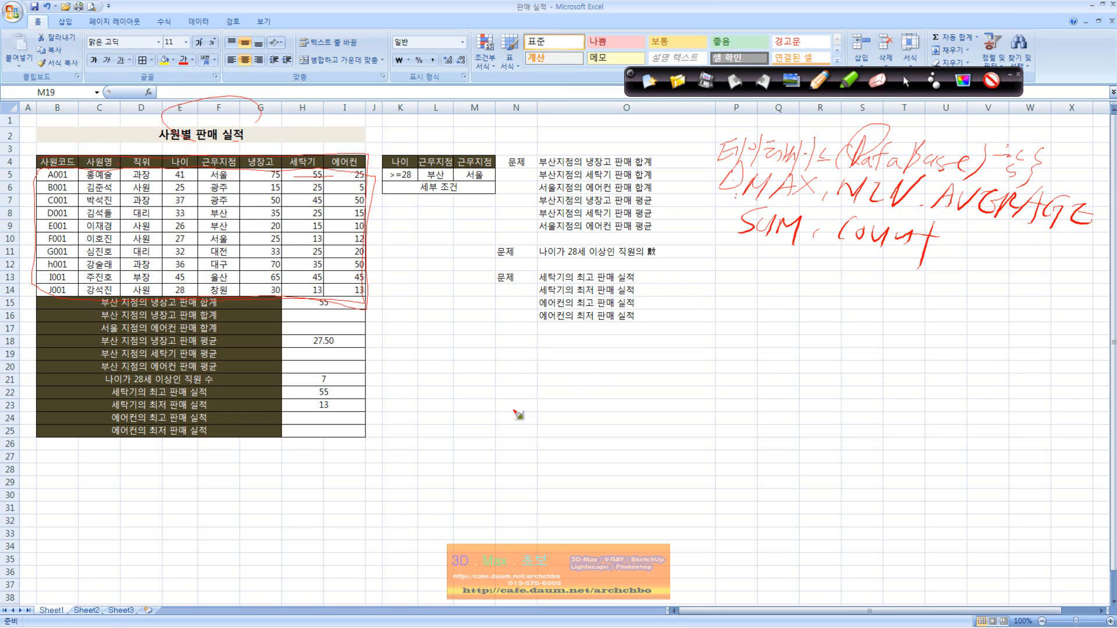
Handwrite a DB definition on the empty cells, and circle and label the 사원코드, 사원명 and 직위 headers of the sales table.
mouse_move(495, 368)
mouse_down()
mouse_move(491, 390)
mouse_move(592, 371)
mouse_move(591, 384)
mouse_move(618, 375)
mouse_move(620, 386)
mouse_move(724, 363)
mouse_move(734, 376)
mouse_move(756, 361)
mouse_move(809, 384)
mouse_move(820, 366)
mouse_move(814, 385)
mouse_move(885, 367)
mouse_move(942, 385)
mouse_up()
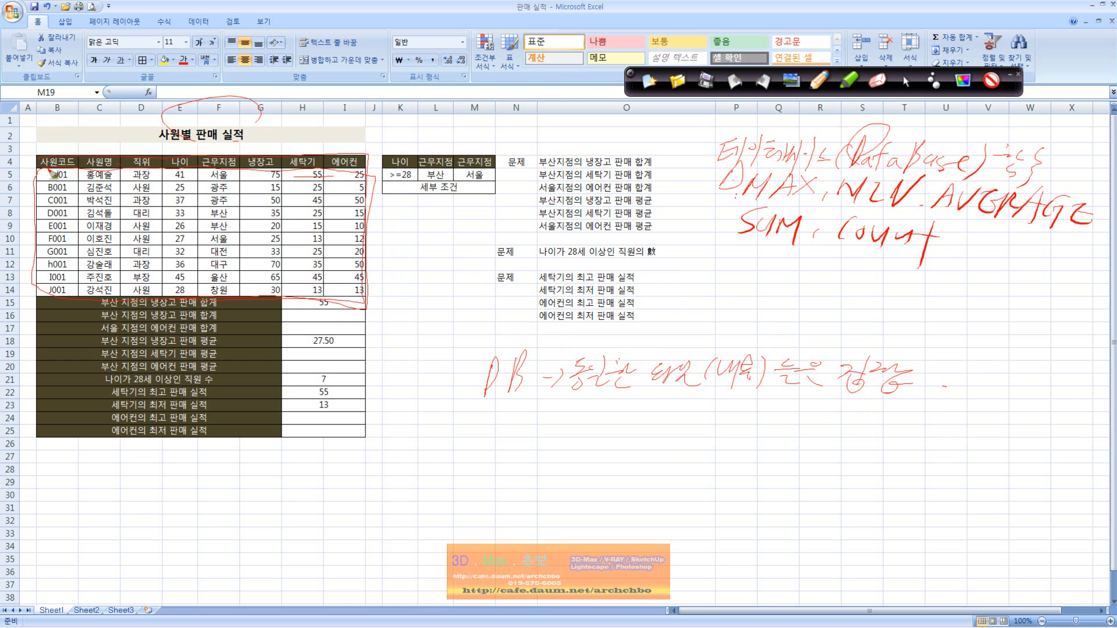
mouse_move(35, 169)
mouse_down()
mouse_move(75, 146)
mouse_move(61, 169)
mouse_move(96, 129)
mouse_up()
mouse_move(85, 137)
mouse_down()
mouse_move(116, 126)
mouse_move(102, 131)
mouse_move(124, 128)
mouse_move(118, 144)
mouse_move(137, 124)
mouse_move(143, 150)
mouse_up()
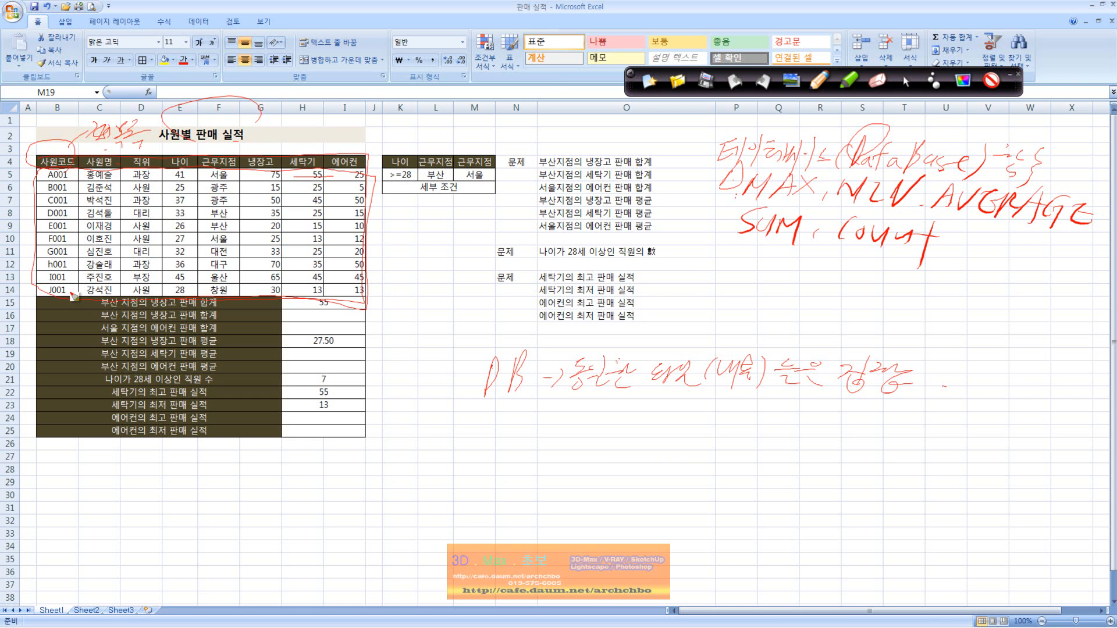
drag(82, 161, 114, 156)
mouse_move(41, 154)
mouse_down()
mouse_move(355, 161)
mouse_move(363, 302)
mouse_up()
Underline DB with a handwritten column name note below it, and clear all ink from the sheet.
drag(468, 397, 536, 400)
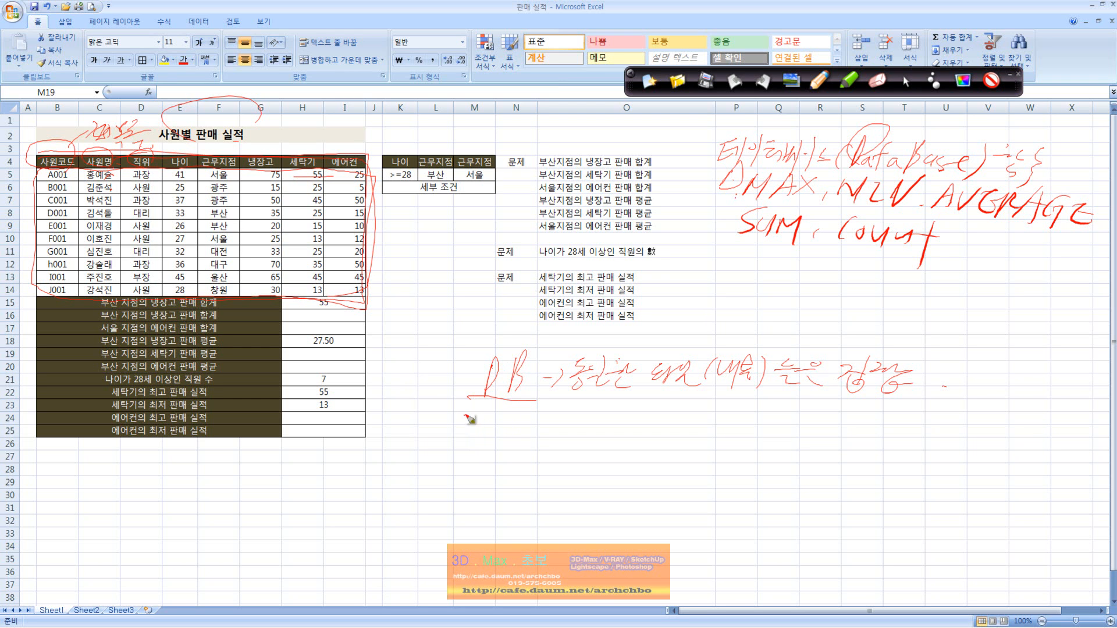
drag(475, 431, 724, 425)
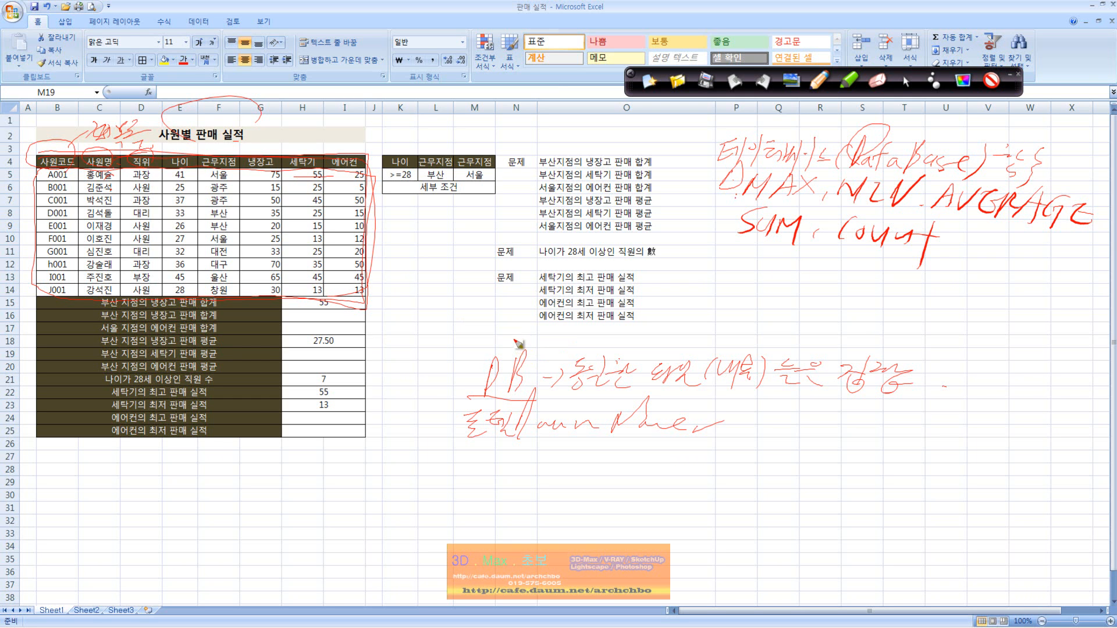
mouse_move(488, 312)
mouse_down()
mouse_move(504, 350)
mouse_move(515, 342)
mouse_up()
click(912, 83)
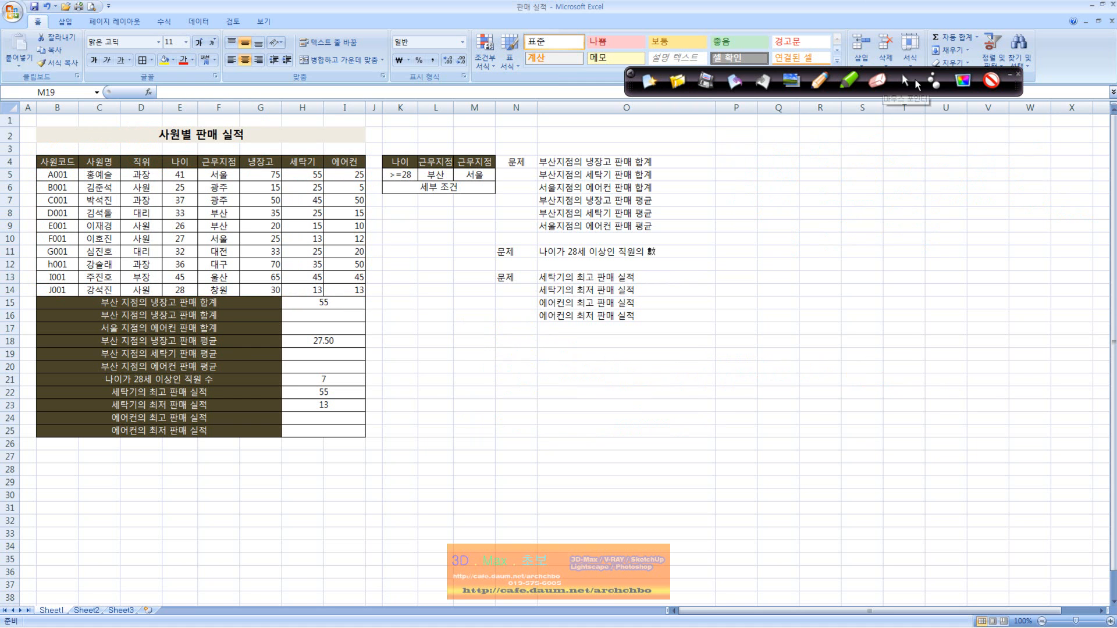
Examine the DSUM formula in H15, including its database range B4:I14, against the 부산지점 refrigerator total task in O4.
click(676, 162)
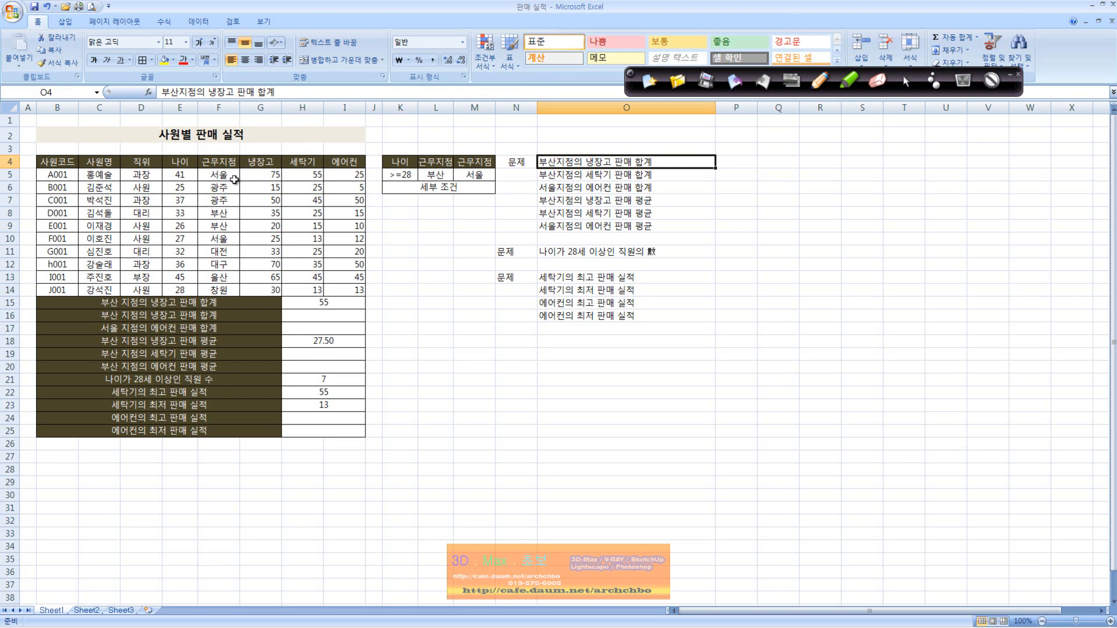
click(234, 224)
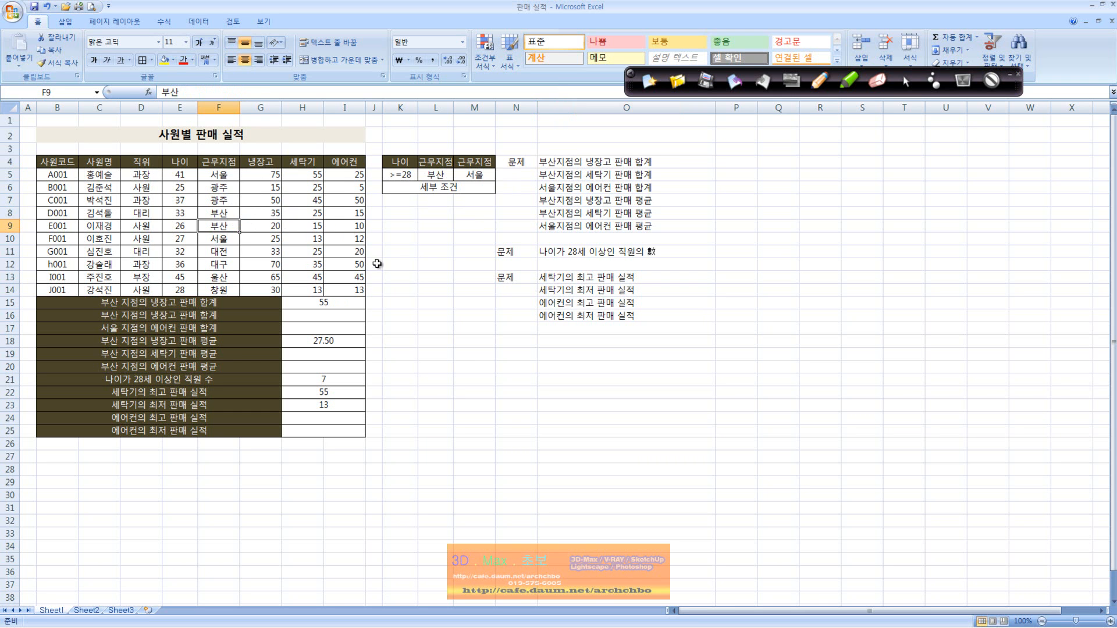
click(323, 302)
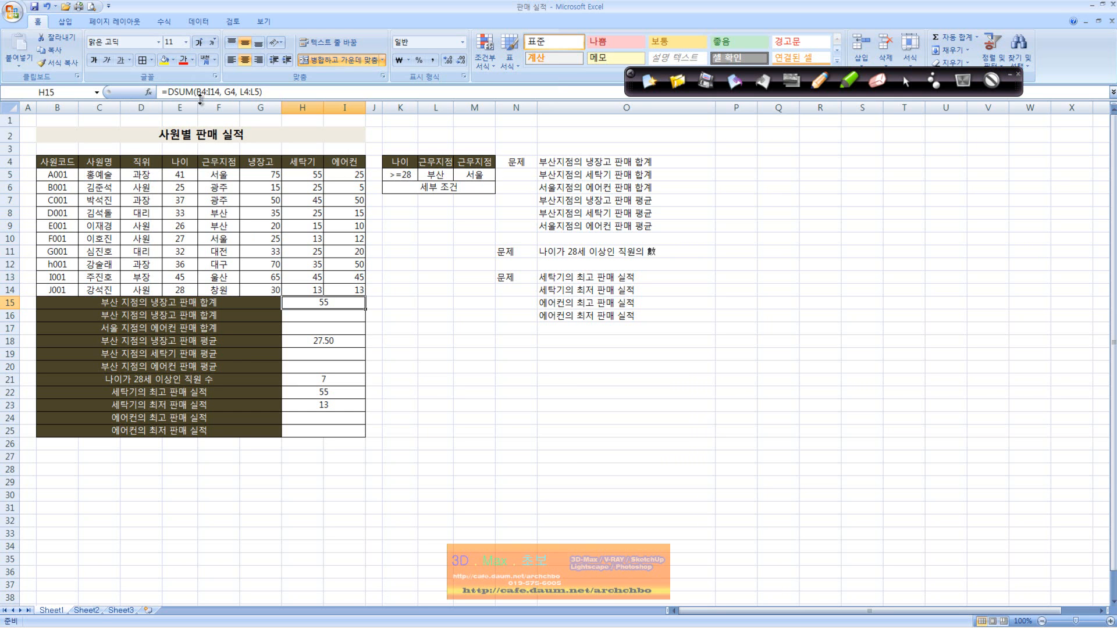
drag(198, 91, 206, 91)
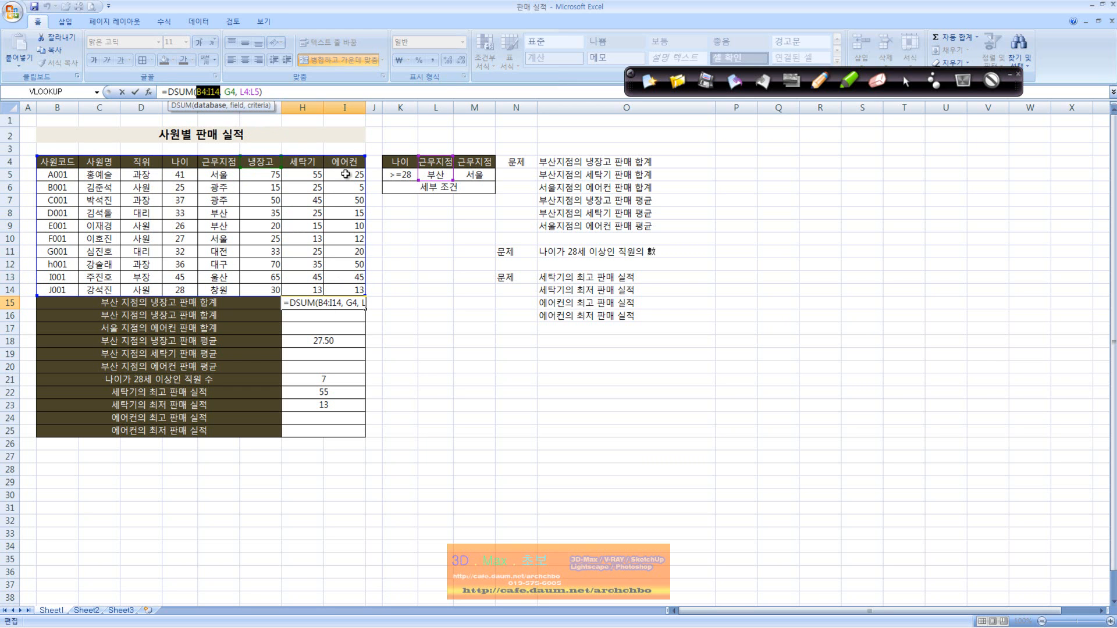
key(ctrl+Return)
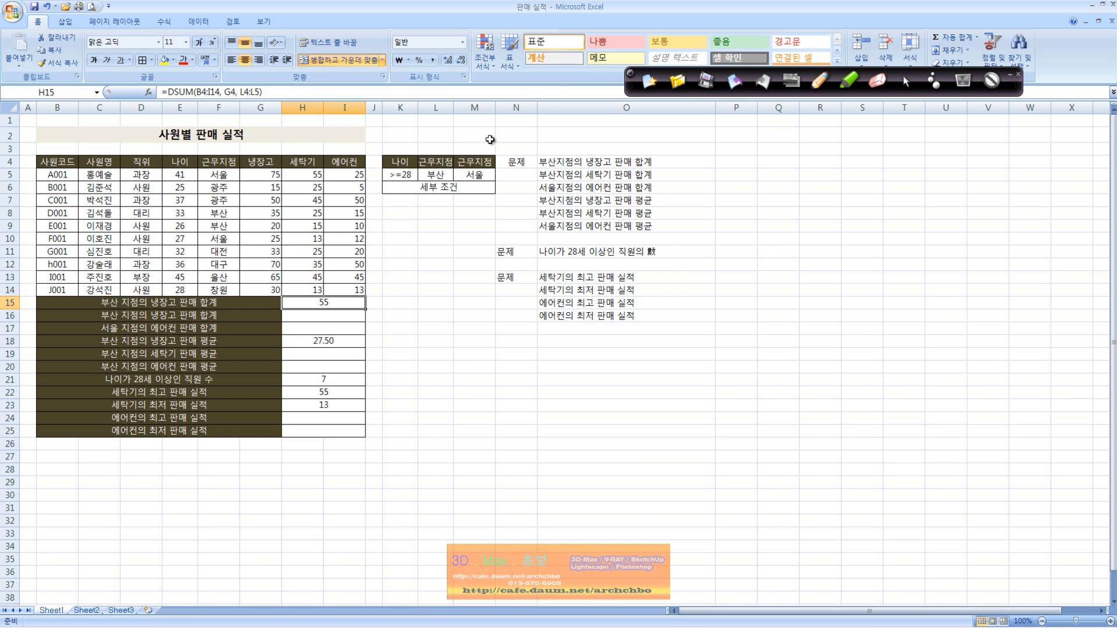
Handwrite =SUMIF with a conditional-sum note and 부산지점 beneath it on the empty cells.
click(839, 99)
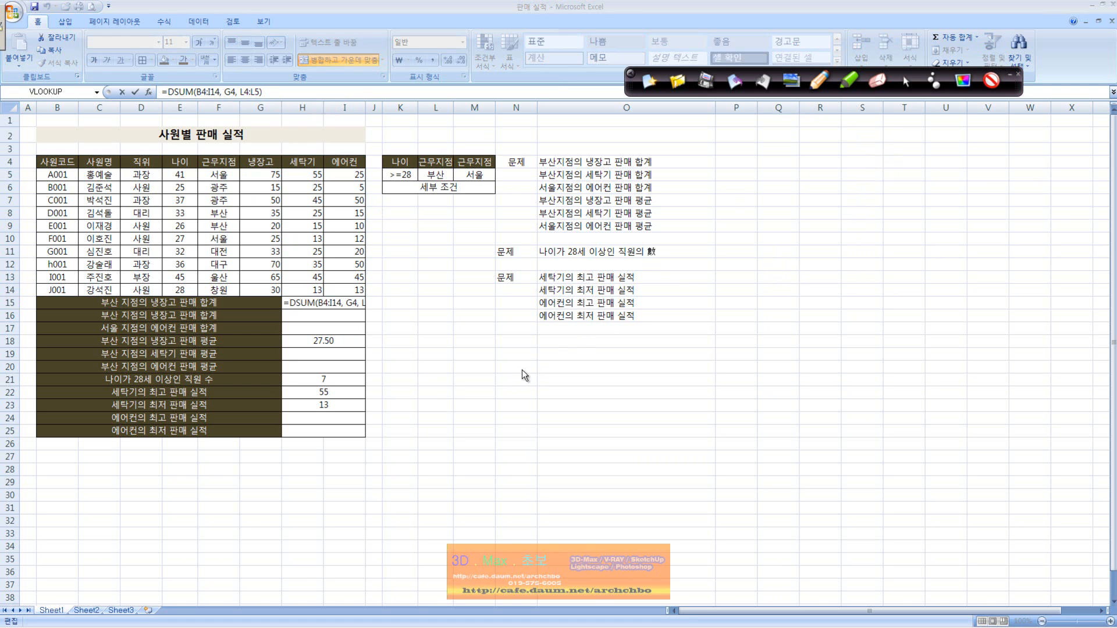
drag(535, 366, 631, 366)
drag(671, 292, 651, 377)
drag(528, 378, 663, 382)
mouse_move(555, 395)
mouse_down()
mouse_move(584, 407)
mouse_move(610, 390)
mouse_move(602, 414)
mouse_move(640, 397)
mouse_move(621, 423)
mouse_move(666, 407)
mouse_move(663, 439)
mouse_up()
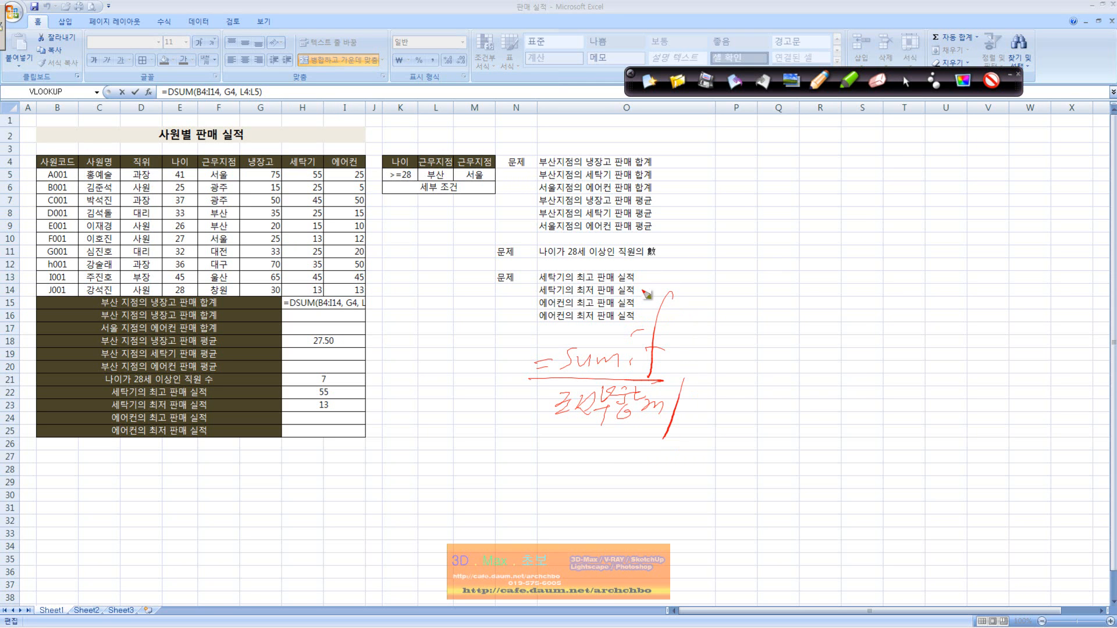
mouse_move(552, 427)
mouse_down()
mouse_move(614, 423)
mouse_move(570, 454)
mouse_move(618, 444)
mouse_move(621, 485)
mouse_move(645, 457)
mouse_move(642, 489)
mouse_up()
click(675, 477)
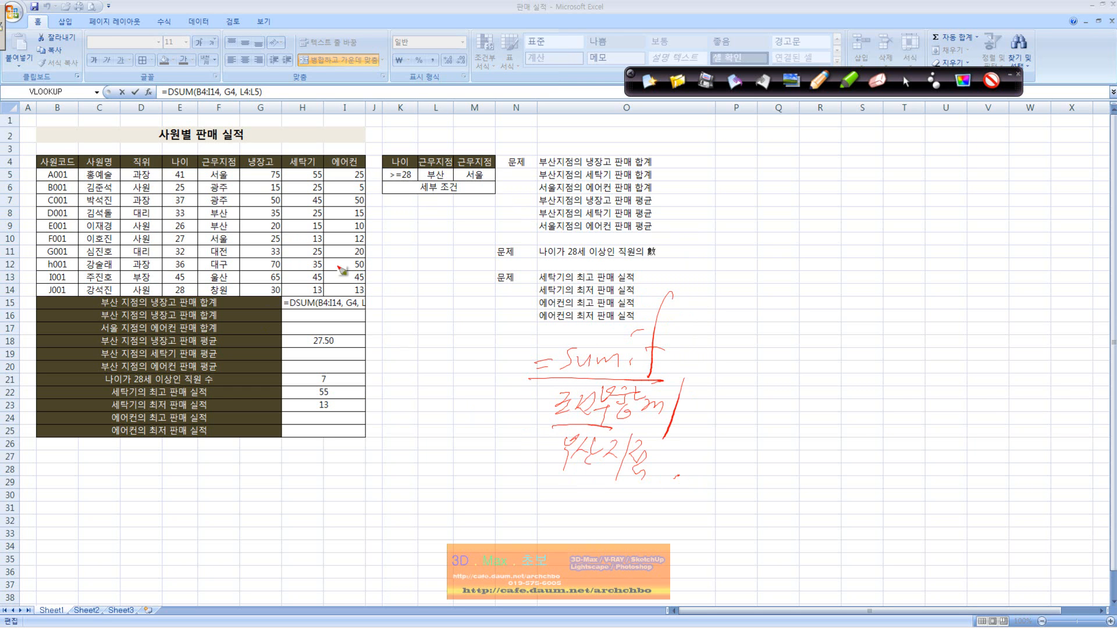
Handwrite the start of an example SUMIF formula with F5:G14 as its first range.
drag(721, 414, 736, 409)
drag(720, 423, 810, 409)
click(814, 408)
drag(846, 343, 820, 423)
drag(866, 373, 854, 405)
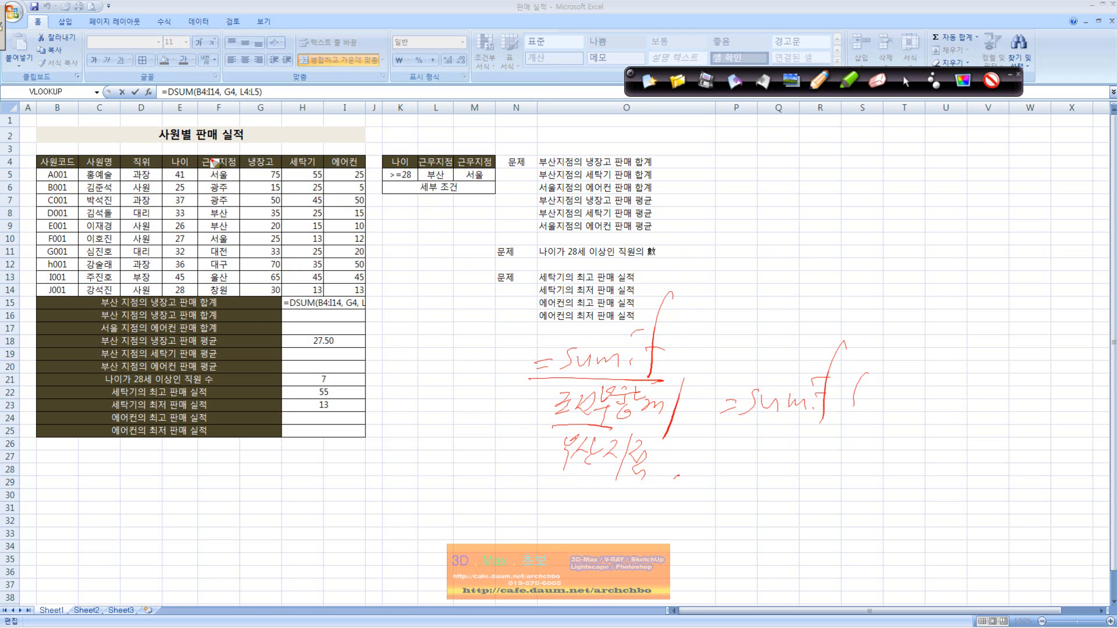
mouse_move(875, 375)
mouse_down()
mouse_move(866, 412)
mouse_move(910, 372)
mouse_move(940, 396)
mouse_move(951, 390)
mouse_move(937, 424)
mouse_up()
click(917, 376)
click(913, 394)
mouse_move(975, 384)
mouse_down()
mouse_move(971, 407)
mouse_move(997, 400)
mouse_move(984, 410)
mouse_up()
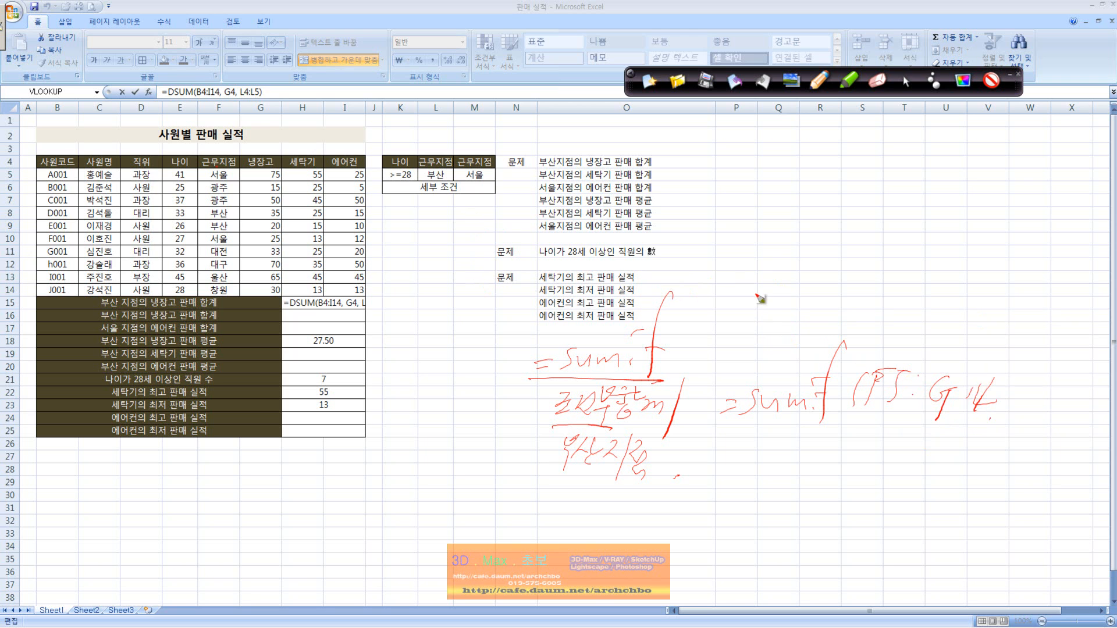
Circle 판매 합계 in row 15, and complete the handwritten SUMIF formula with the sum range and "부산" as the condition.
drag(219, 314, 220, 303)
drag(1020, 380, 1017, 407)
mouse_move(1039, 382)
mouse_down()
mouse_move(1031, 410)
mouse_move(1067, 400)
mouse_up()
click(1053, 386)
click(1044, 402)
drag(1078, 392, 1092, 404)
drag(1089, 391, 1065, 426)
mouse_move(943, 444)
mouse_down()
mouse_move(934, 453)
mouse_move(988, 438)
mouse_move(971, 469)
mouse_move(1012, 451)
mouse_move(1015, 462)
mouse_up()
drag(1029, 437, 1009, 493)
drag(718, 420, 857, 439)
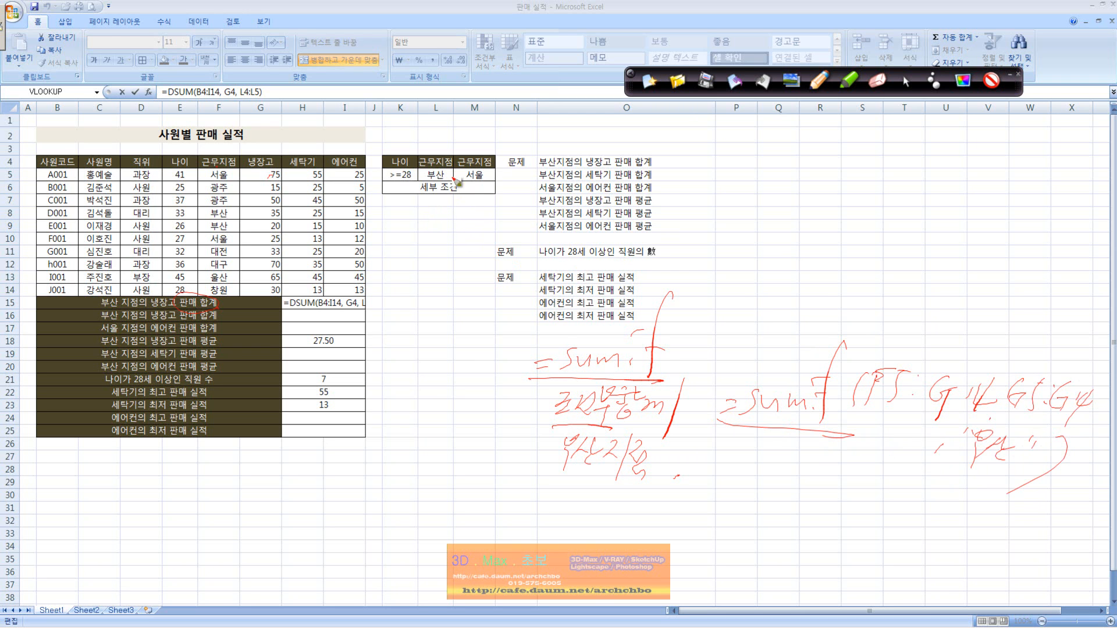
Mark the 근무지점 and 부산 criteria cells, and circle the 세부 조건 table with handwritten labels around it.
drag(451, 200, 378, 235)
mouse_move(440, 202)
mouse_down()
mouse_move(469, 198)
mouse_move(470, 212)
mouse_up()
drag(391, 241, 417, 235)
drag(401, 239, 404, 250)
mouse_move(412, 238)
mouse_down()
mouse_move(398, 253)
mouse_move(444, 274)
mouse_move(445, 151)
mouse_move(455, 179)
mouse_up()
click(462, 268)
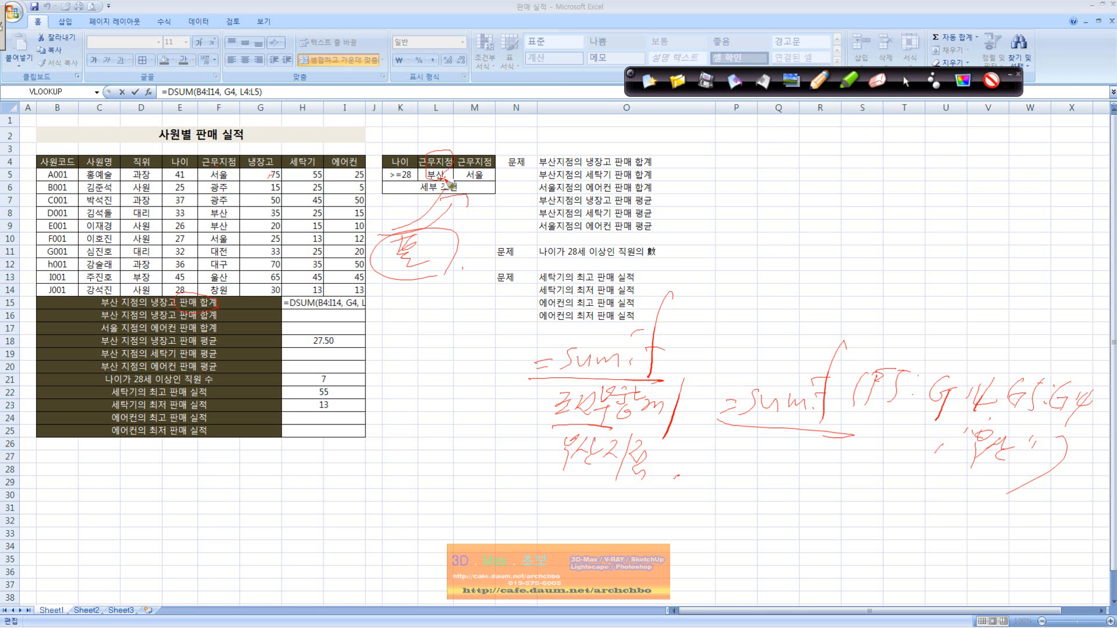
mouse_move(451, 129)
mouse_down()
mouse_move(465, 140)
mouse_move(452, 149)
mouse_move(495, 128)
mouse_move(486, 152)
mouse_move(516, 132)
mouse_move(511, 153)
mouse_move(494, 157)
mouse_up()
mouse_move(515, 194)
mouse_down()
mouse_move(387, 188)
mouse_move(514, 195)
mouse_up()
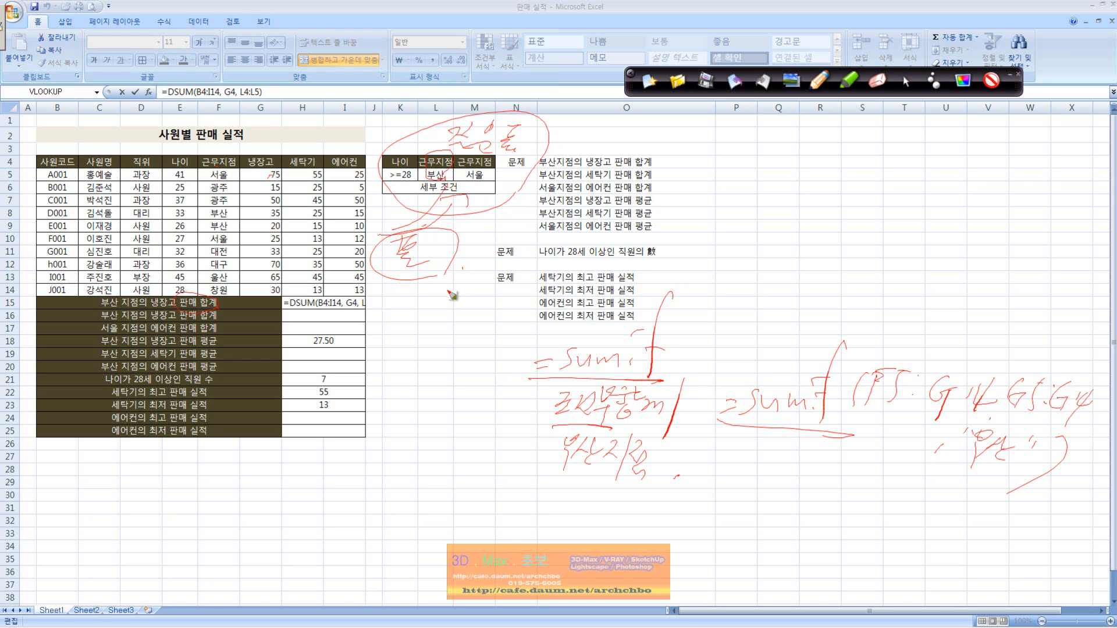
Handwrite and underline Database below the criteria table, linking it with an arrow to the outlined criteria.
mouse_move(363, 474)
mouse_down()
mouse_move(379, 456)
mouse_move(433, 465)
mouse_move(449, 452)
mouse_move(493, 470)
mouse_up()
drag(532, 467, 538, 468)
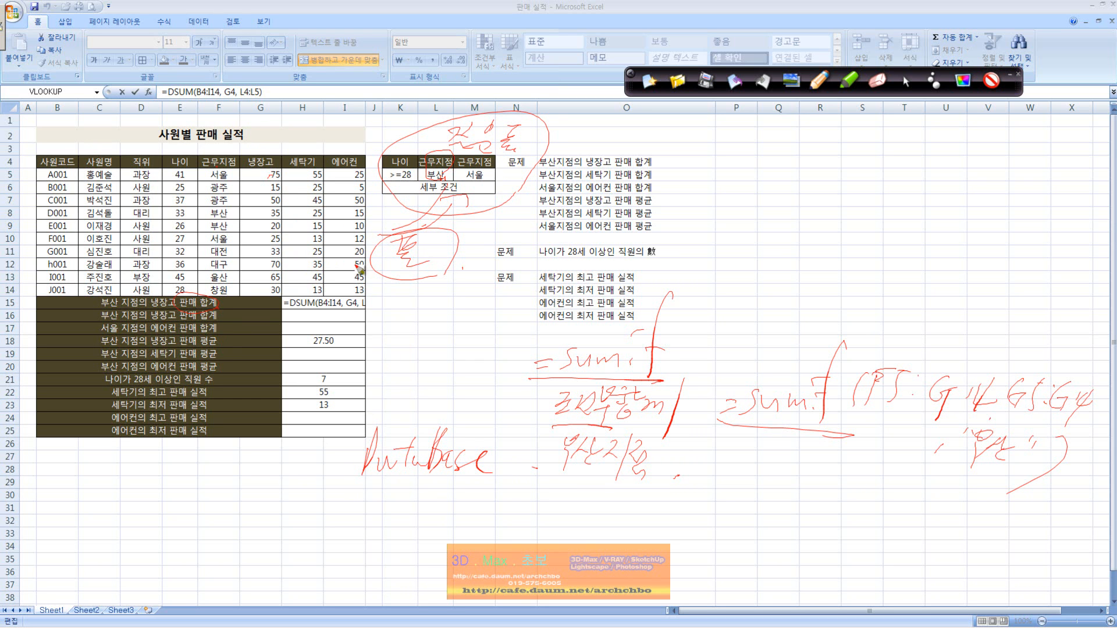
mouse_move(379, 200)
mouse_down()
mouse_move(518, 216)
mouse_move(381, 123)
mouse_move(381, 206)
mouse_up()
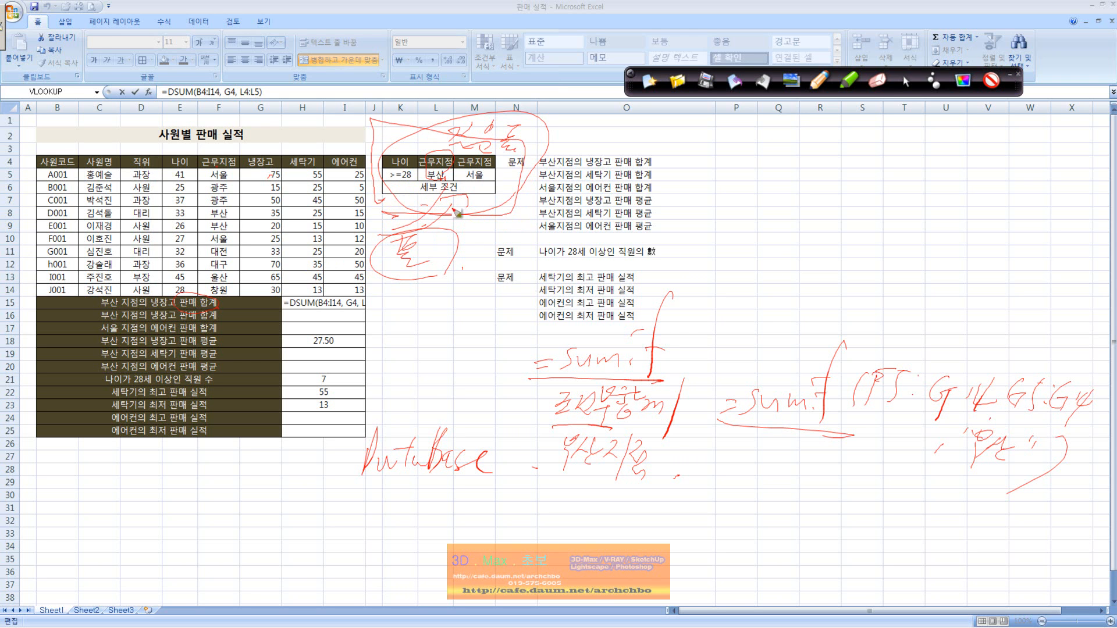
mouse_move(408, 420)
mouse_down()
mouse_move(462, 267)
mouse_move(465, 317)
mouse_move(443, 280)
mouse_move(485, 274)
mouse_up()
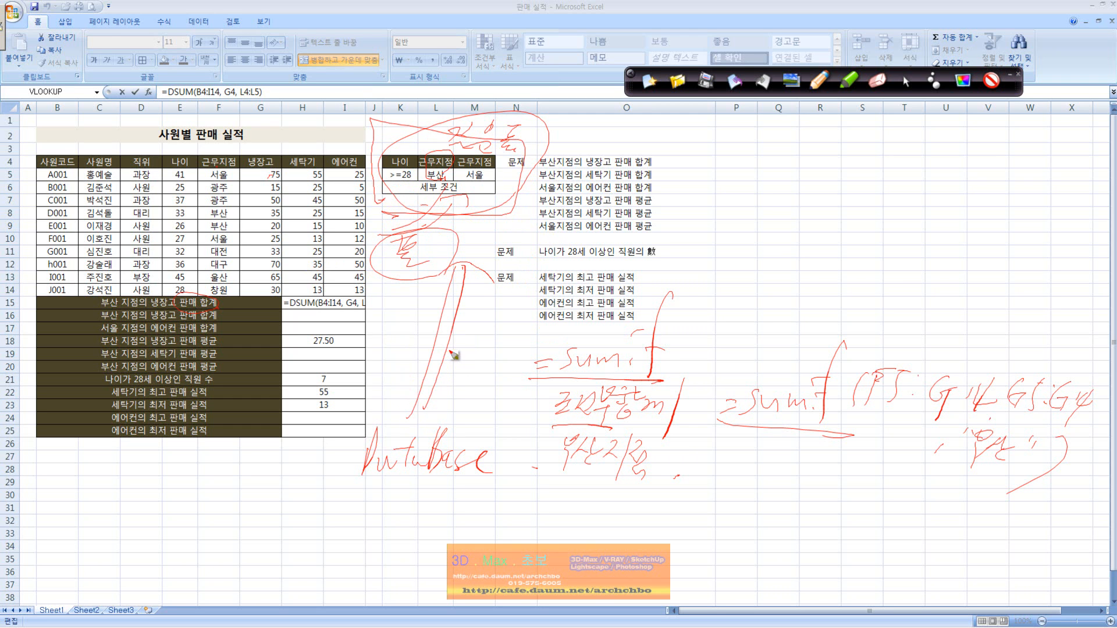
drag(335, 487, 504, 491)
mouse_move(381, 493)
mouse_down()
mouse_move(372, 526)
mouse_move(427, 506)
mouse_move(419, 524)
mouse_up()
mouse_move(497, 214)
mouse_down()
mouse_move(494, 136)
mouse_move(490, 213)
mouse_up()
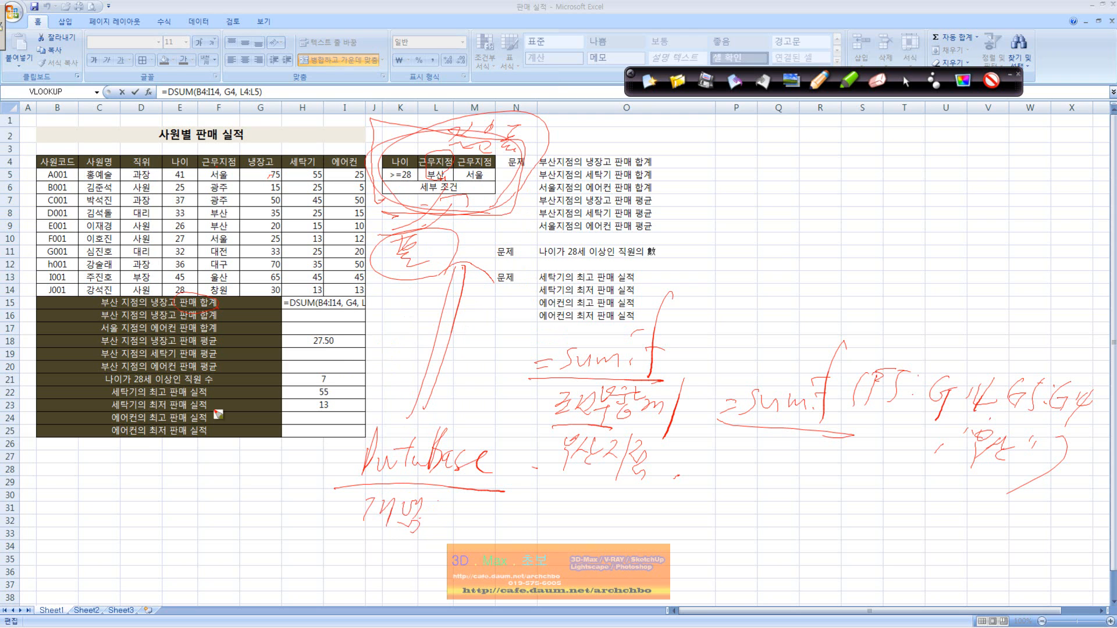
Handwrite explanatory notes about large-scale data searching and user conditions across the empty rows below the tables.
drag(54, 473, 57, 490)
drag(50, 481, 89, 475)
mouse_move(75, 491)
mouse_down()
mouse_move(142, 497)
mouse_move(166, 482)
mouse_move(167, 495)
mouse_move(205, 483)
mouse_move(200, 505)
mouse_up()
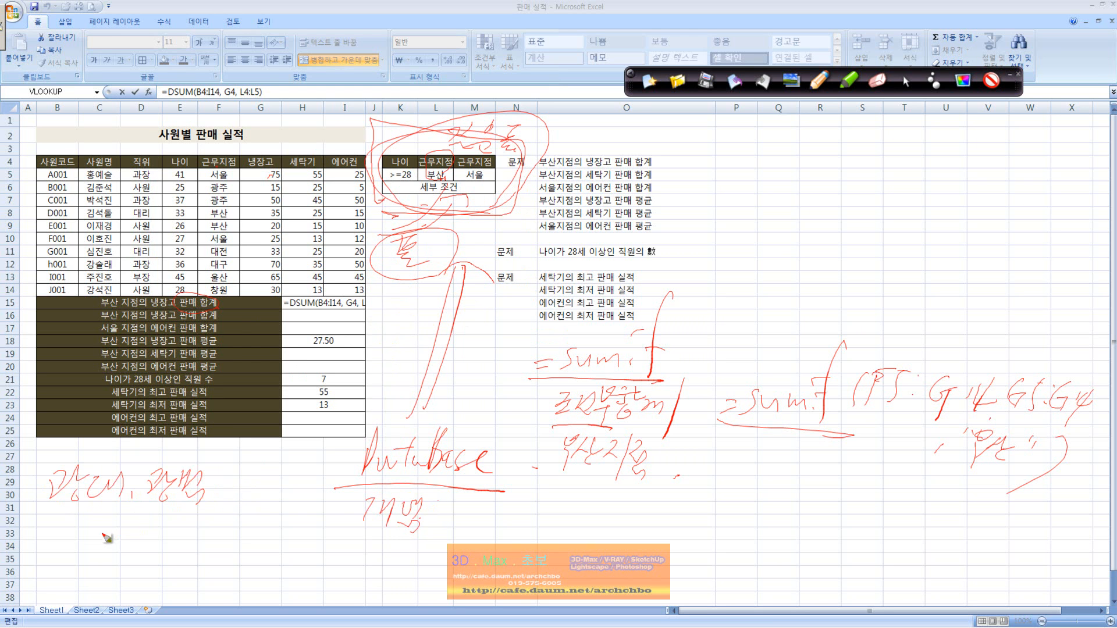
mouse_move(108, 515)
mouse_down()
mouse_move(131, 532)
mouse_move(192, 518)
mouse_move(195, 538)
mouse_move(251, 531)
mouse_up()
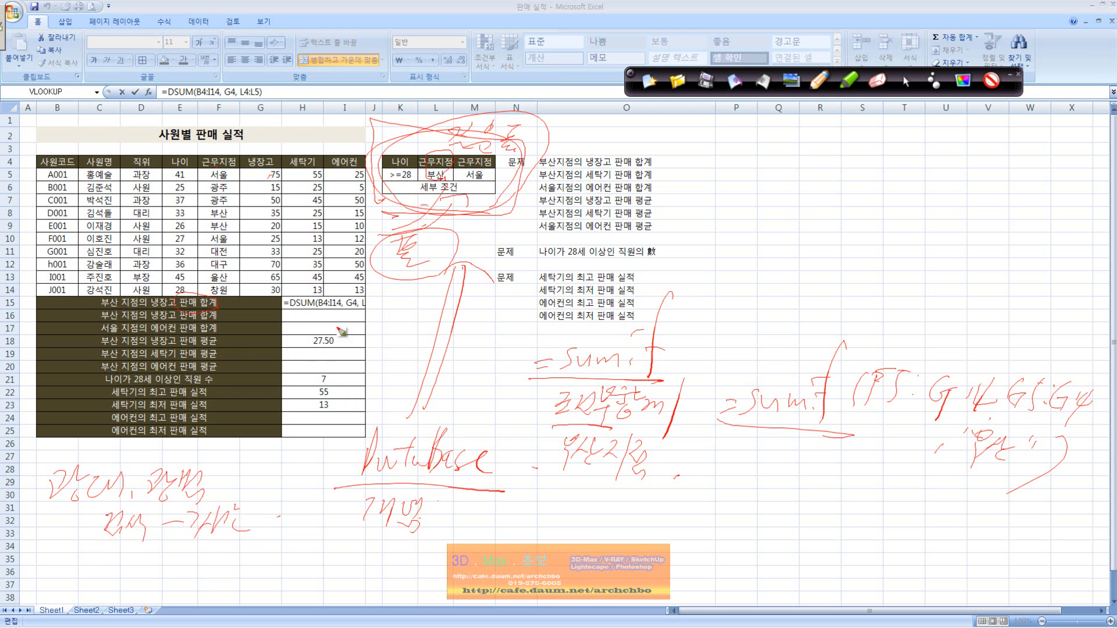
mouse_move(131, 550)
mouse_down()
mouse_move(152, 559)
mouse_move(145, 589)
mouse_move(172, 567)
mouse_move(215, 597)
mouse_move(249, 567)
mouse_move(308, 576)
mouse_move(350, 558)
mouse_move(399, 582)
mouse_move(483, 549)
mouse_move(463, 567)
mouse_move(478, 581)
mouse_move(522, 567)
mouse_move(500, 585)
mouse_move(547, 557)
mouse_move(567, 559)
mouse_move(580, 582)
mouse_up()
mouse_move(474, 588)
mouse_down()
mouse_move(637, 579)
mouse_move(644, 565)
mouse_up()
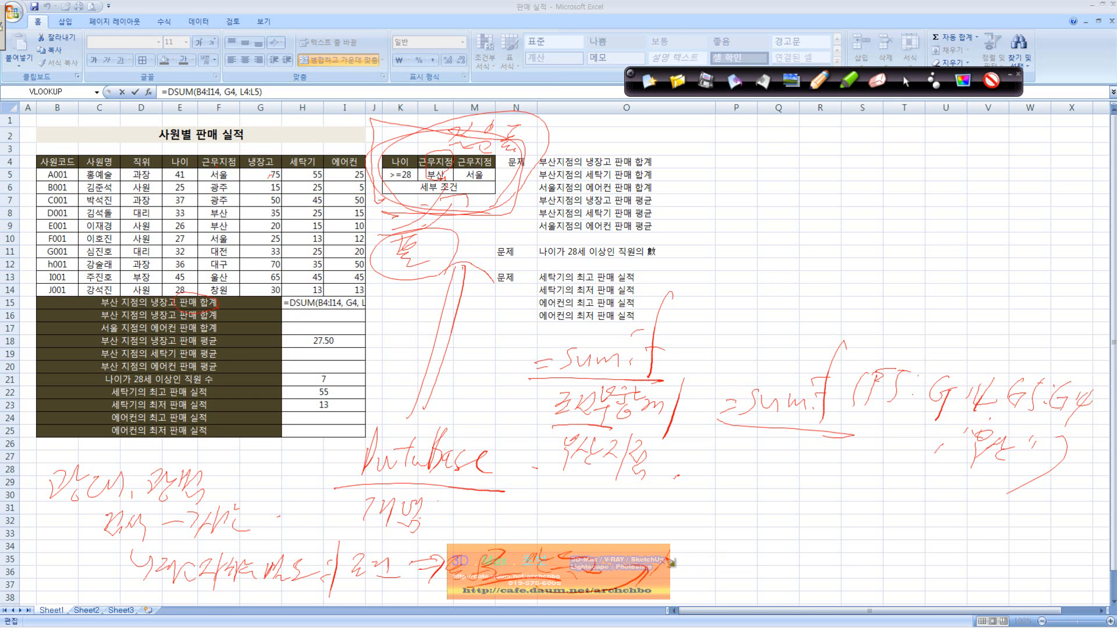
mouse_move(672, 559)
mouse_down()
mouse_move(698, 561)
mouse_move(705, 549)
mouse_move(727, 573)
mouse_move(752, 557)
mouse_move(896, 567)
mouse_move(884, 576)
mouse_move(916, 557)
mouse_move(922, 589)
mouse_move(941, 583)
mouse_up()
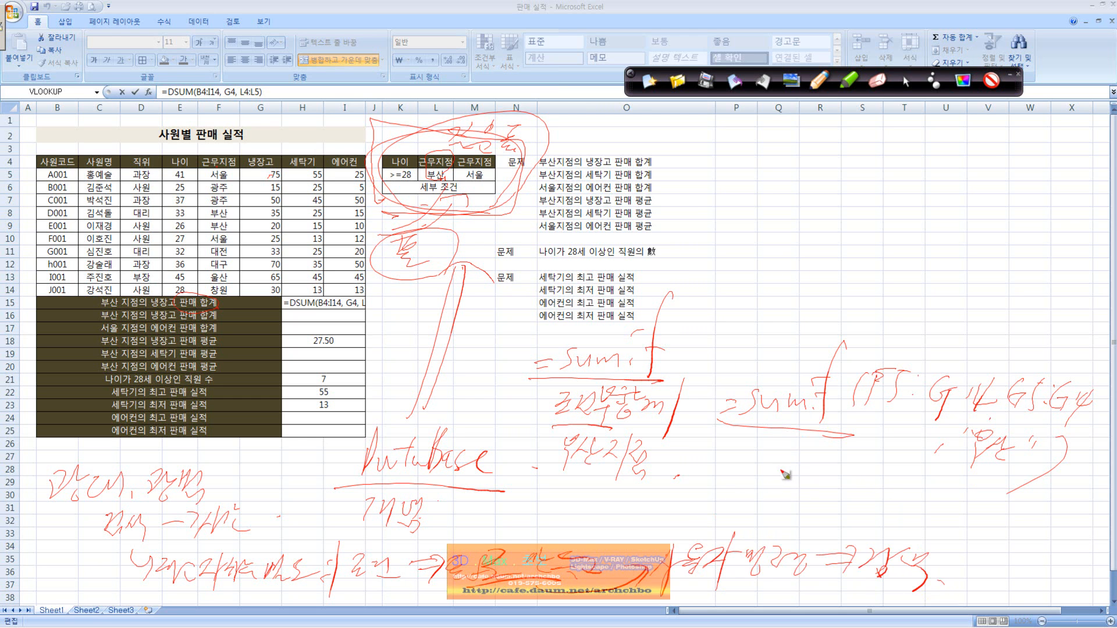
Handwrite and circle the database names 오라클, MSSQL and MY-SQL, and clear all ink from the sheet.
mouse_move(788, 455)
mouse_down()
mouse_move(769, 464)
mouse_move(849, 470)
mouse_up()
mouse_move(786, 488)
mouse_down()
mouse_move(759, 503)
mouse_move(836, 499)
mouse_up()
mouse_move(722, 515)
mouse_down()
mouse_move(731, 486)
mouse_move(787, 550)
mouse_move(837, 520)
mouse_move(890, 532)
mouse_up()
mouse_move(762, 448)
mouse_down()
mouse_move(705, 489)
mouse_move(721, 522)
mouse_move(755, 536)
mouse_move(750, 545)
mouse_move(899, 541)
mouse_move(773, 435)
mouse_move(736, 430)
mouse_up()
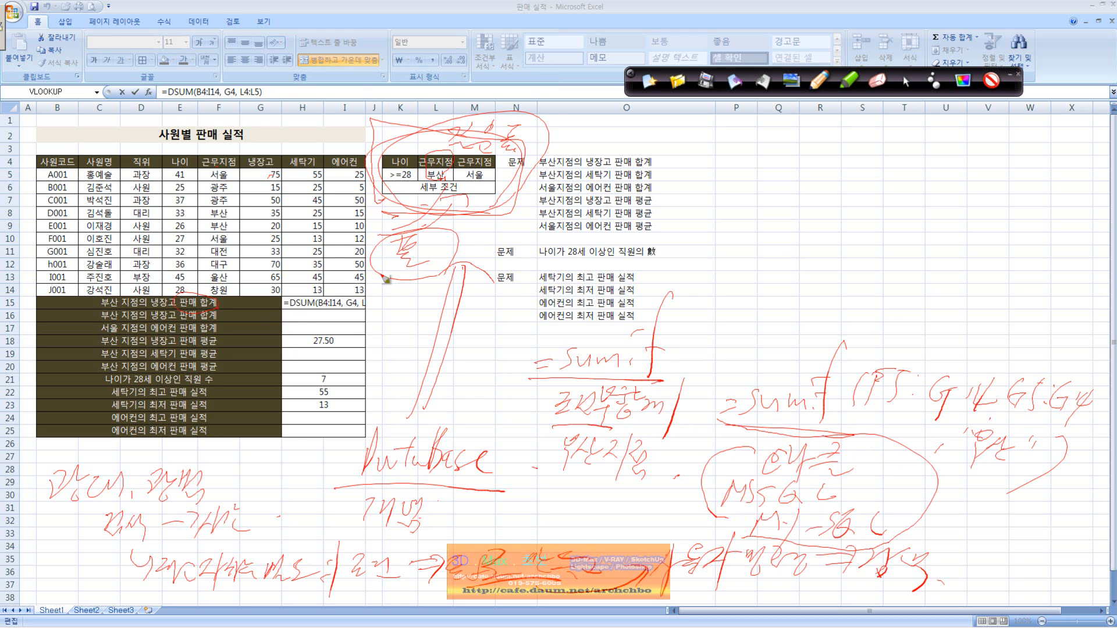
mouse_move(283, 301)
mouse_down()
mouse_move(319, 293)
mouse_move(321, 319)
mouse_up()
click(649, 82)
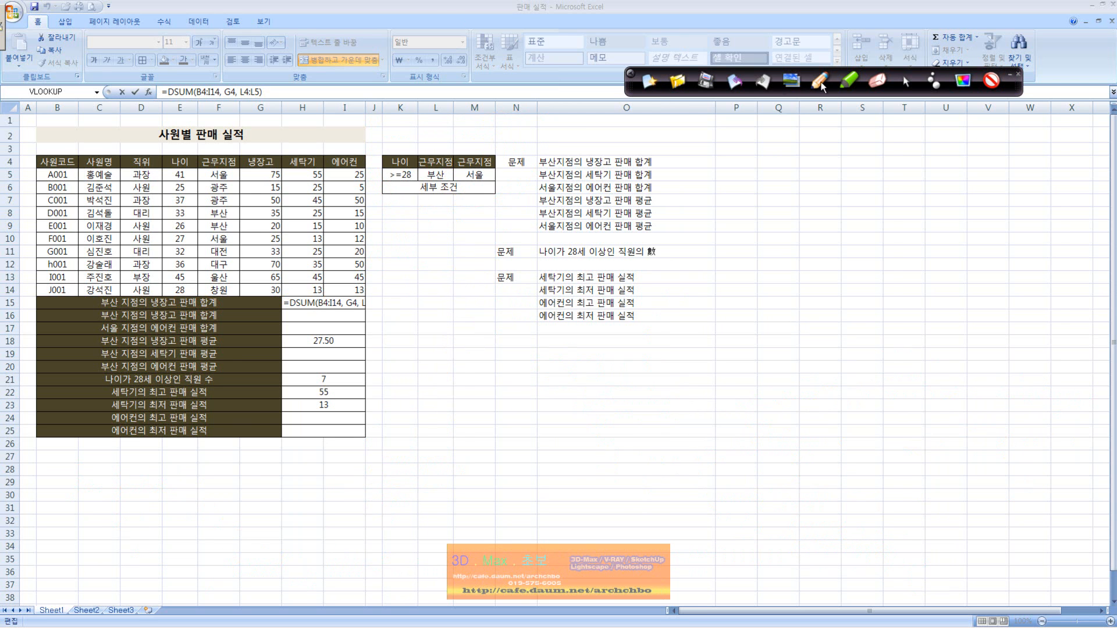
Check the DSUM formula in H15 against the 부산 refrigerator sales in G8:G9.
click(906, 81)
click(249, 92)
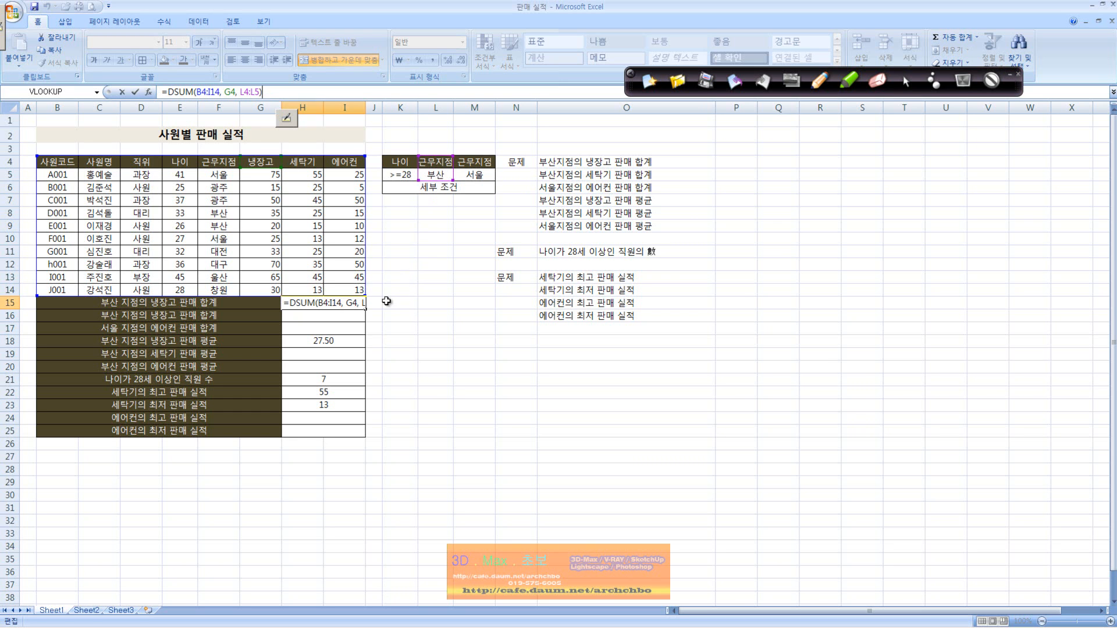
click(333, 303)
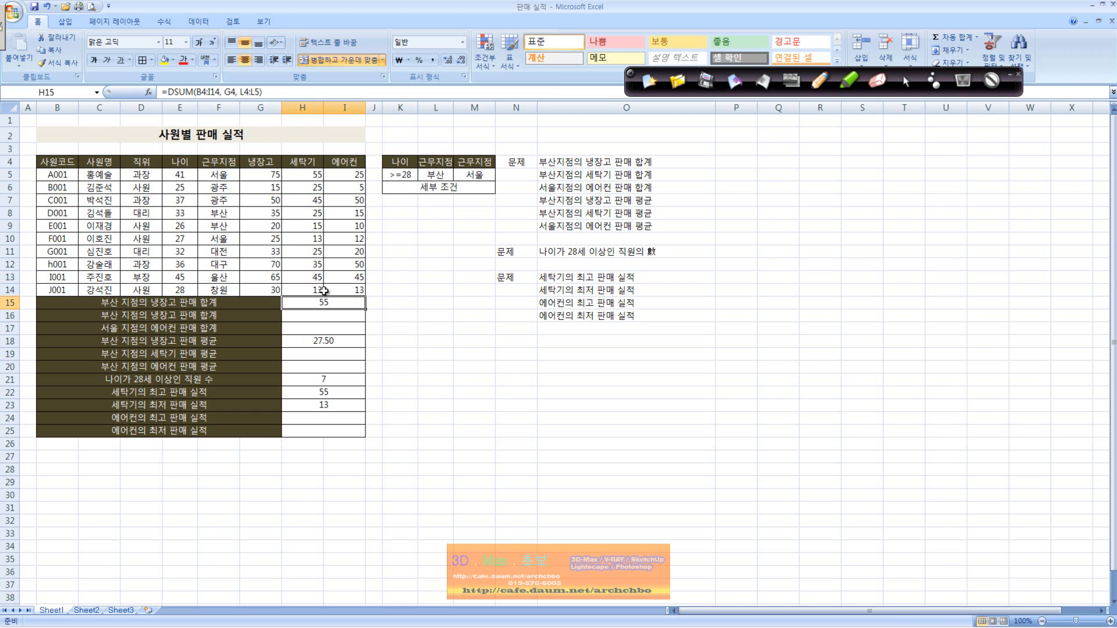
drag(265, 213, 265, 226)
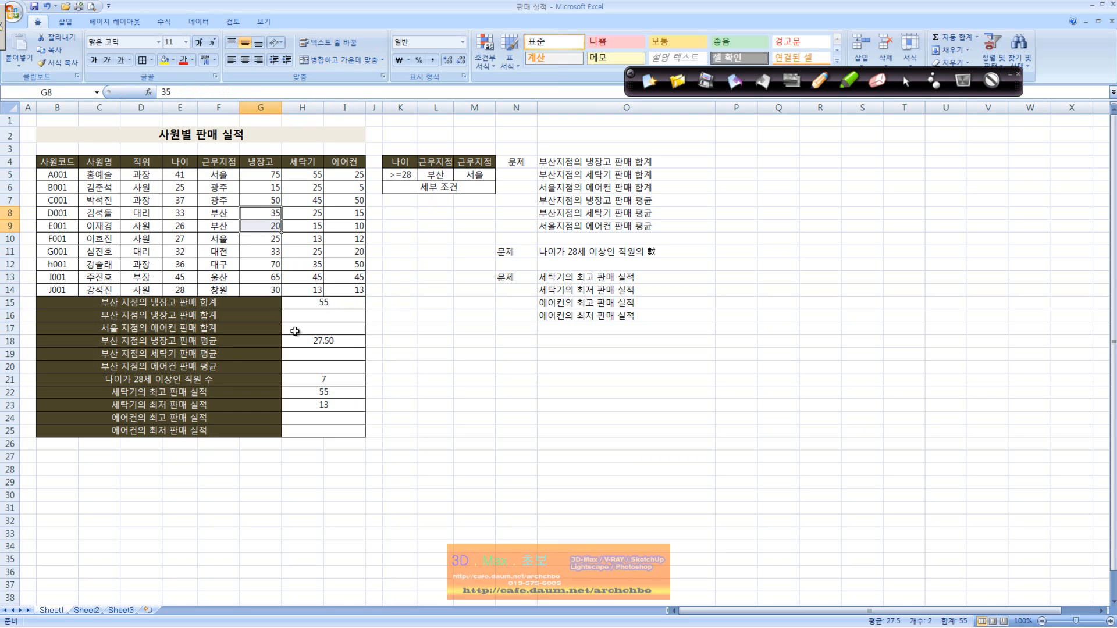
click(324, 316)
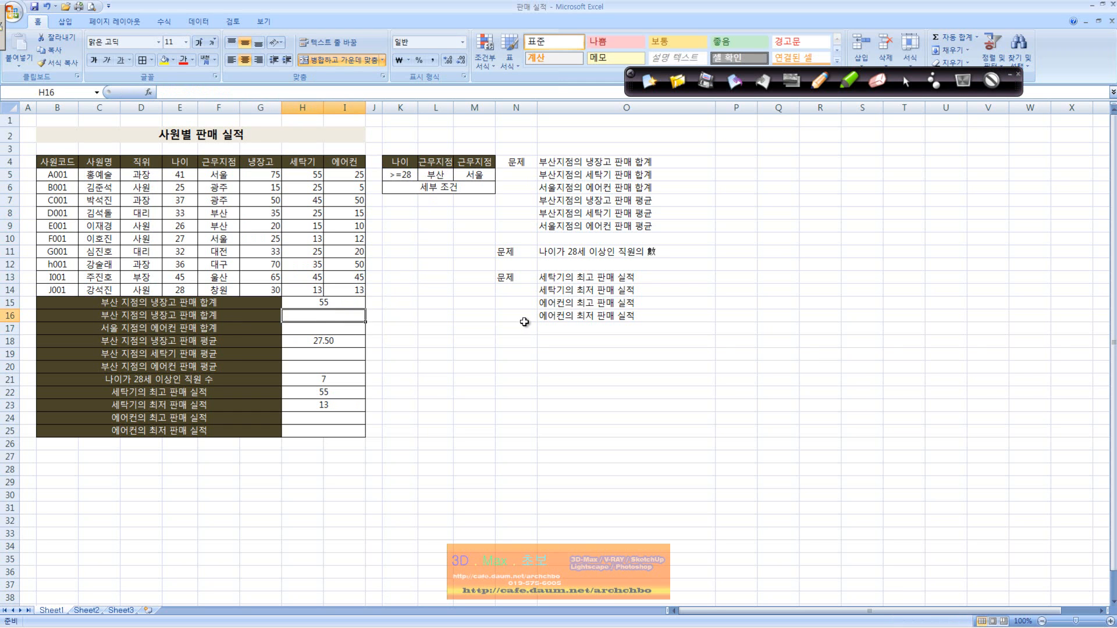
text(=d)
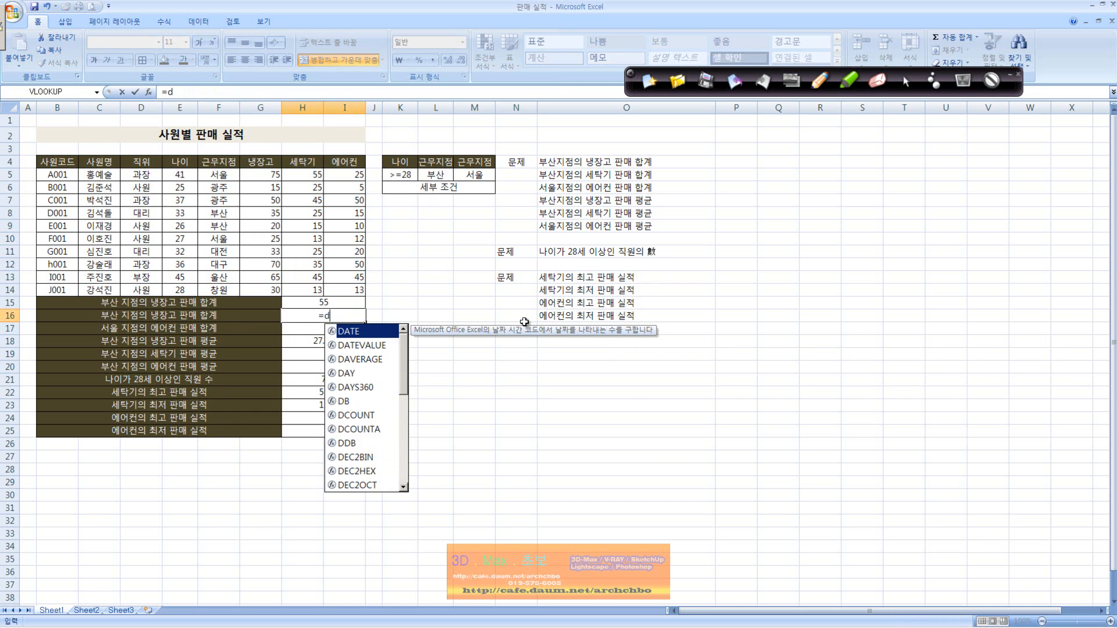
text(sum()
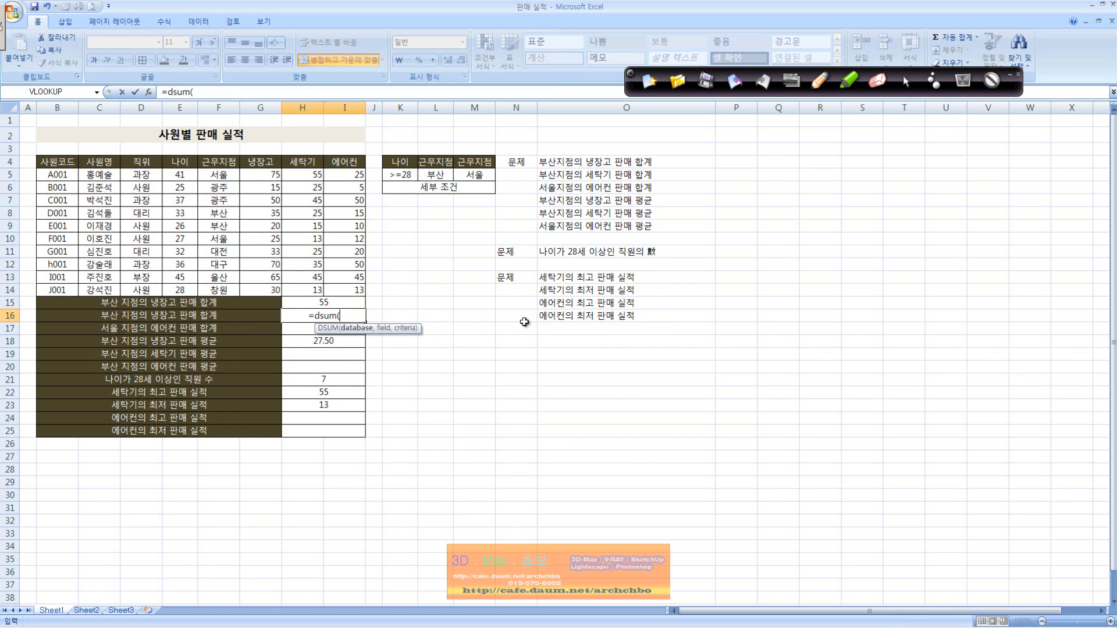
drag(56, 168, 346, 290)
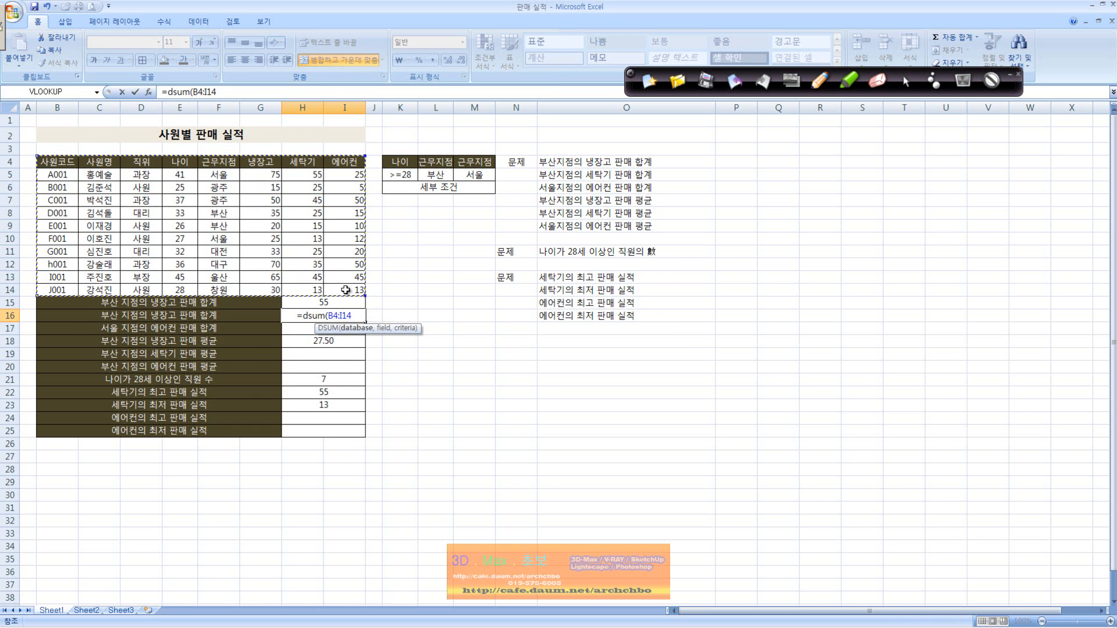
text(,)
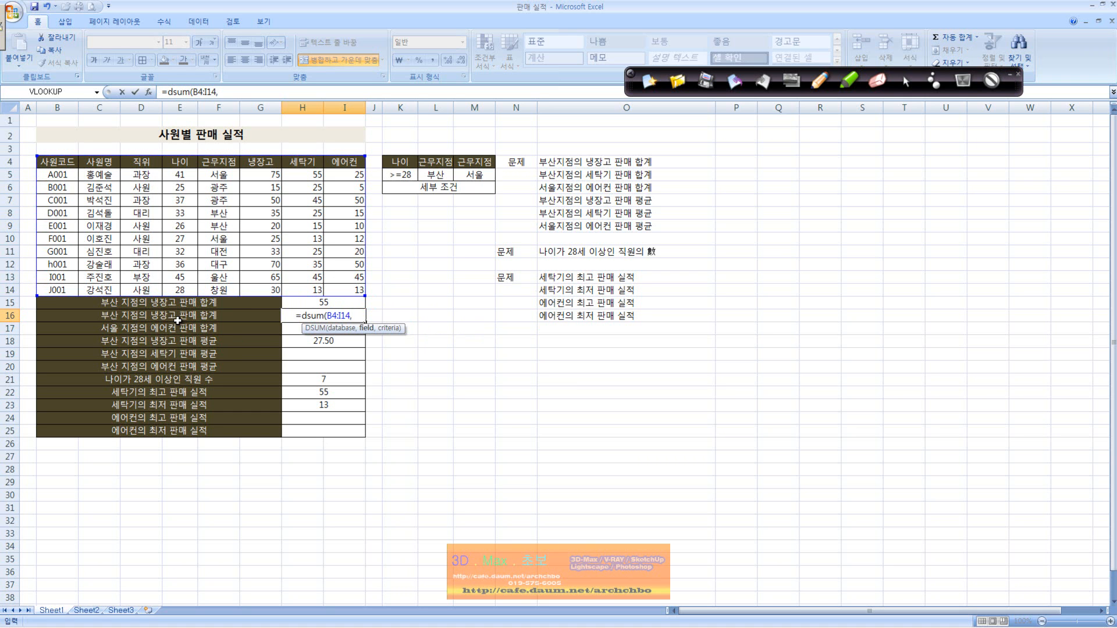
key(Escape)
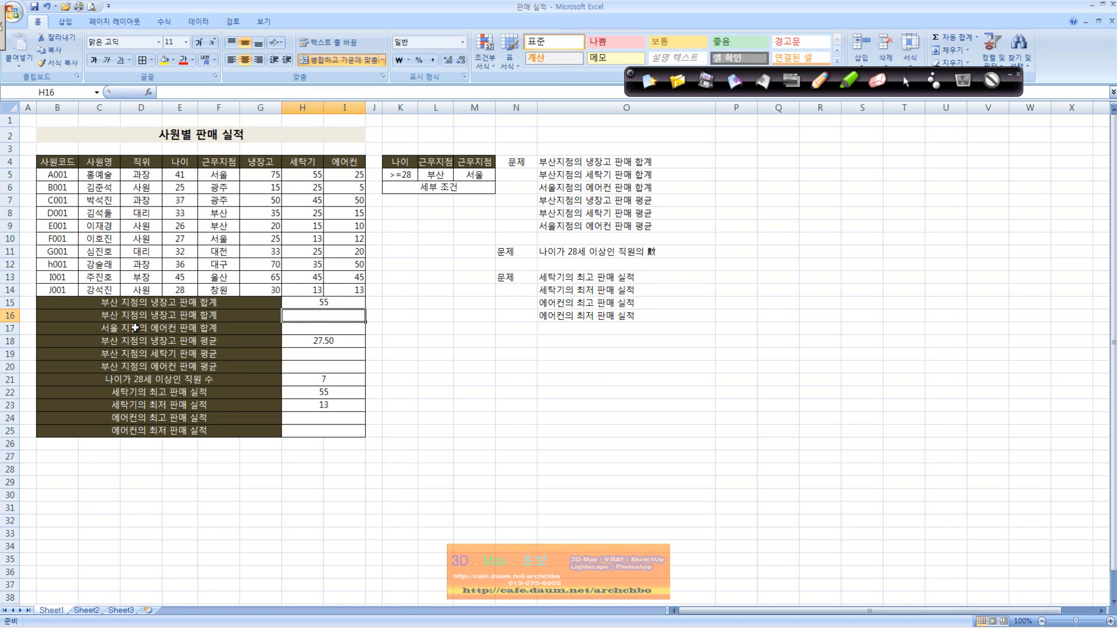
Change the label in B16 to 부산 지점의 세탁기 판매 합계.
double_click(150, 315)
key(BackSpace)
key(BackSpace)
key(BackSpace)
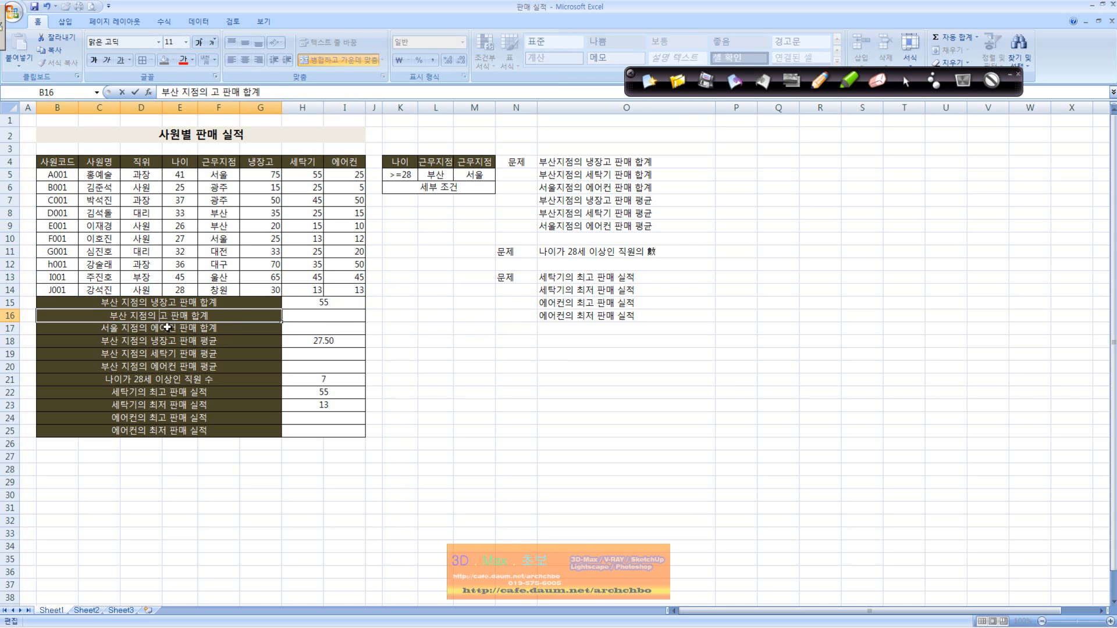
text(ㅅ탁기)
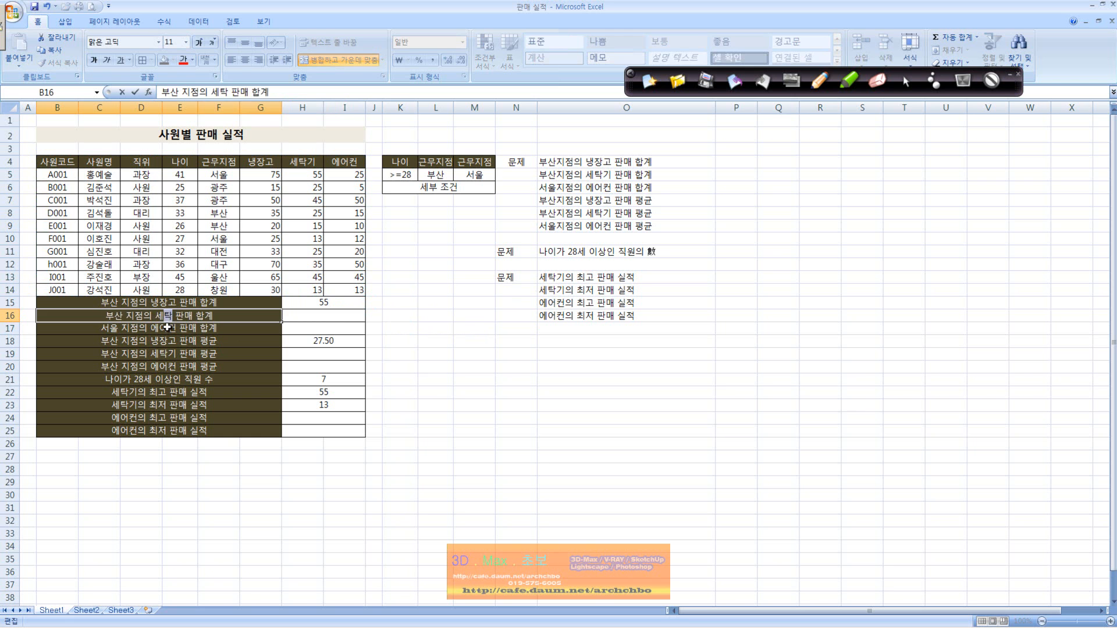
key(Return)
Enter a DSUM formula in H16 with database B4:I14, field H4 and criteria L4:L5.
click(325, 306)
click(327, 313)
text(=ㅇ)
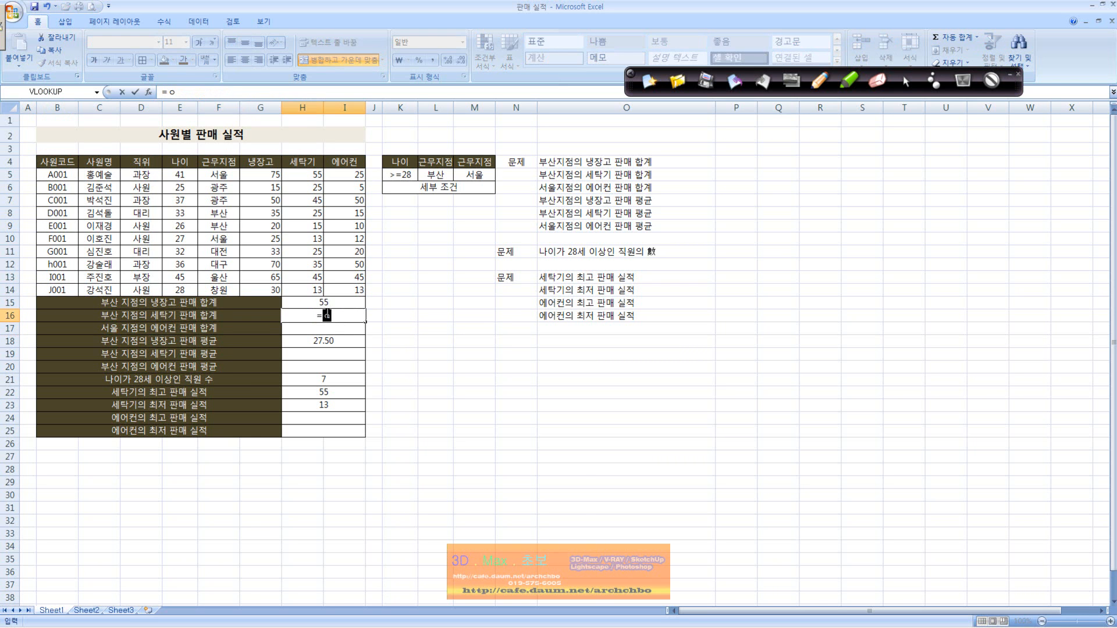
text(dsum)
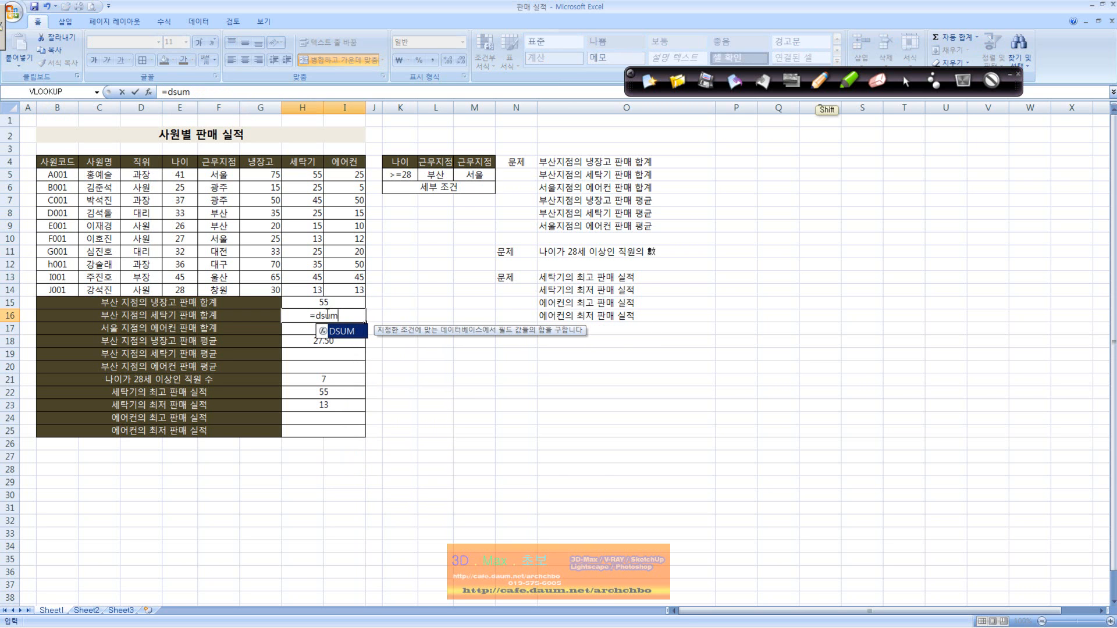
text(()
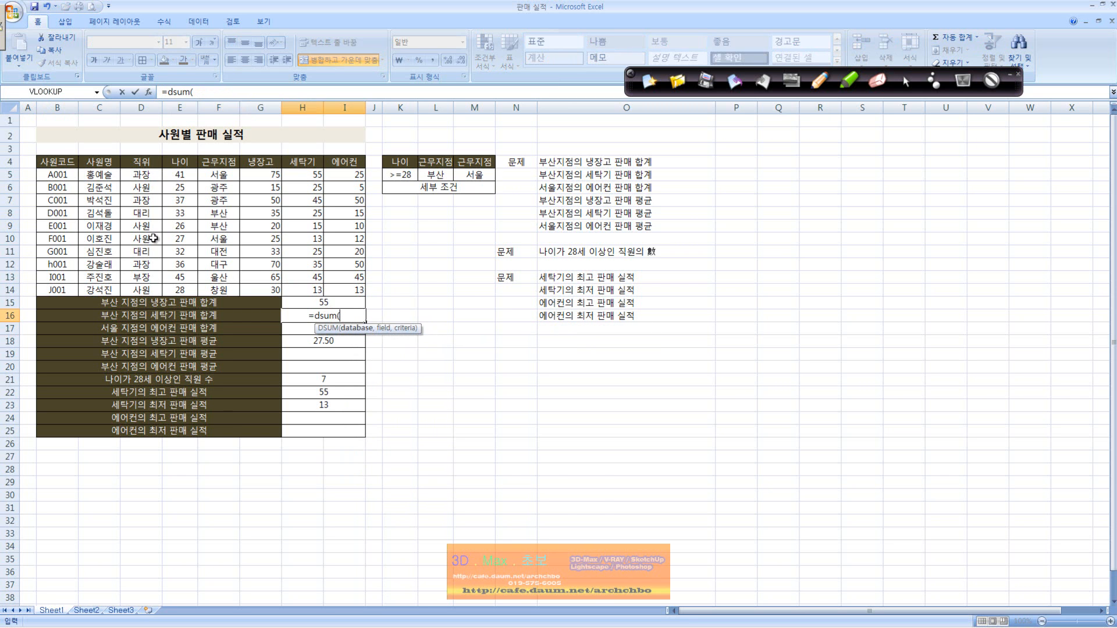
drag(60, 165, 339, 285)
text(,)
click(303, 160)
text(,)
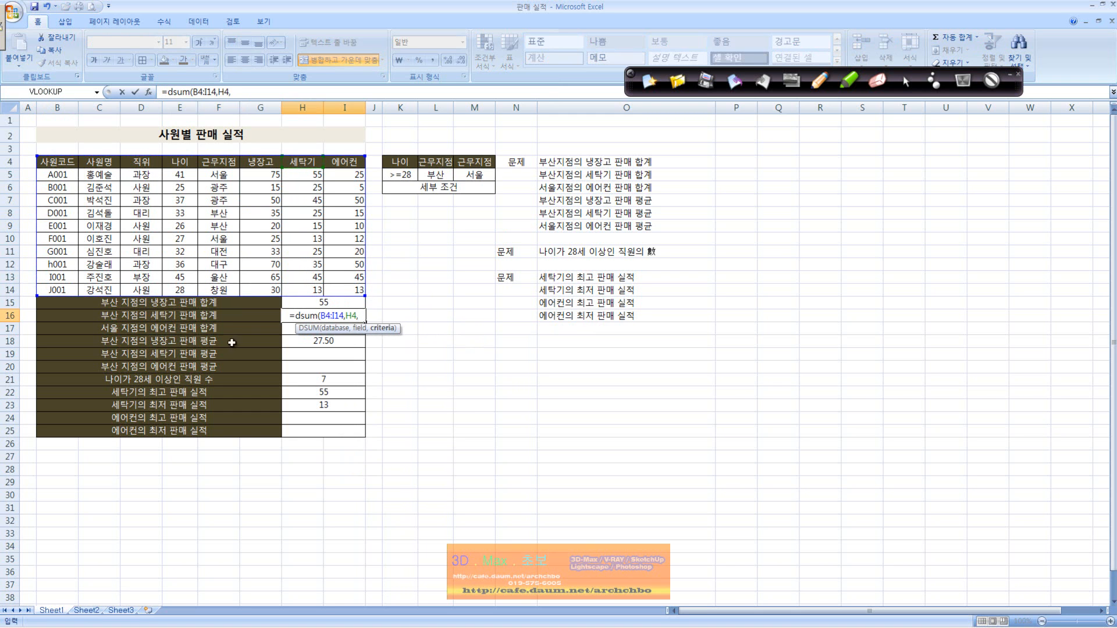
drag(436, 162, 438, 178)
text())
key(Return)
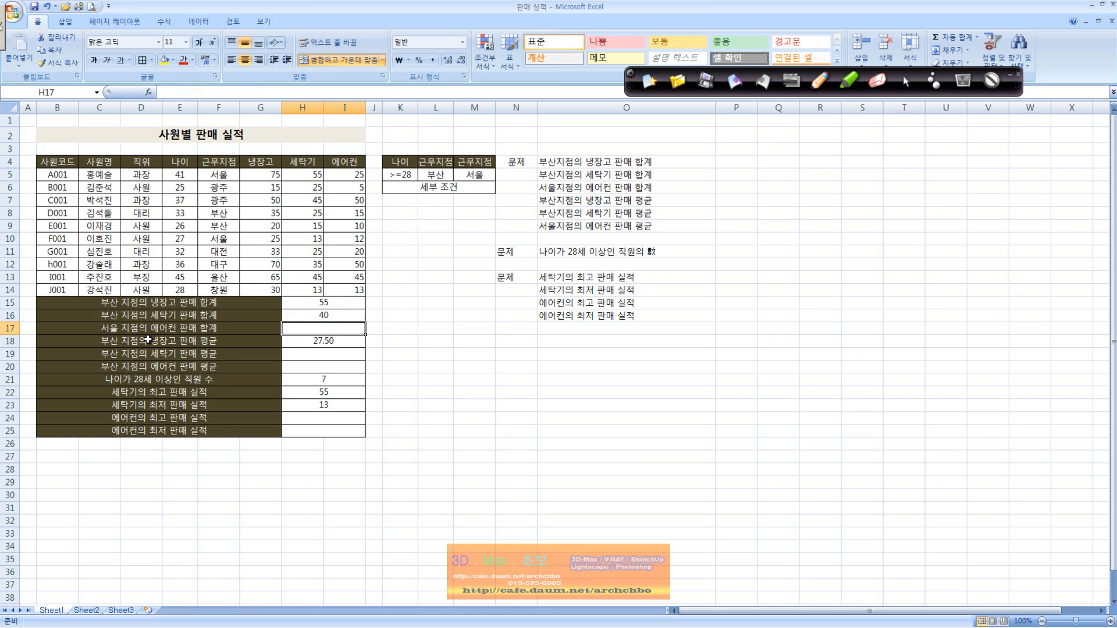
Write a DSUM formula in H17 with database B4:I14, field I4 and criteria L4:L5.
text(=)
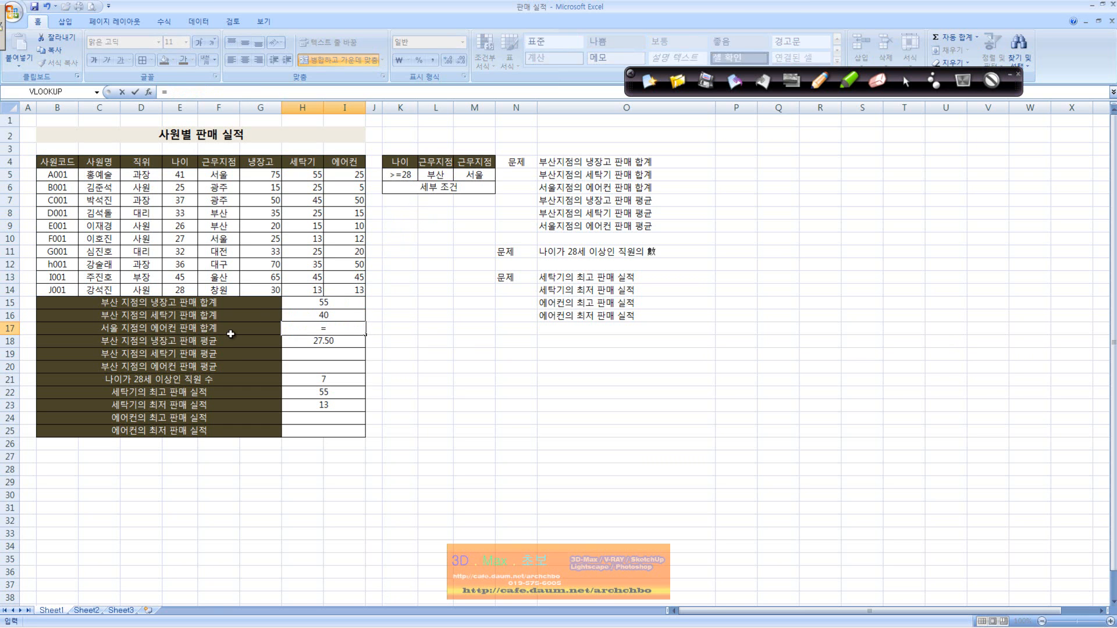
text(dsu)
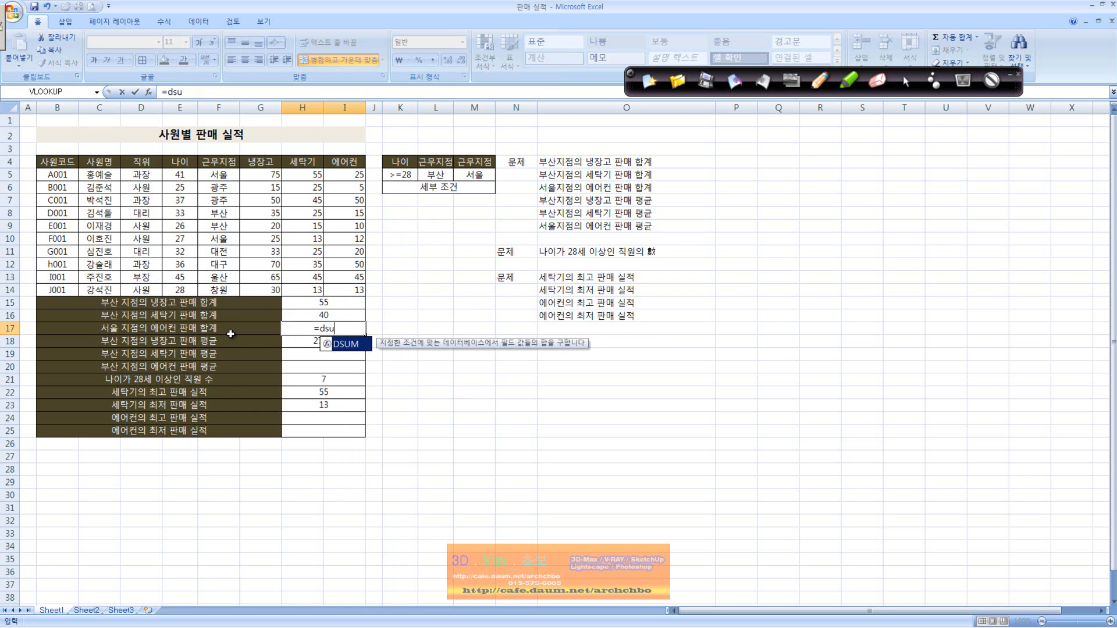
text(m()
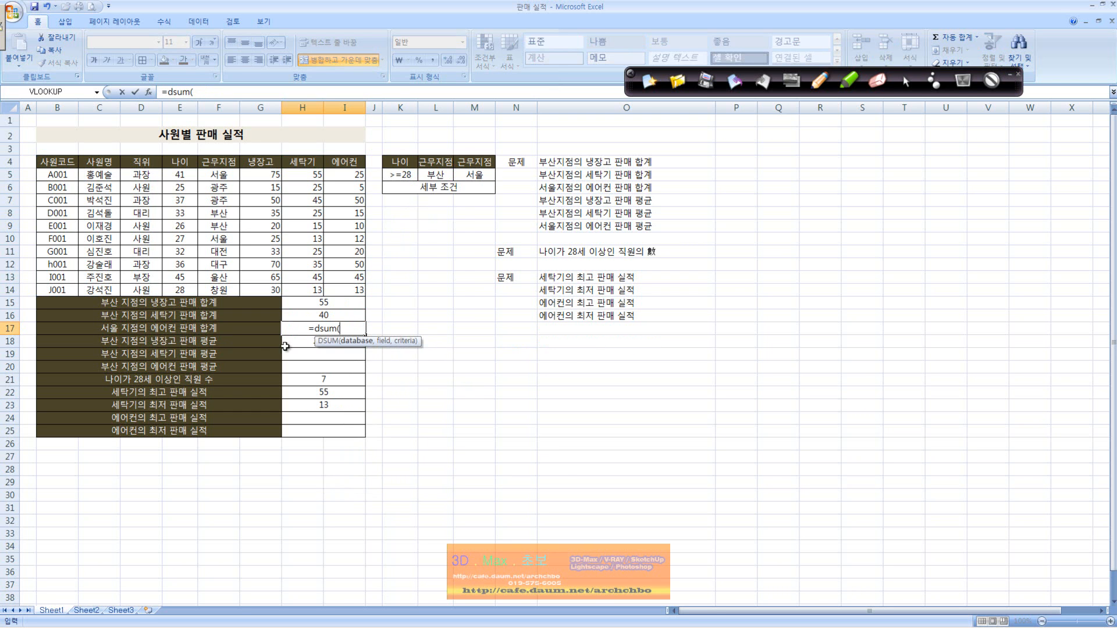
drag(51, 162, 333, 283)
text(,)
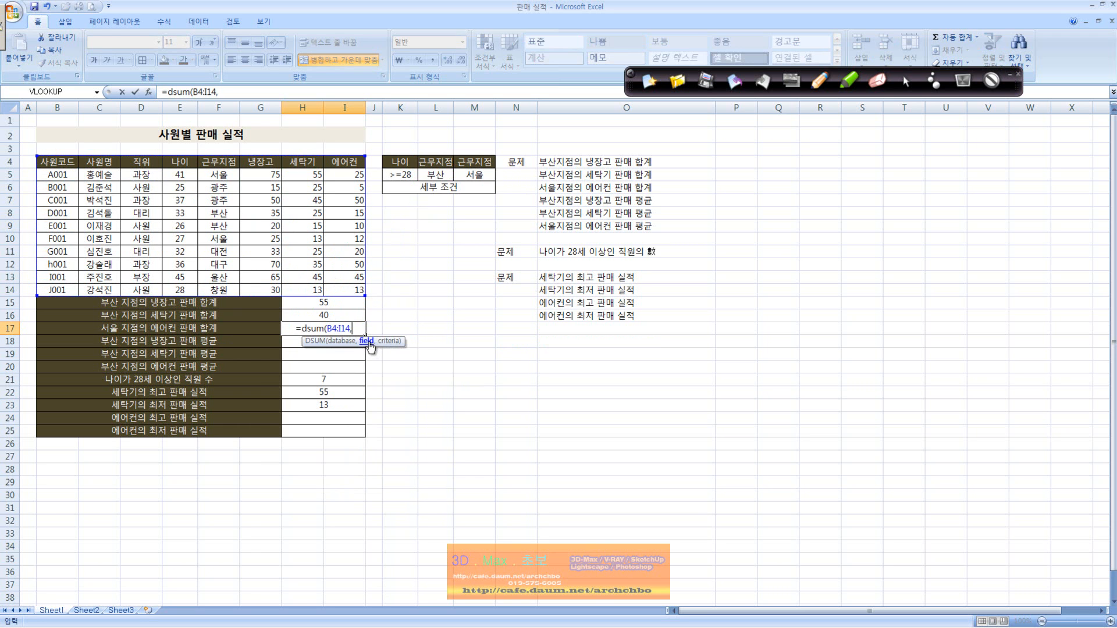
click(352, 158)
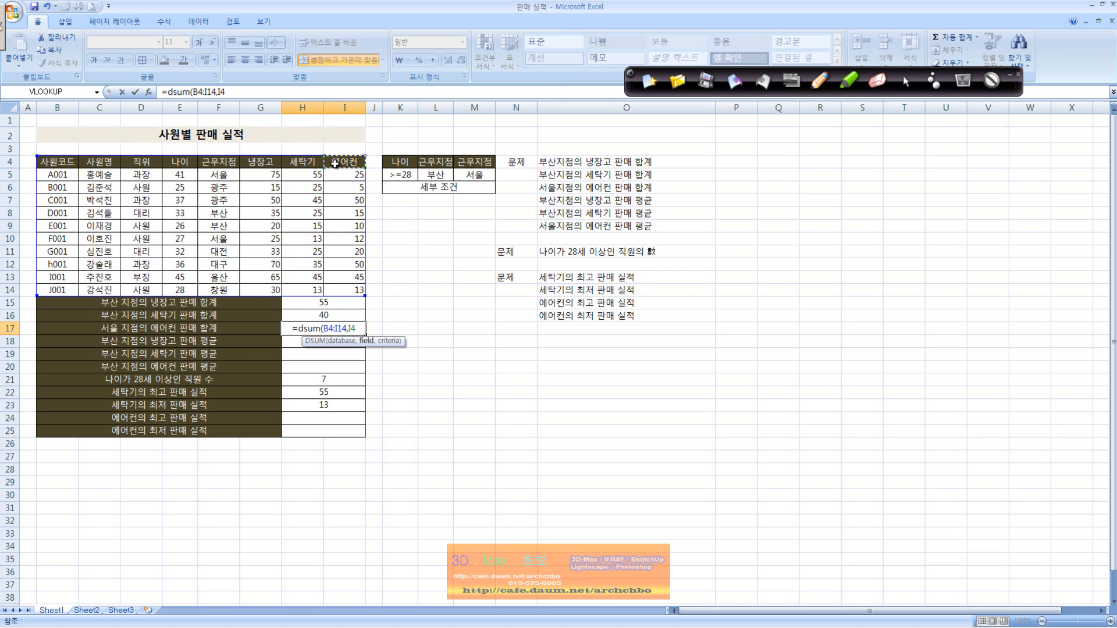
text(,)
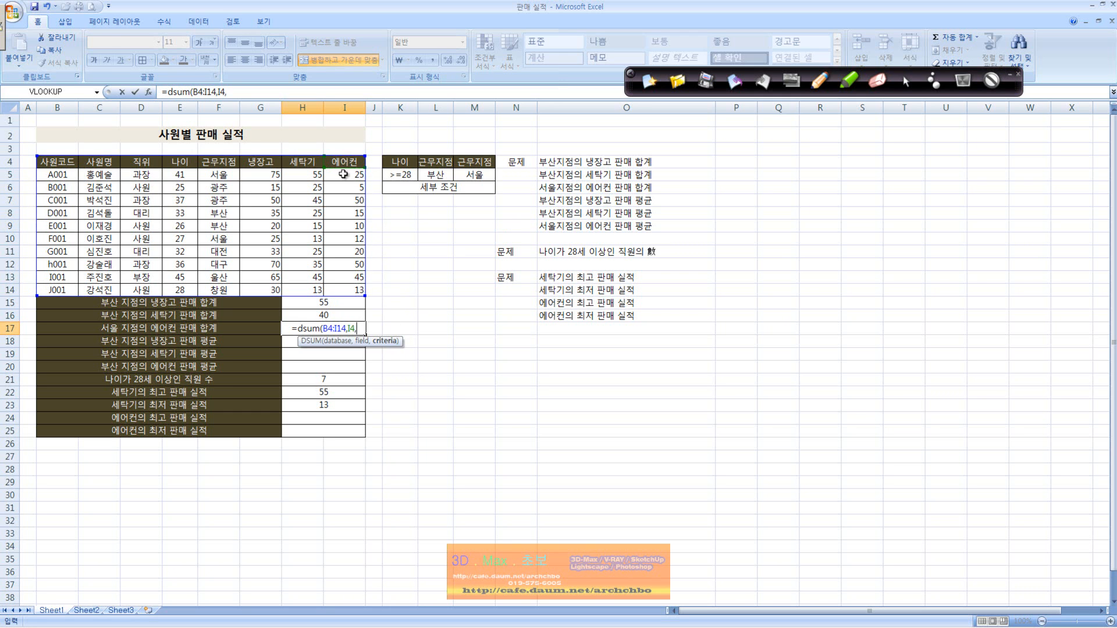
mouse_move(448, 162)
mouse_down()
mouse_move(459, 186)
mouse_move(444, 175)
mouse_up()
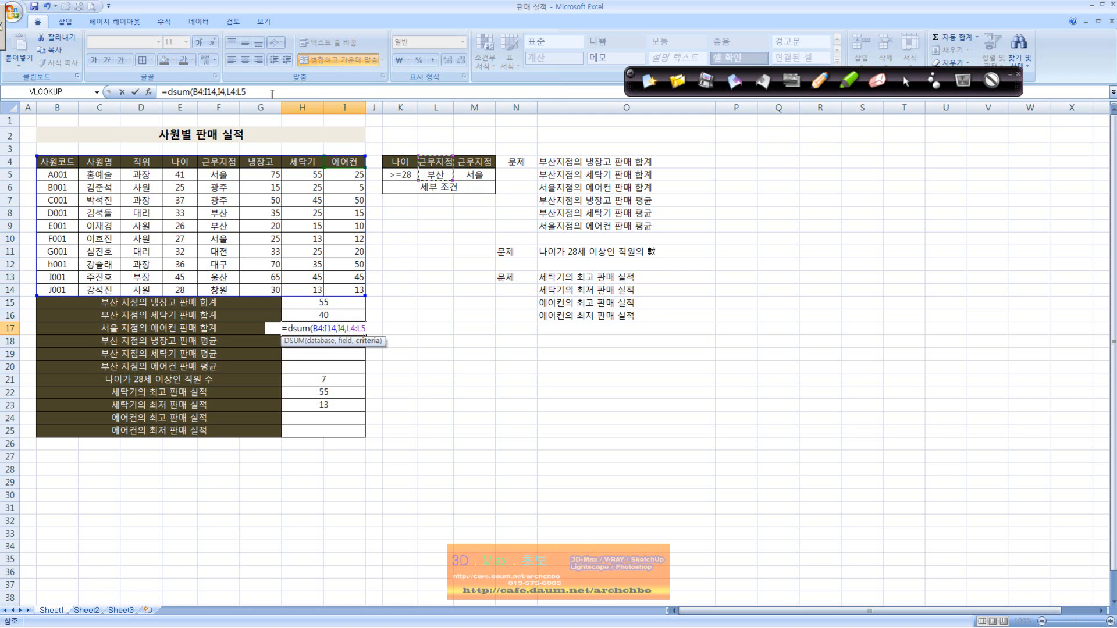
Try to change the criteria range of the DSUM formula in H17 to M4:M5.
double_click(239, 91)
drag(470, 163, 471, 174)
key(shift)
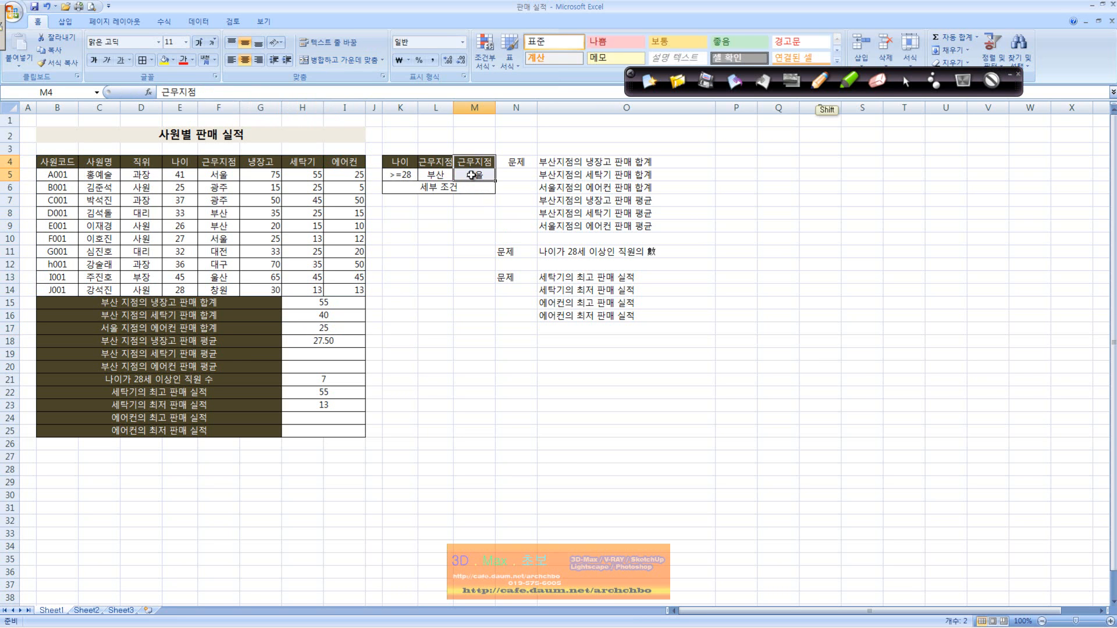
text())
key(Return)
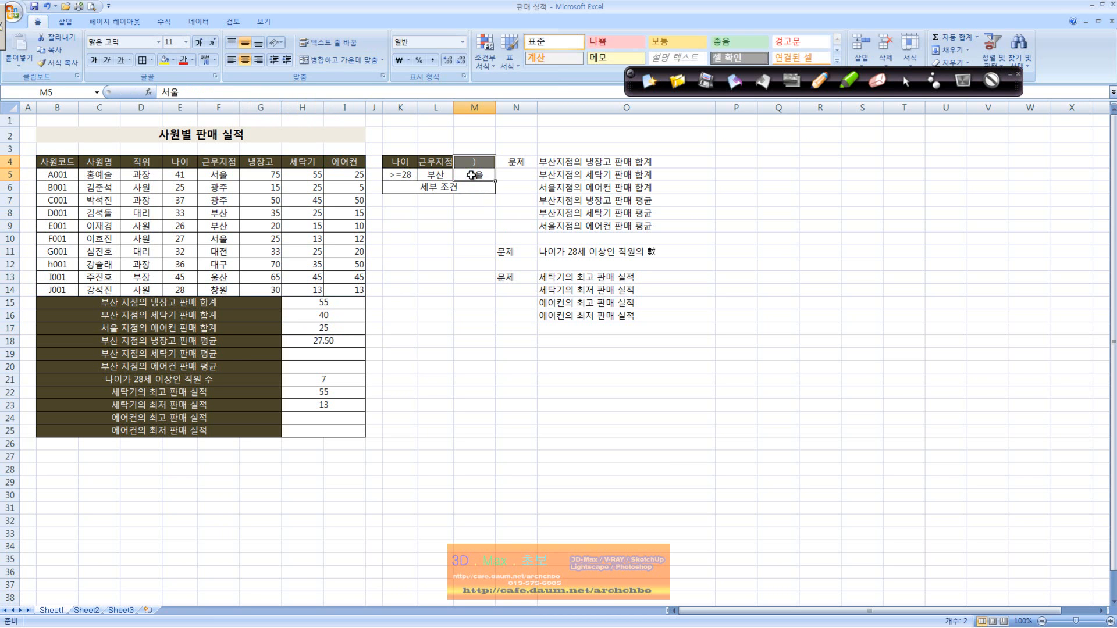
click(348, 330)
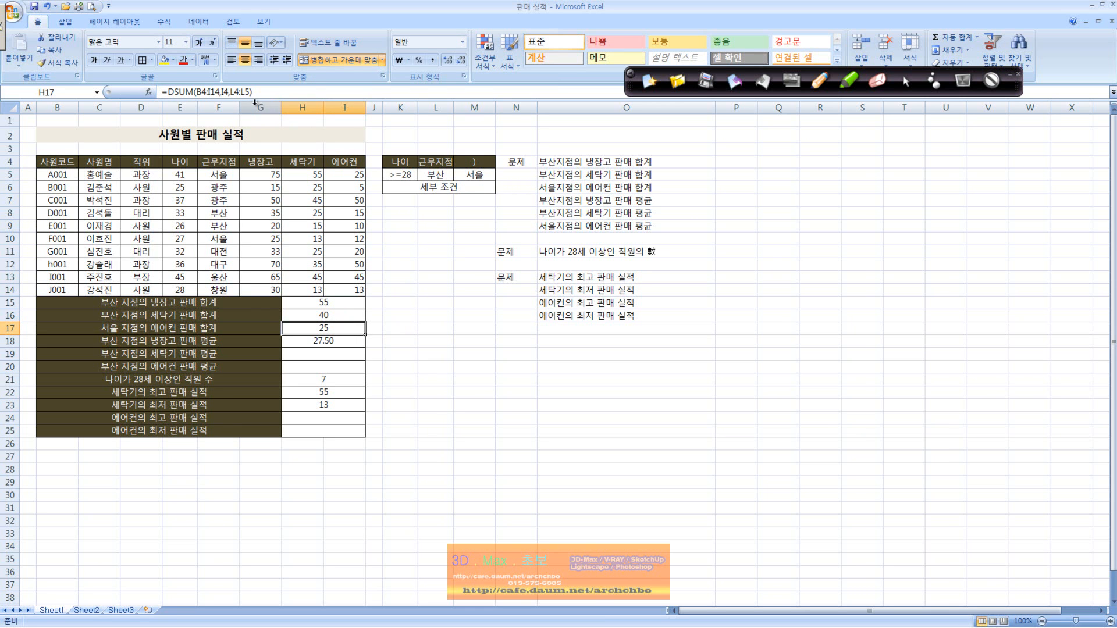
drag(231, 91, 245, 91)
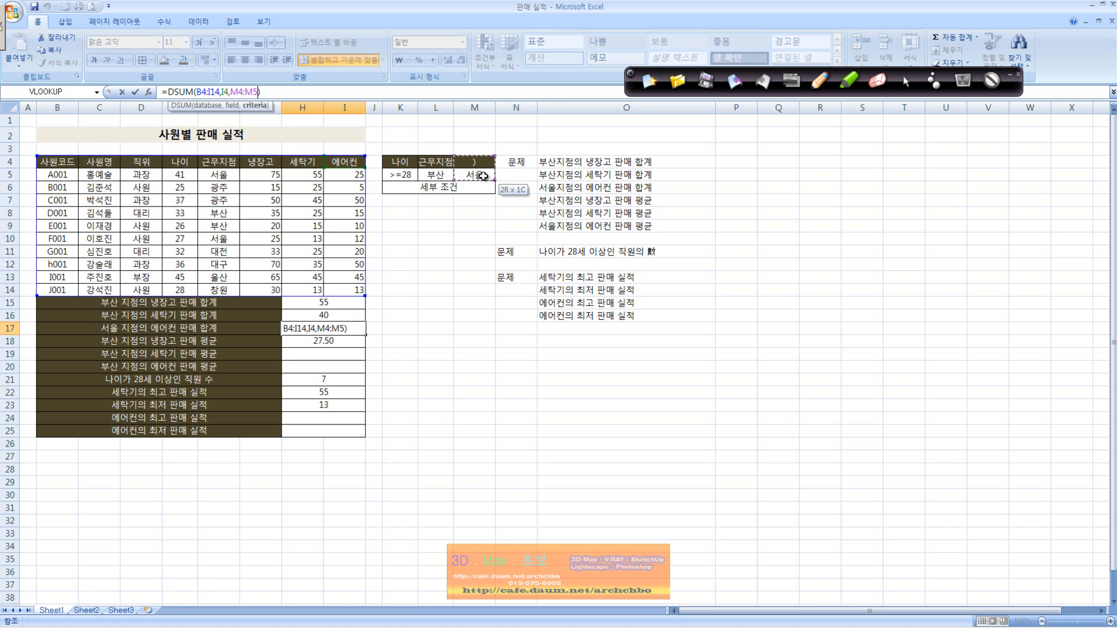
key(Return)
Restore the criteria header 근무지점 in M4 and the criterion 서울 in M5.
double_click(475, 164)
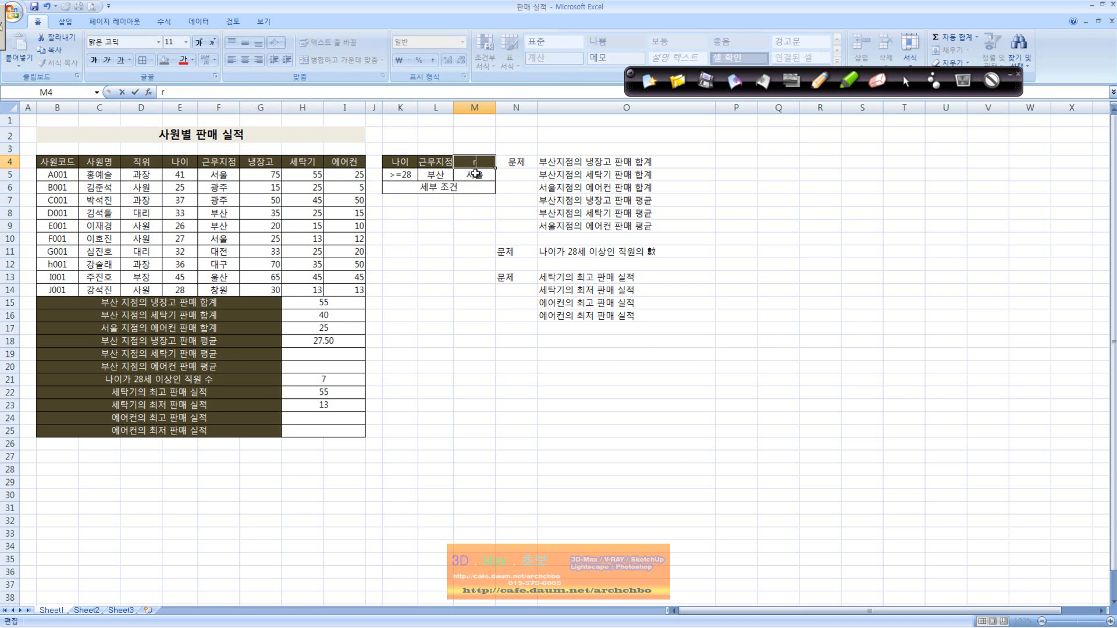
text(근무지점)
key(Return)
text(])
click(210, 162)
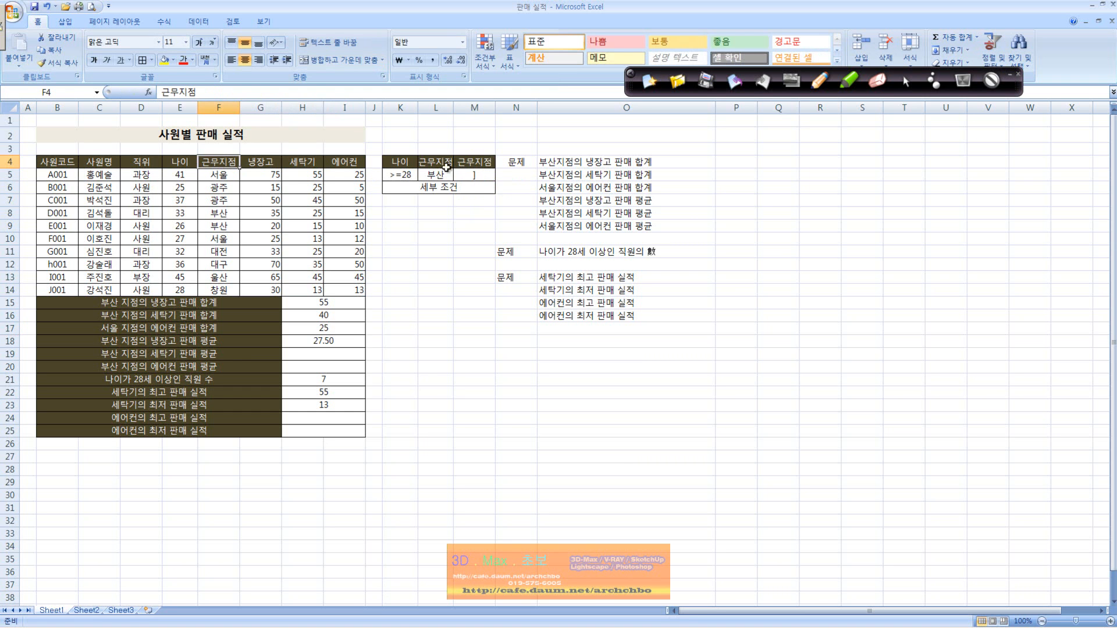
click(478, 175)
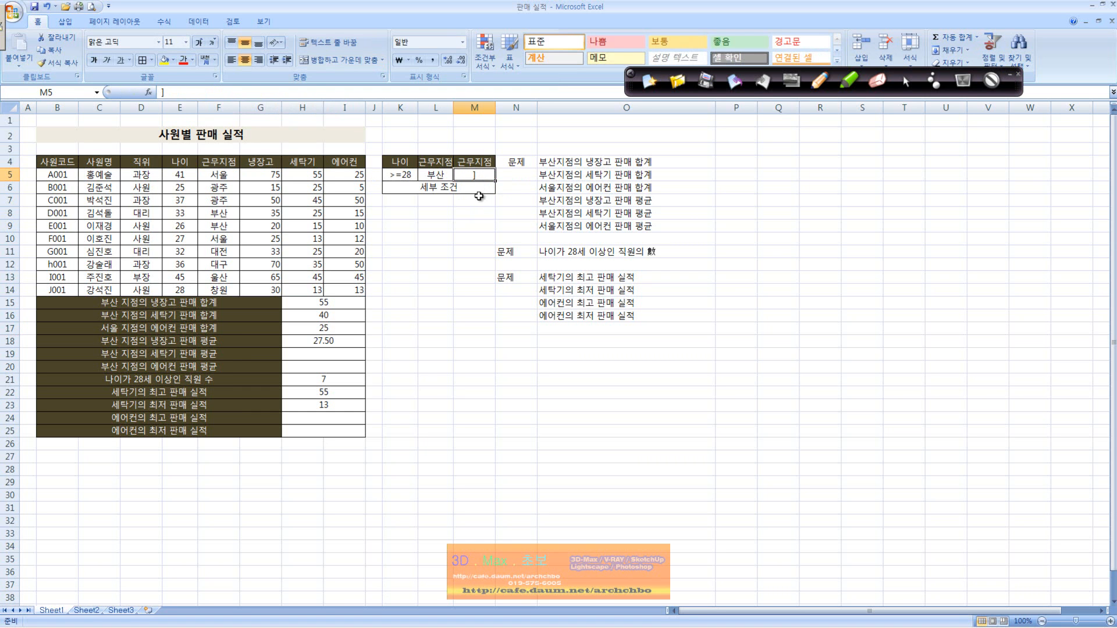
text(ㄱ)
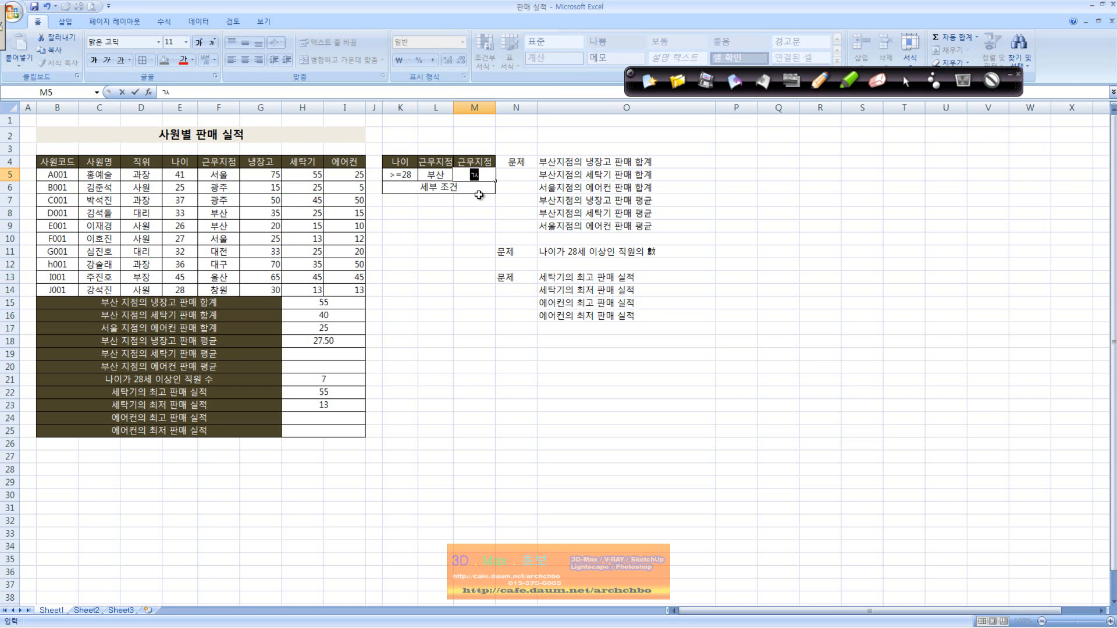
text(서울)
key(Return)
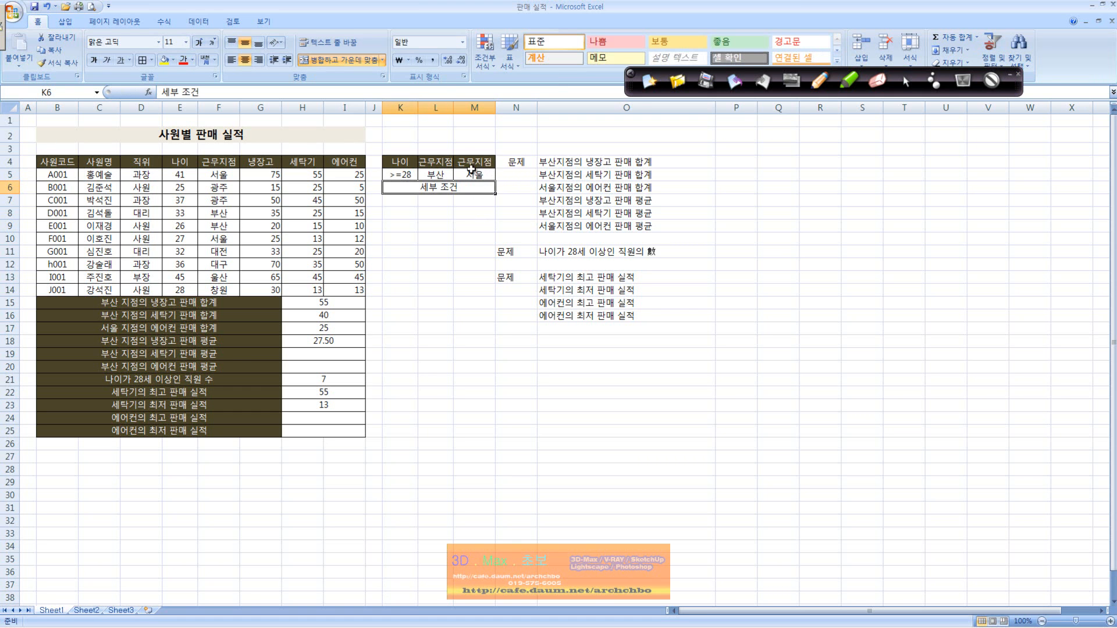
Replace the formula in H17 with a DSUM using database B4:H14, field I4 and criteria M4:M5.
click(480, 164)
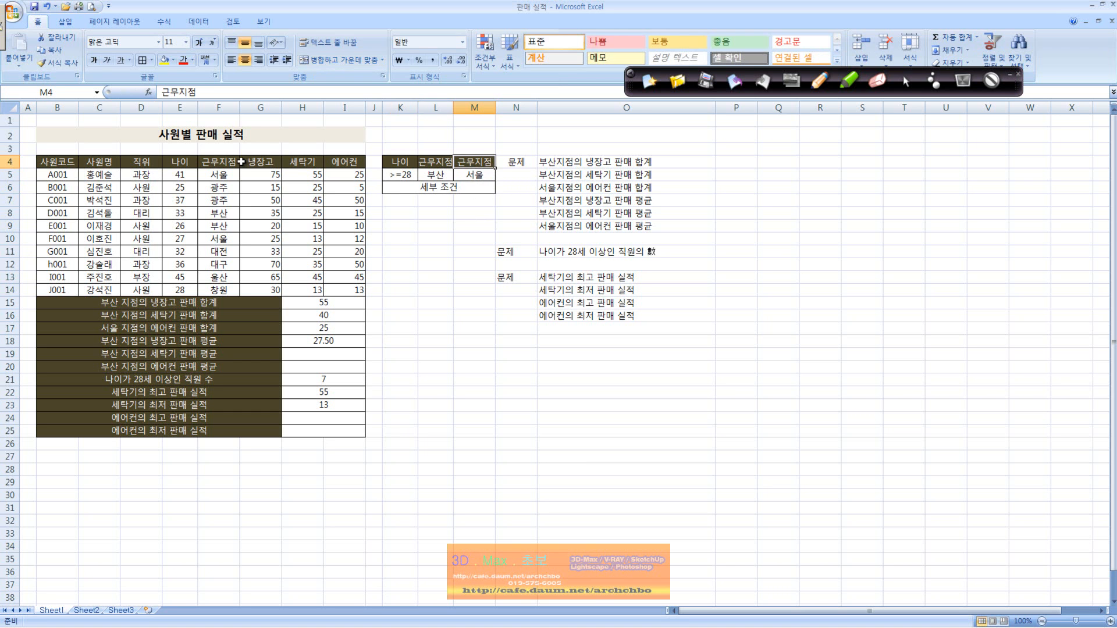
click(350, 328)
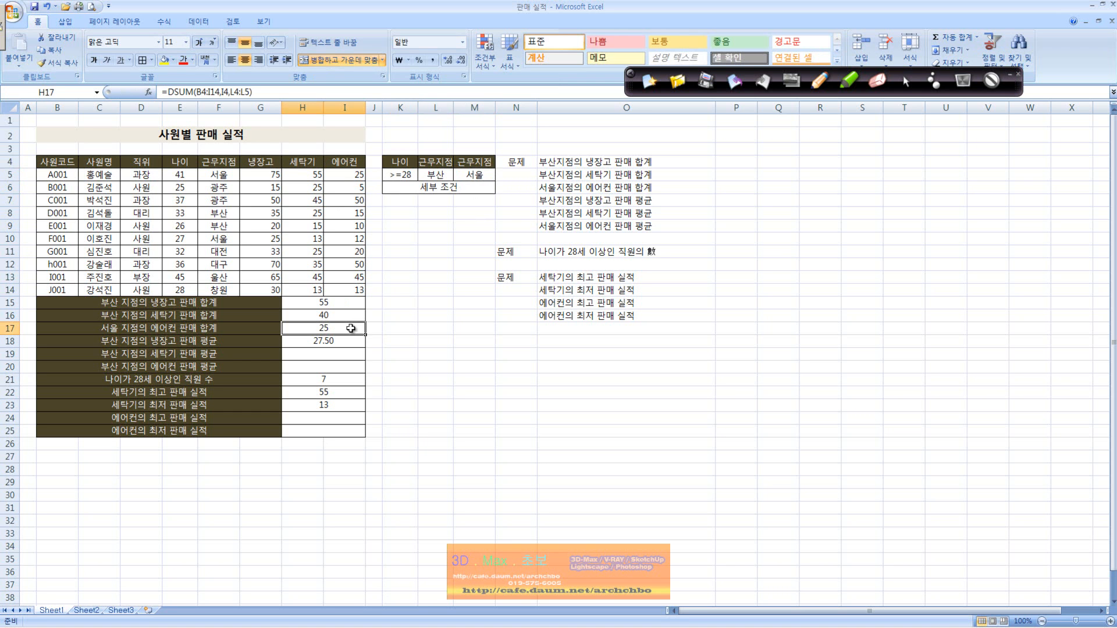
text(=ㄴ여)
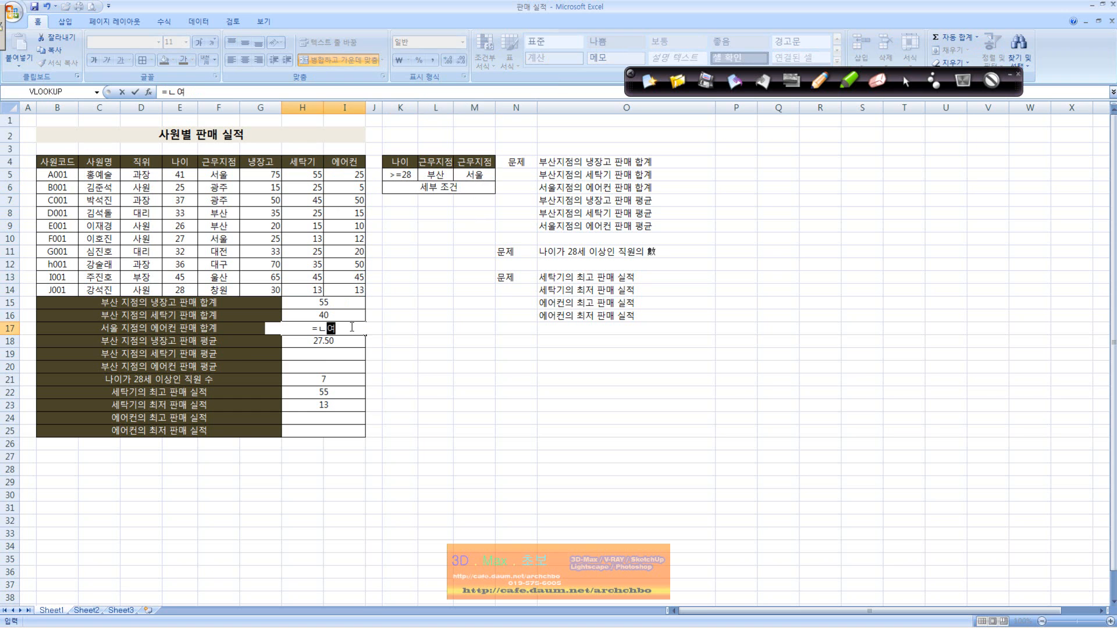
text(dsum()
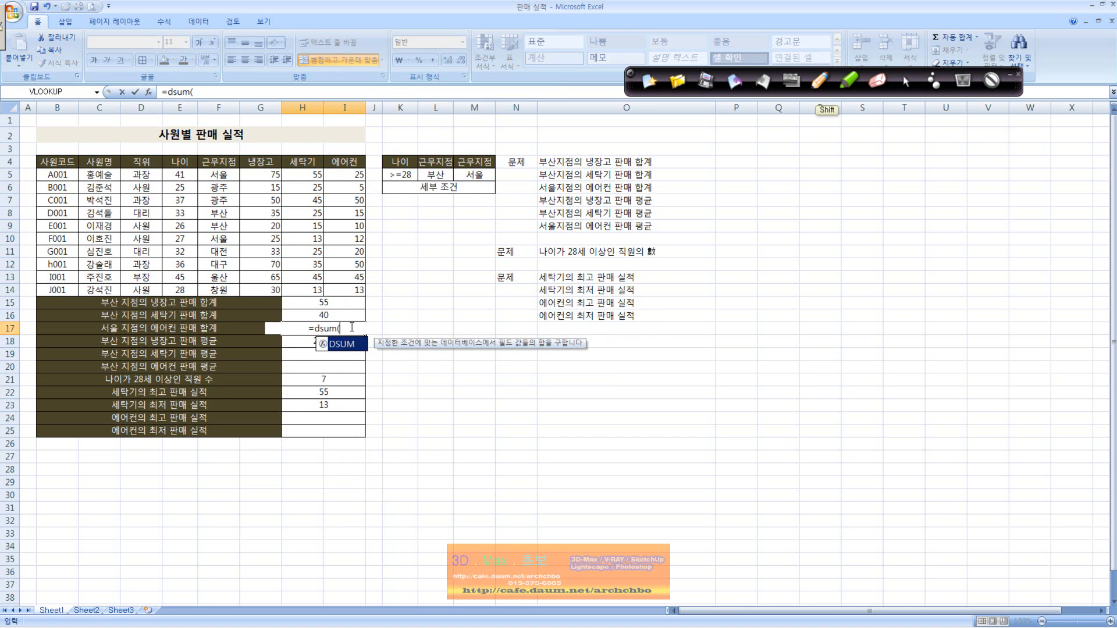
drag(70, 161, 323, 289)
text(,)
click(352, 164)
text(,)
drag(474, 165, 476, 175)
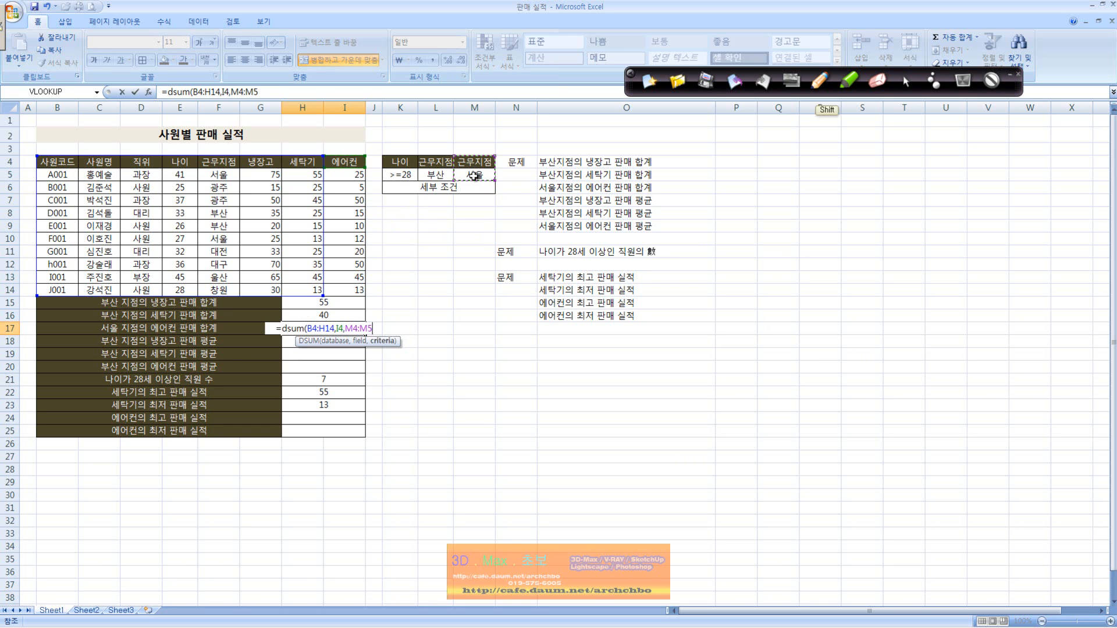
key(Return)
click(351, 329)
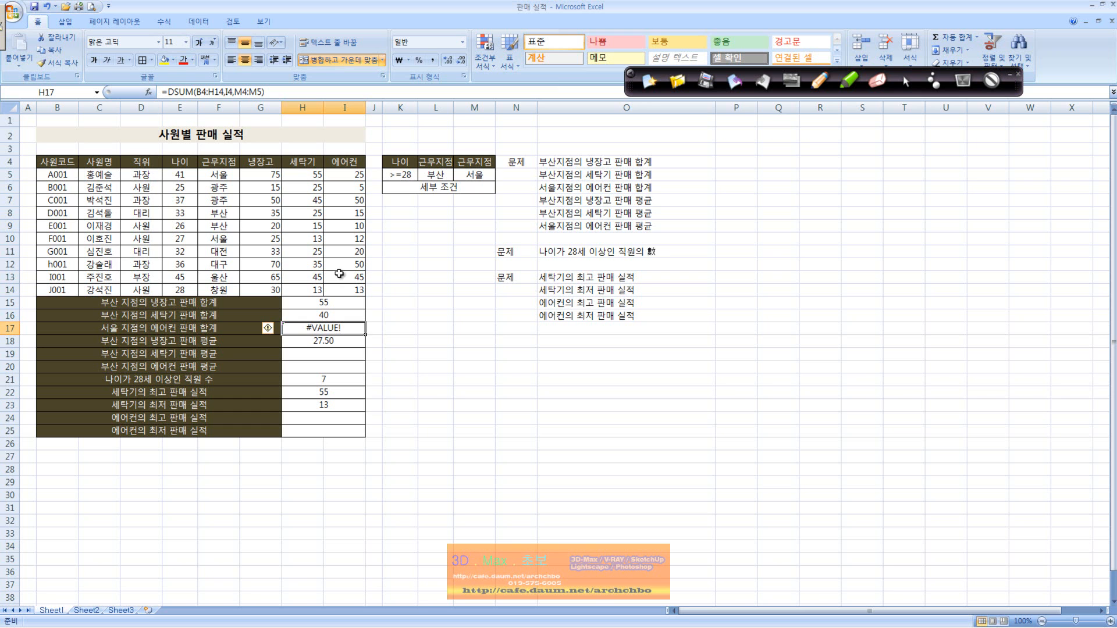
Replace the arguments of the DSUM formula in H17 with database B4:I14, field I4 and criteria M4:M5.
drag(197, 92, 261, 91)
key(Delete)
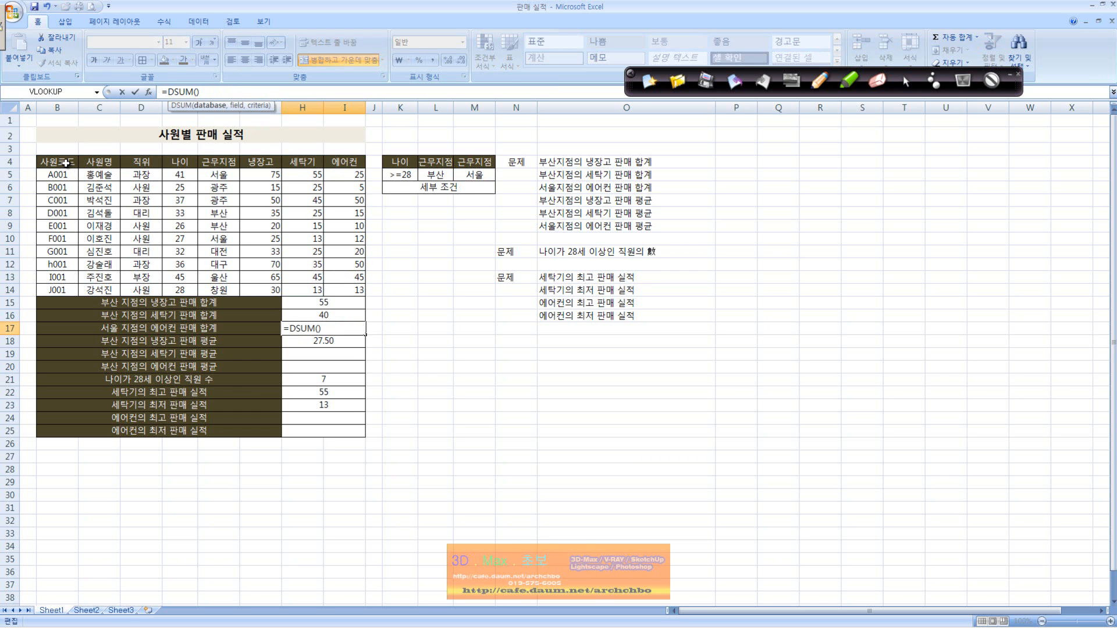
drag(65, 162, 348, 294)
text(,)
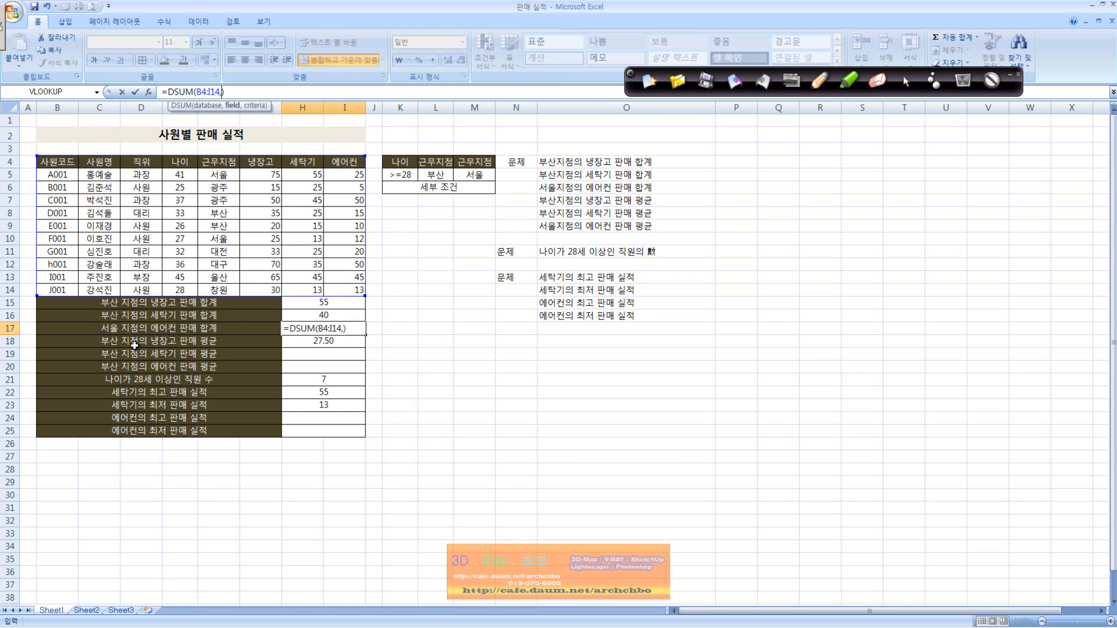
click(344, 162)
text(,)
drag(487, 165, 480, 176)
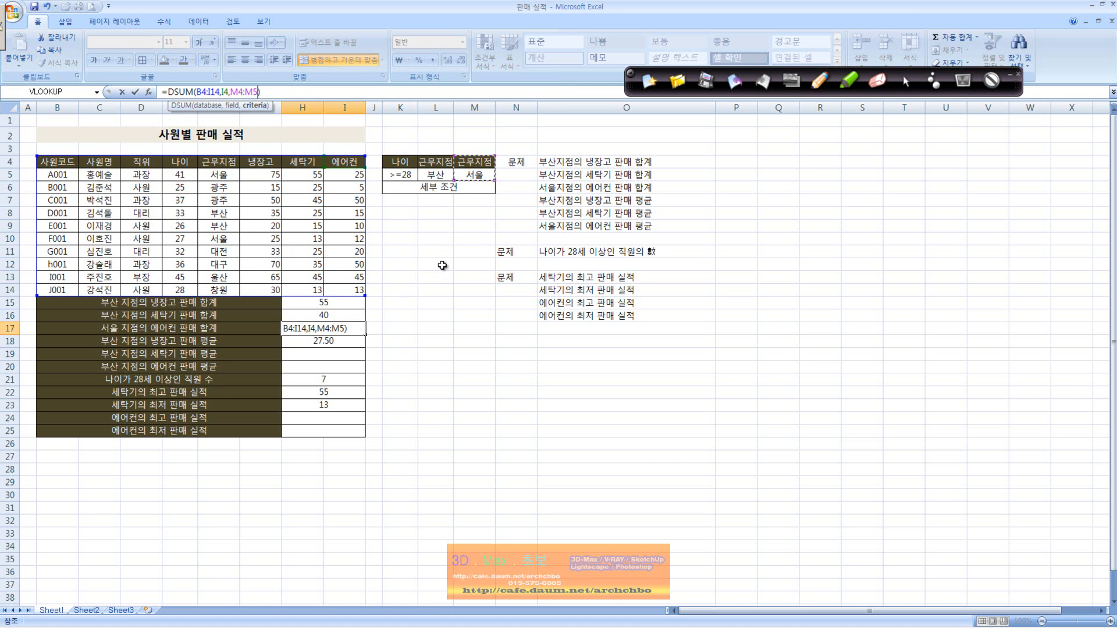
key(Return)
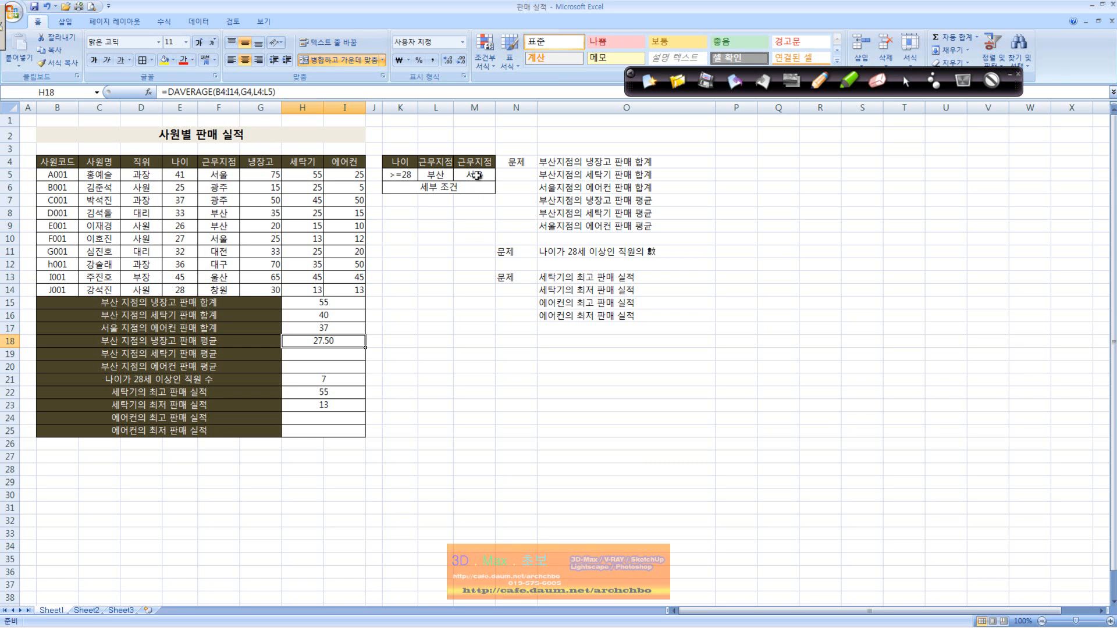
Write a DAVERAGE formula in H19 with database B4:I14, field H4 and criteria L4:L5.
click(342, 354)
text(=)
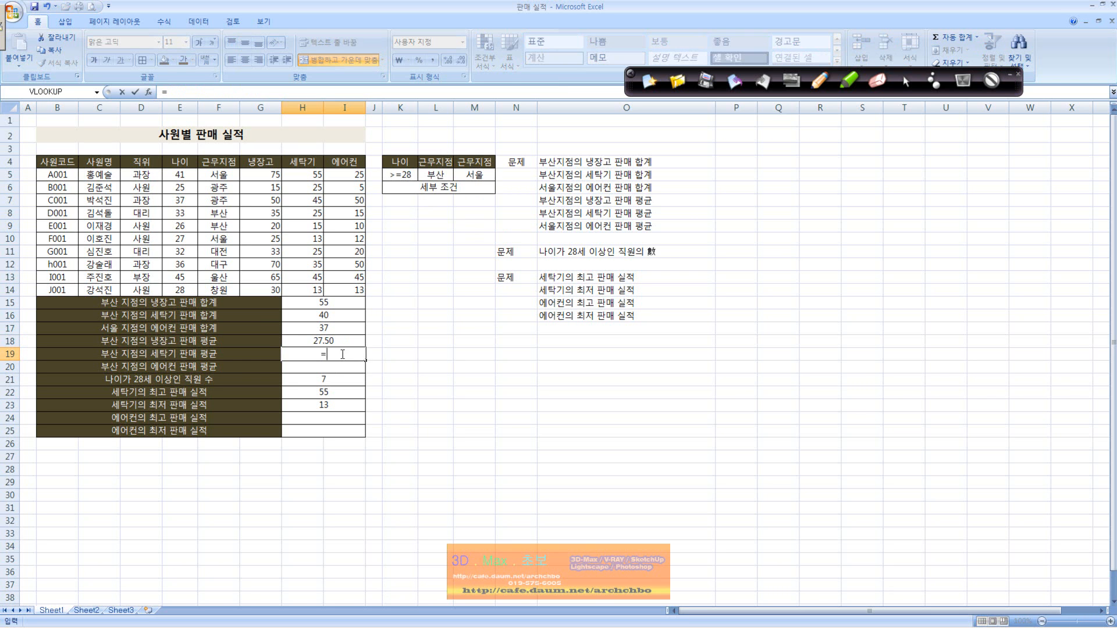
text(davera)
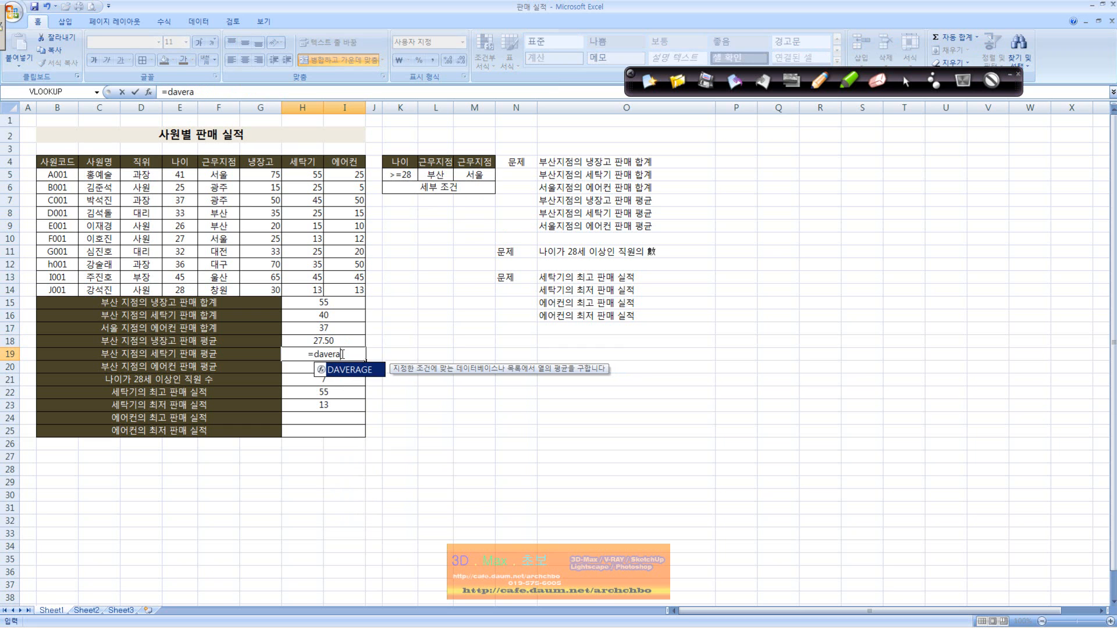
text(ge()
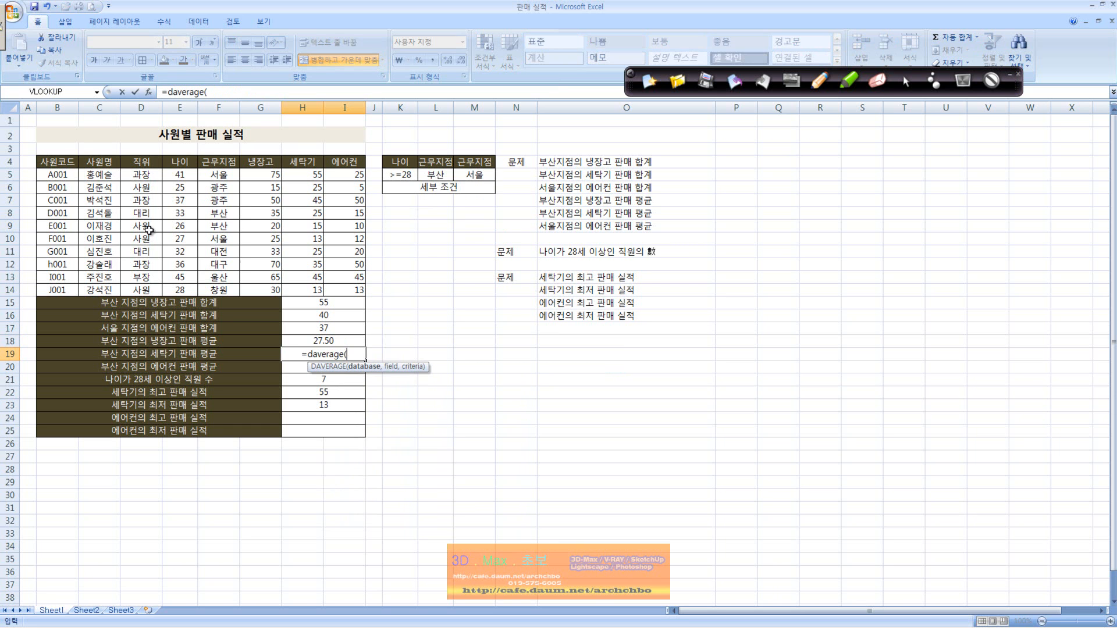
drag(70, 166, 358, 300)
text(,)
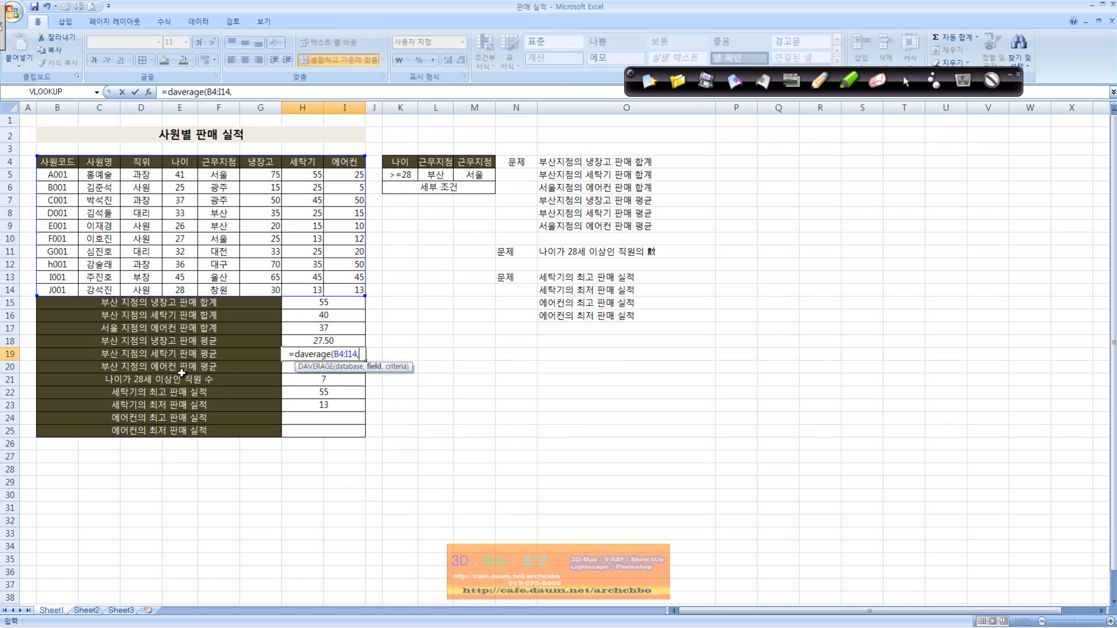
click(305, 165)
text(,)
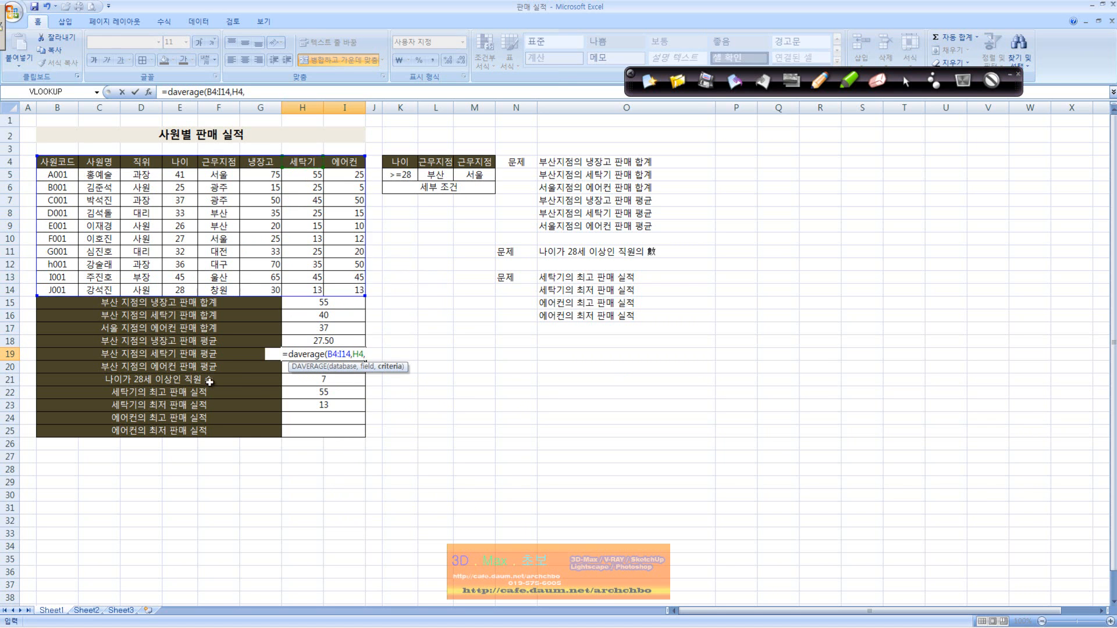
drag(435, 163, 442, 176)
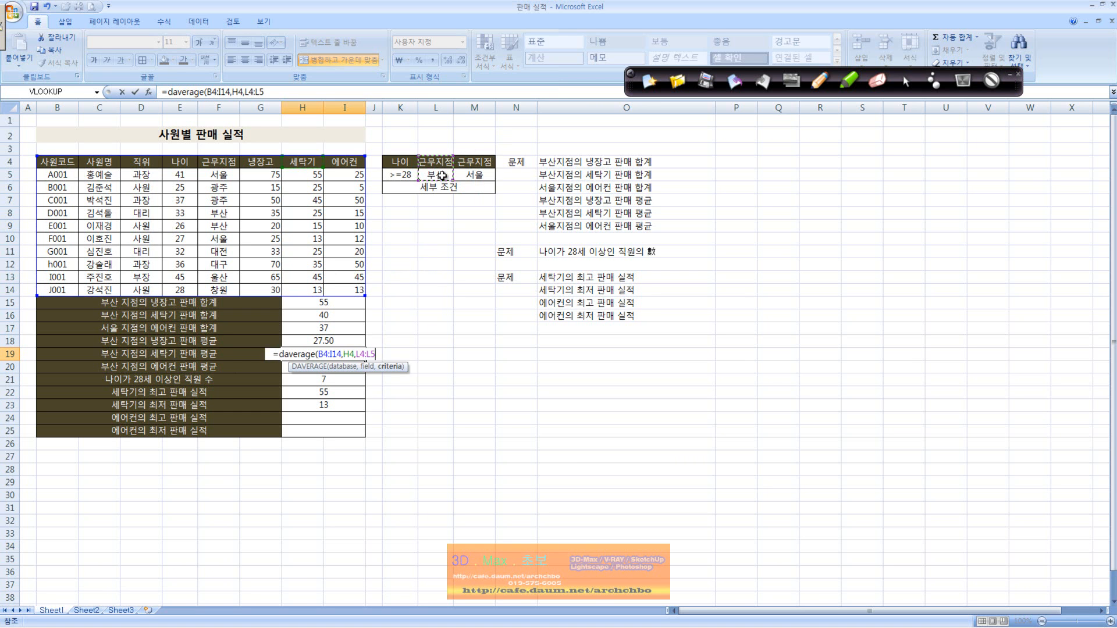
key(Return)
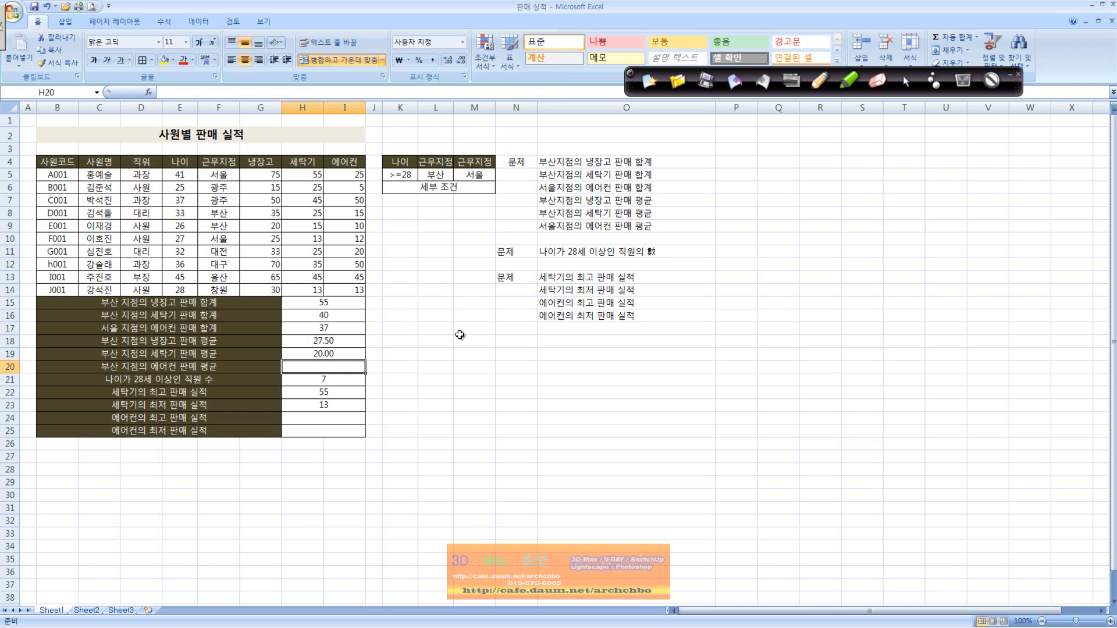
Change the branch name in the B20 label to 서울 and compare it with the matching question in O9.
double_click(105, 365)
key(BackSpace)
key(BackSpace)
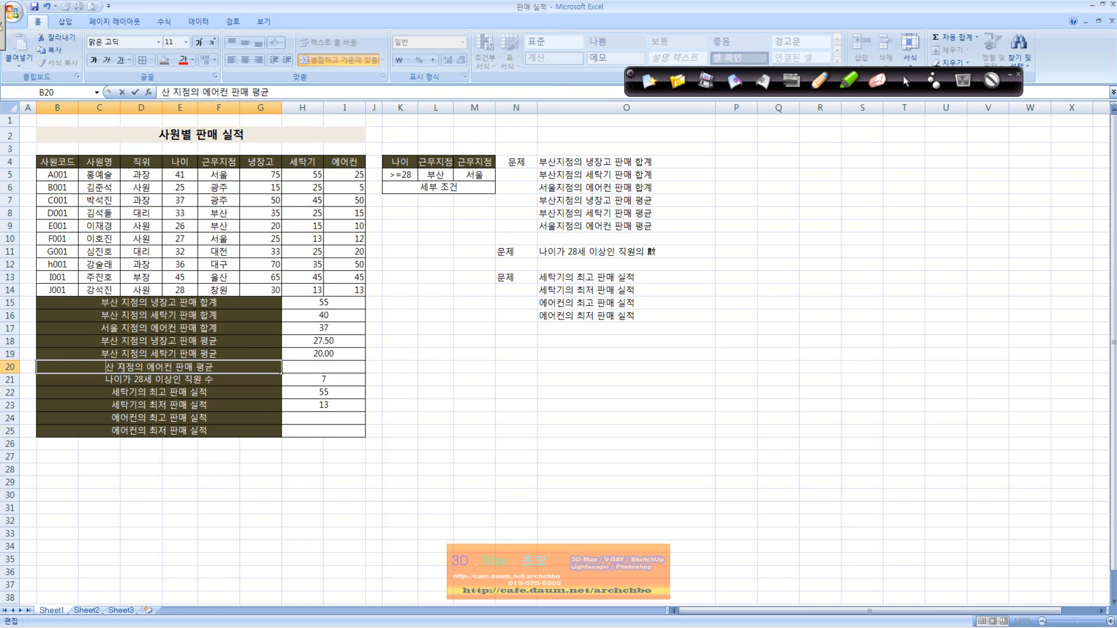
text(서울)
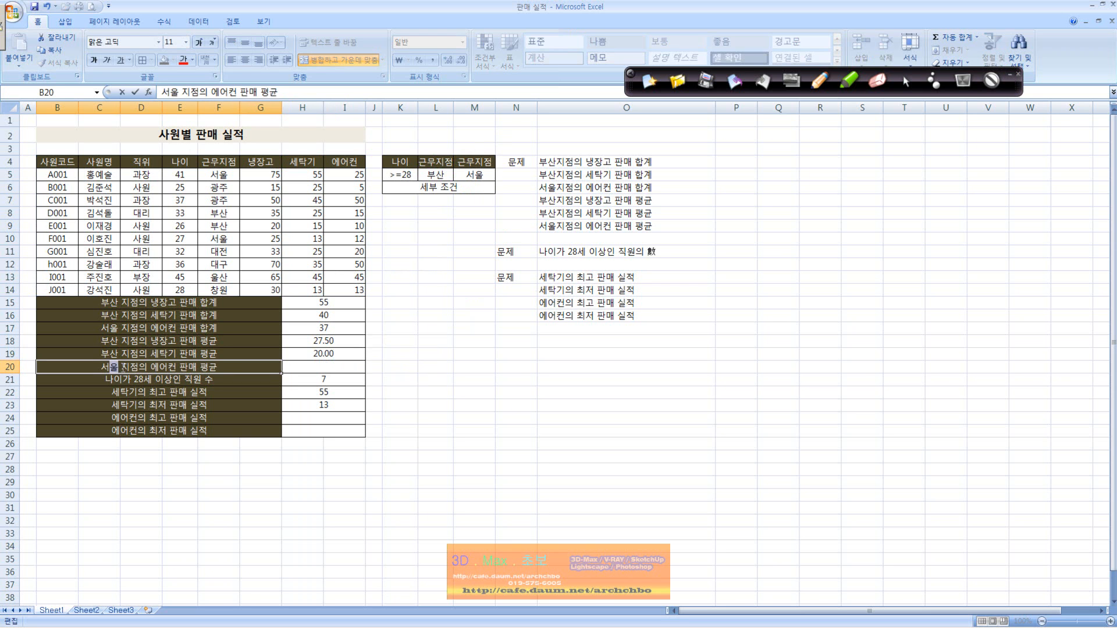
key(Return)
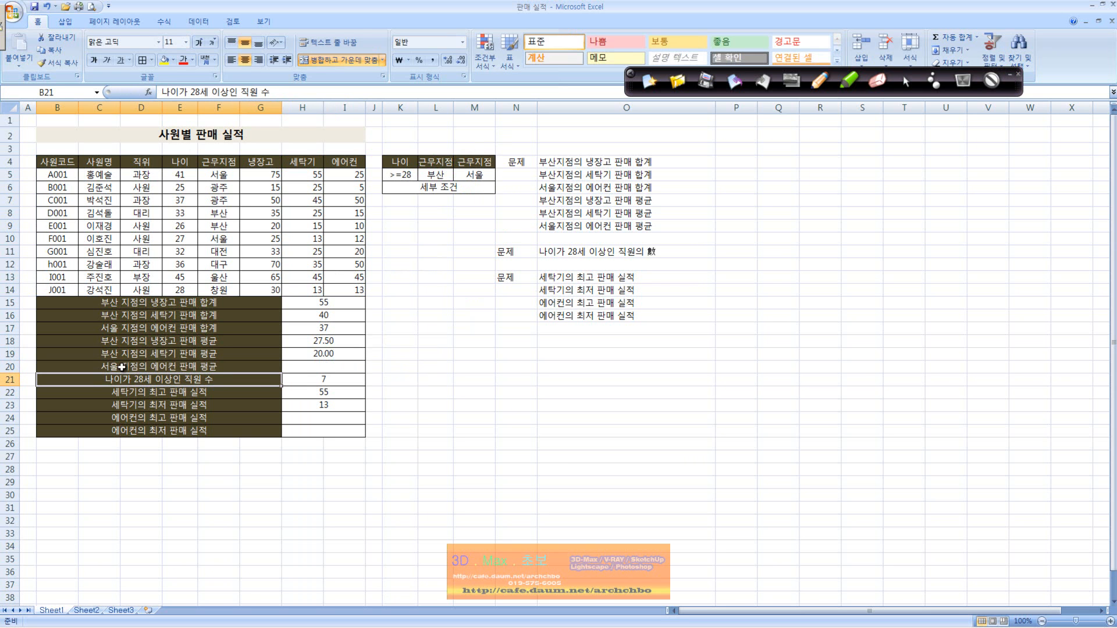
click(576, 226)
Write a DAVERAGE formula in H20 with database B4:I14, field I4 and criteria M4:M5.
click(361, 365)
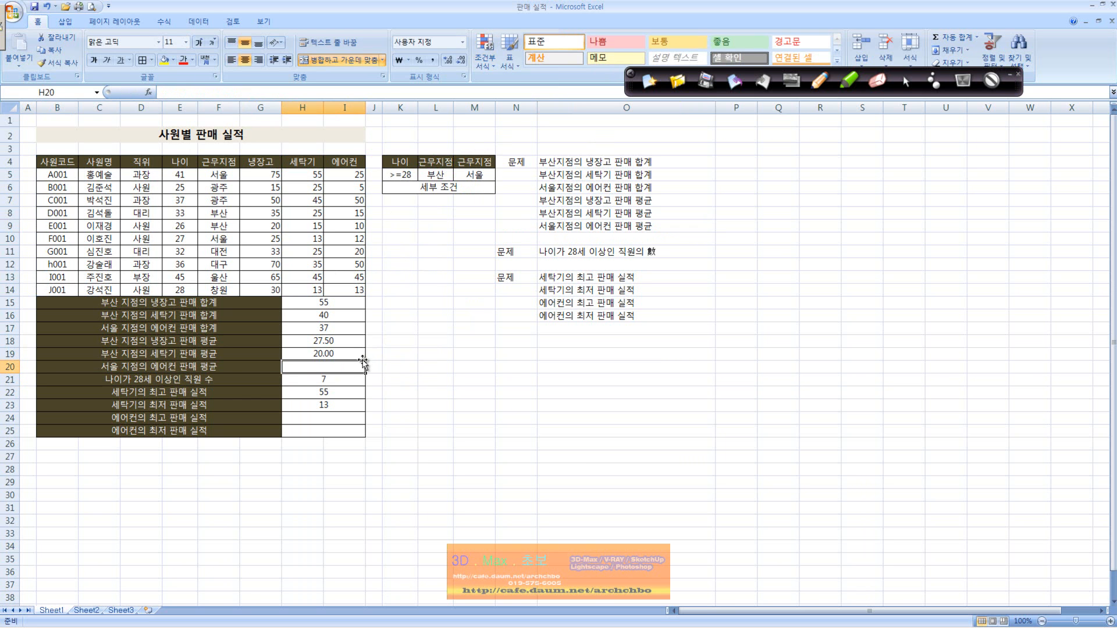
text(=ㅇㅁㅍ)
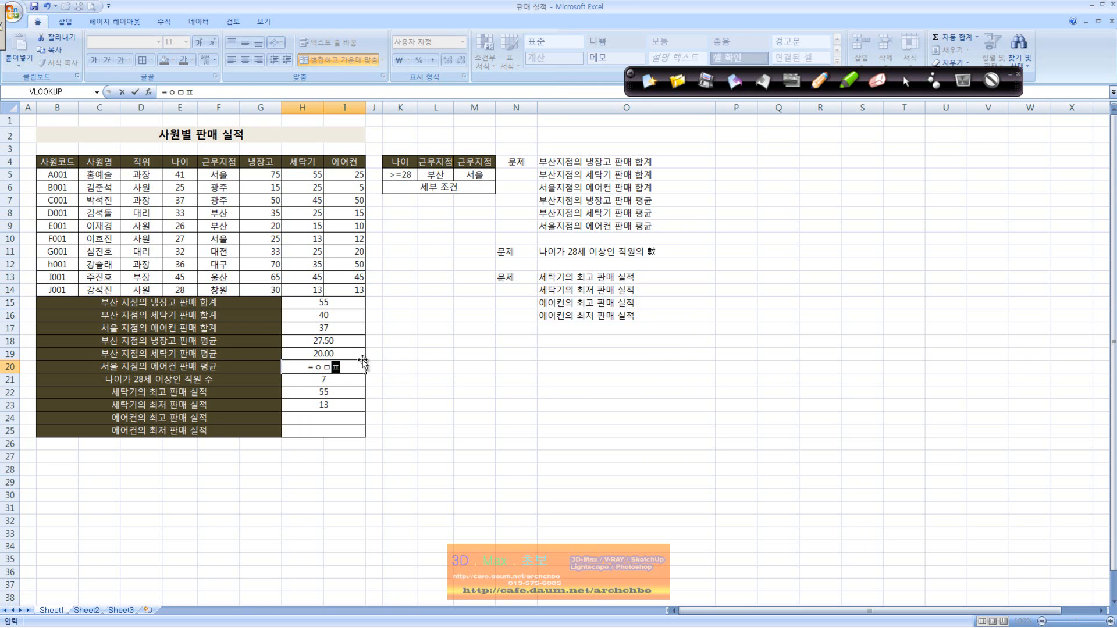
text(ㄷㄱㅁㅎㄷ()
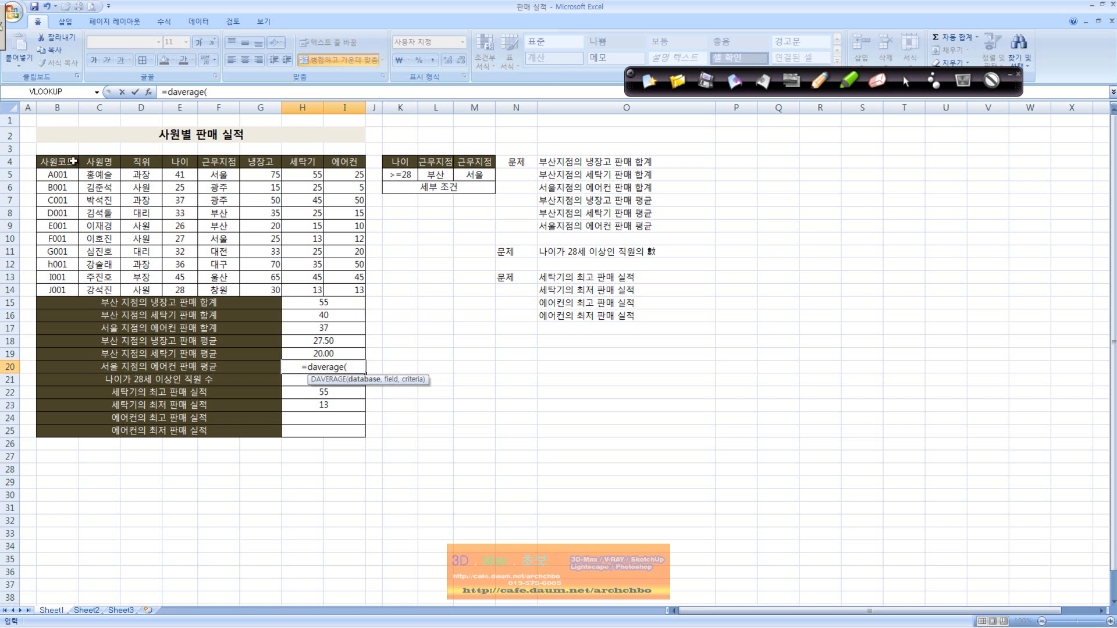
drag(58, 158, 345, 282)
text(,)
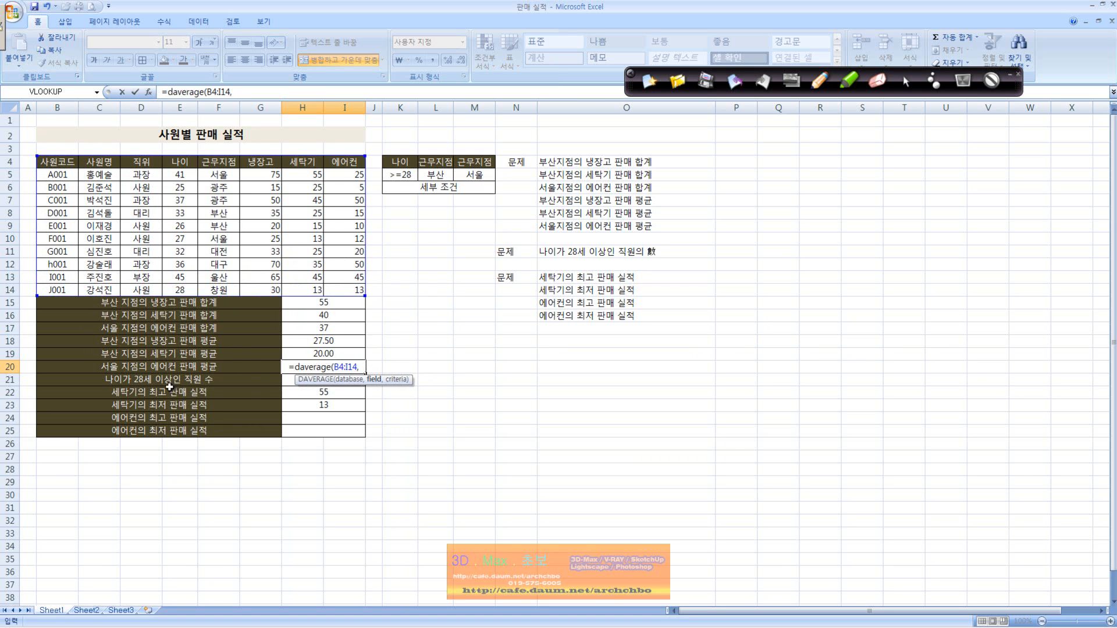
click(343, 166)
text(,)
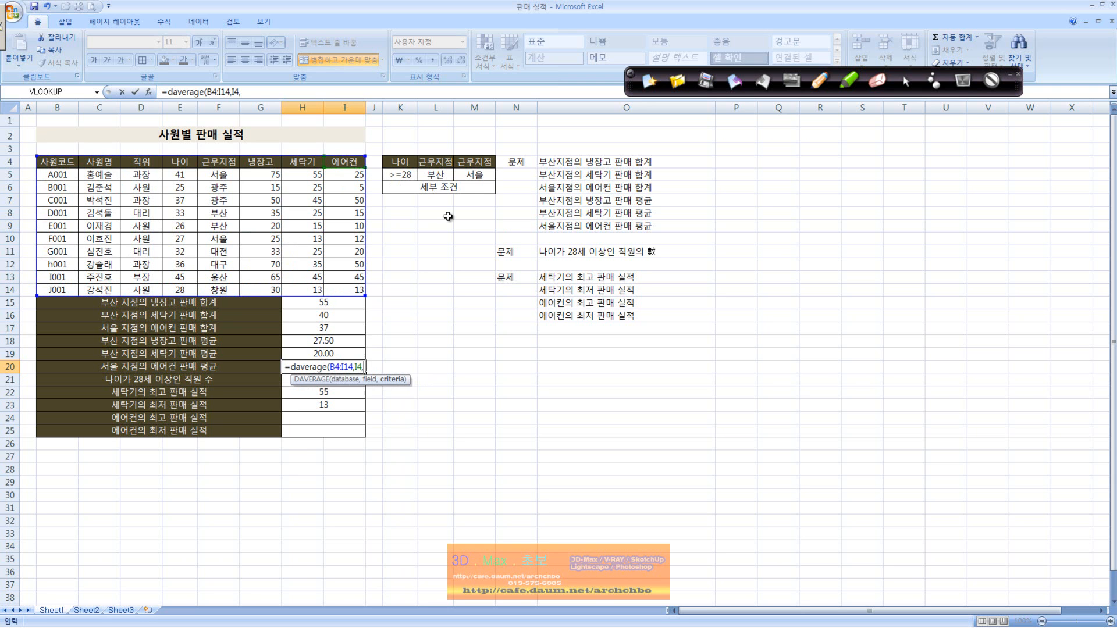
drag(477, 162, 482, 176)
key(Return)
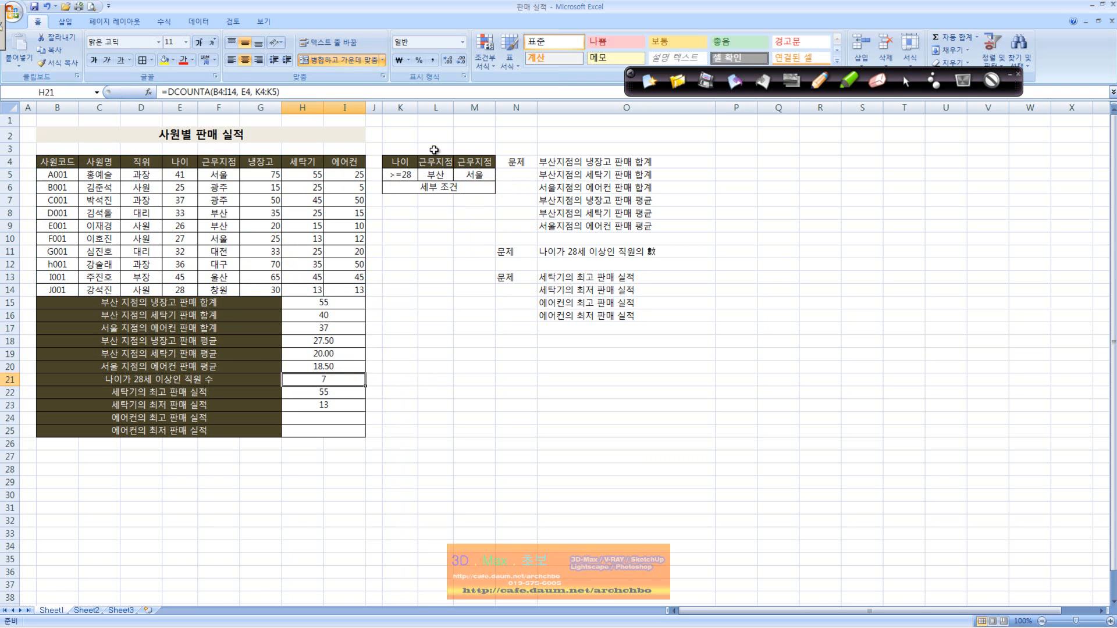
Handwrite the on-screen note 수 => Count, CountA, CountIF in the blank area and underline the labels around row 22.
click(191, 383)
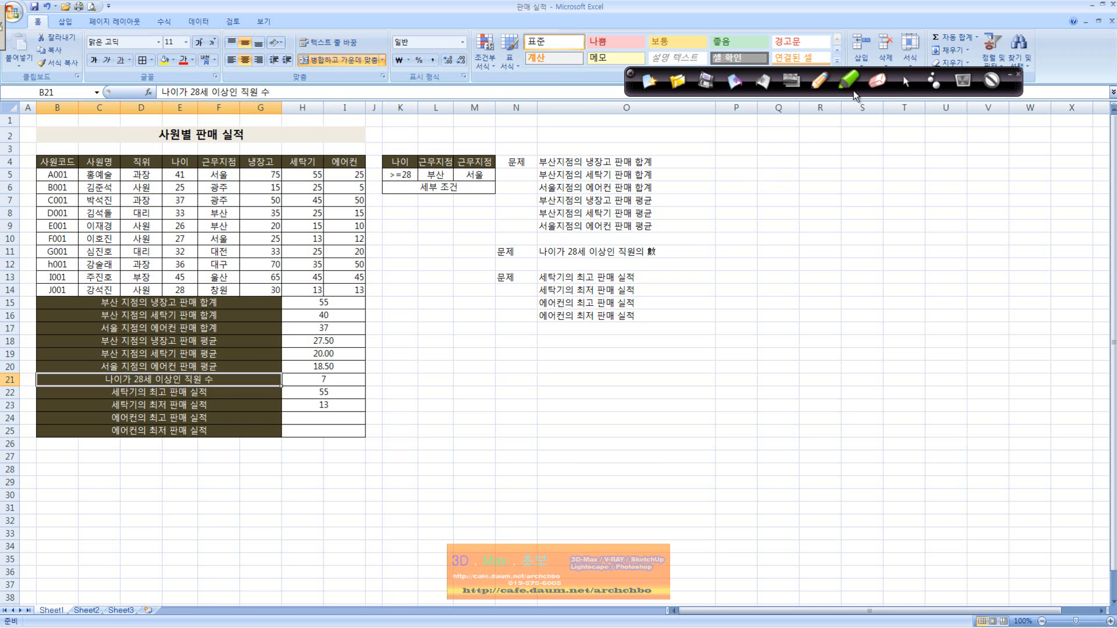
drag(792, 164, 773, 174)
drag(787, 167, 800, 172)
mouse_move(763, 179)
mouse_down()
mouse_move(798, 175)
mouse_move(777, 203)
mouse_move(819, 170)
mouse_move(816, 192)
mouse_move(836, 191)
mouse_up()
drag(856, 176, 917, 208)
drag(905, 185, 944, 173)
mouse_move(841, 204)
mouse_down()
mouse_move(916, 244)
mouse_move(944, 232)
mouse_up()
mouse_move(820, 246)
mouse_down()
mouse_move(885, 260)
mouse_move(884, 279)
mouse_move(912, 277)
mouse_up()
mouse_move(948, 262)
mouse_down()
mouse_move(961, 247)
mouse_move(920, 302)
mouse_move(923, 282)
mouse_up()
click(958, 294)
drag(116, 391, 222, 407)
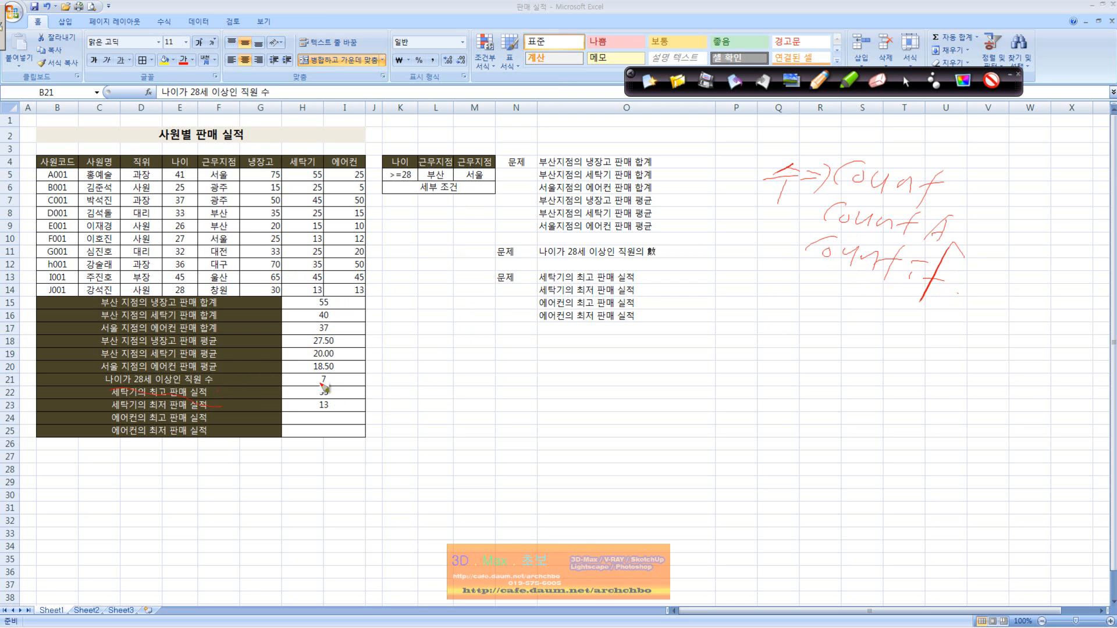
Circle the handwritten Count and link it to a second note reading 숫자, 텍스트, 논리값 below.
mouse_move(980, 194)
mouse_down()
mouse_move(974, 230)
mouse_move(959, 233)
mouse_up()
mouse_move(846, 181)
mouse_down()
mouse_move(937, 217)
mouse_move(956, 168)
mouse_move(876, 119)
mouse_move(710, 385)
mouse_move(740, 375)
mouse_move(742, 403)
mouse_move(752, 391)
mouse_move(805, 387)
mouse_move(855, 415)
mouse_move(885, 401)
mouse_move(899, 416)
mouse_move(926, 393)
mouse_up()
drag(914, 404, 940, 404)
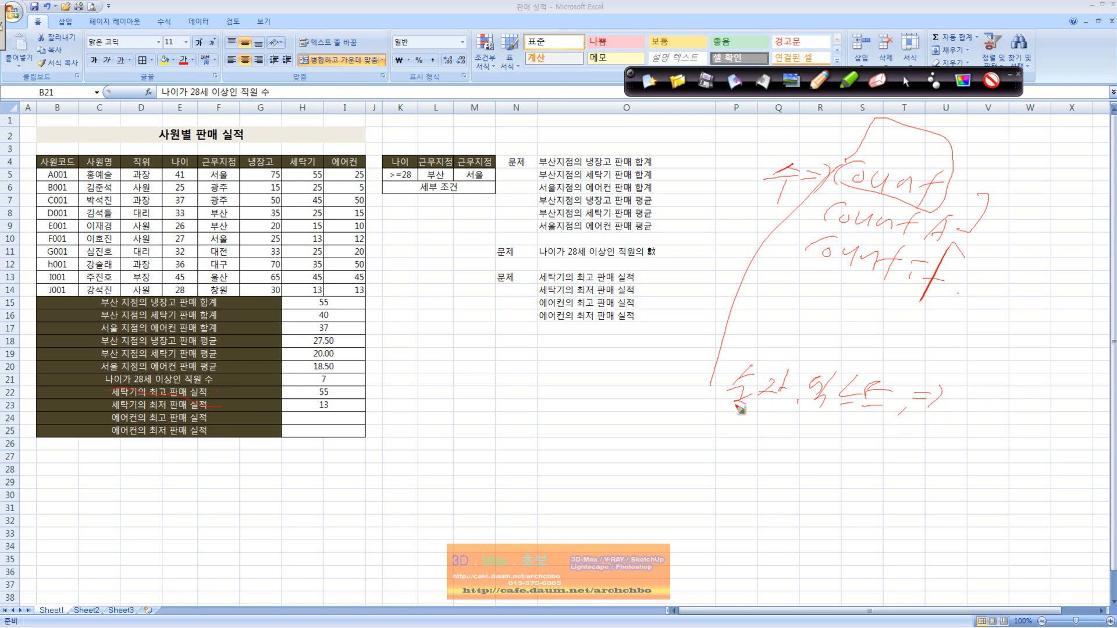
mouse_move(729, 422)
mouse_down()
mouse_move(748, 441)
mouse_move(783, 435)
mouse_move(814, 463)
mouse_move(811, 453)
mouse_up()
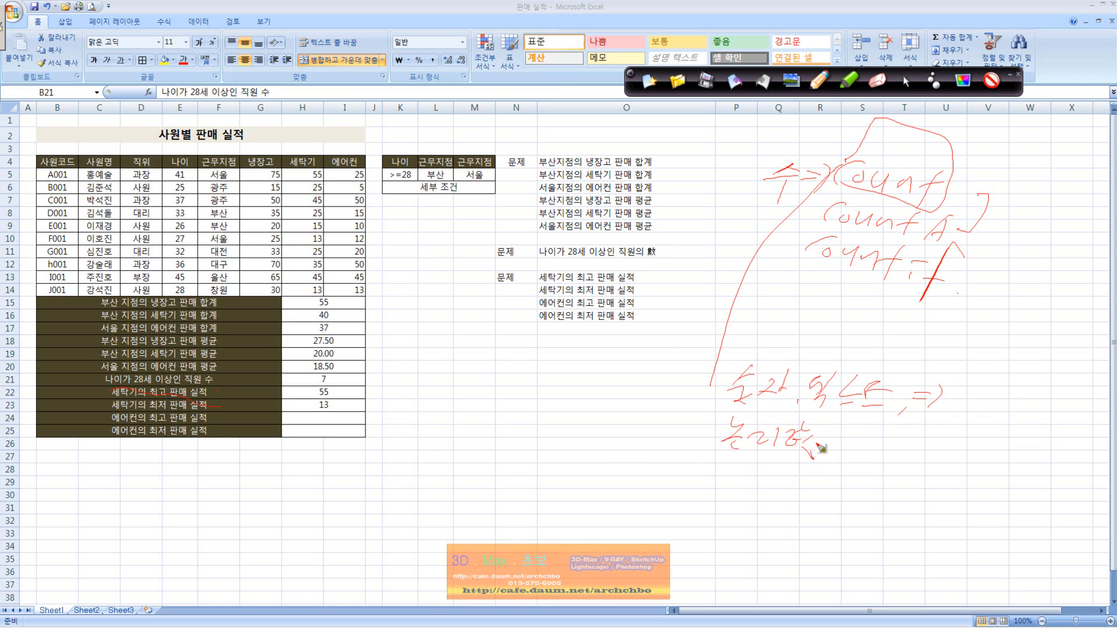
Mark the >=28 criterion in K5 and the handwritten CountA, and clear all pen markings from the screen.
drag(162, 385, 173, 389)
mouse_move(428, 175)
mouse_down()
mouse_move(387, 167)
mouse_move(414, 175)
mouse_move(403, 189)
mouse_up()
mouse_move(821, 216)
mouse_down()
mouse_move(951, 256)
mouse_move(977, 217)
mouse_move(829, 193)
mouse_up()
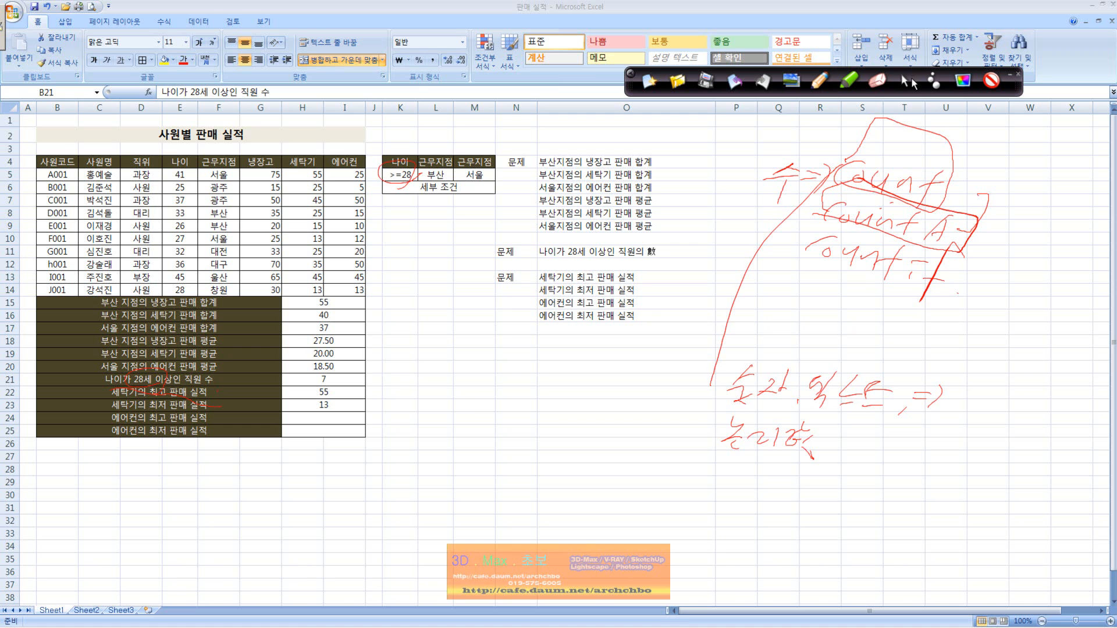
click(649, 82)
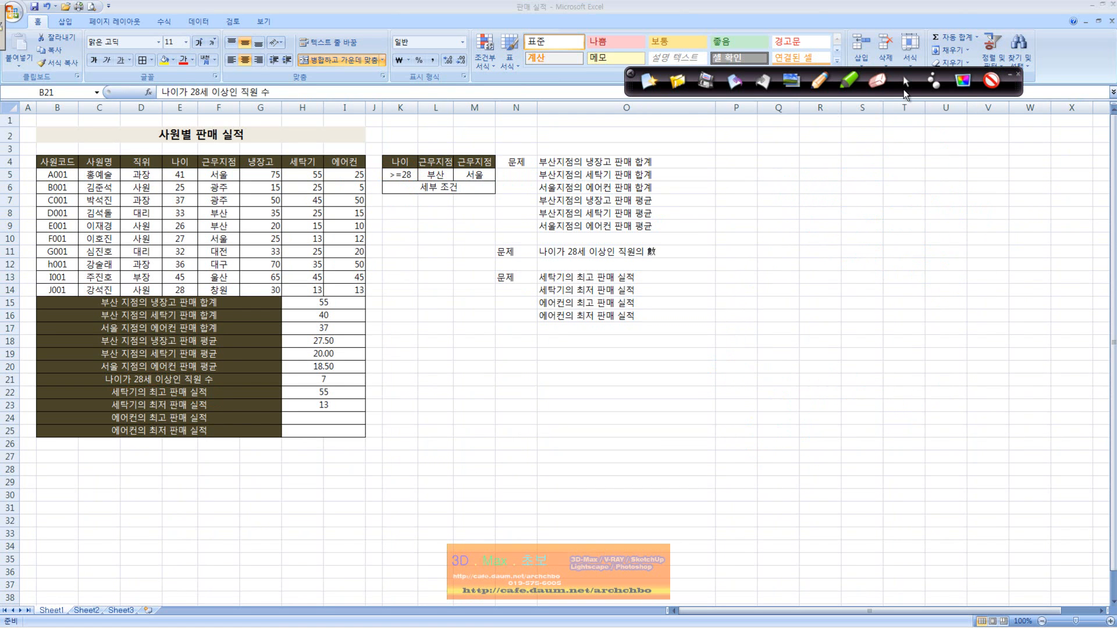
Inspect the formulas behind the employee count in H21 and the highest washing machine sales in H22.
click(341, 384)
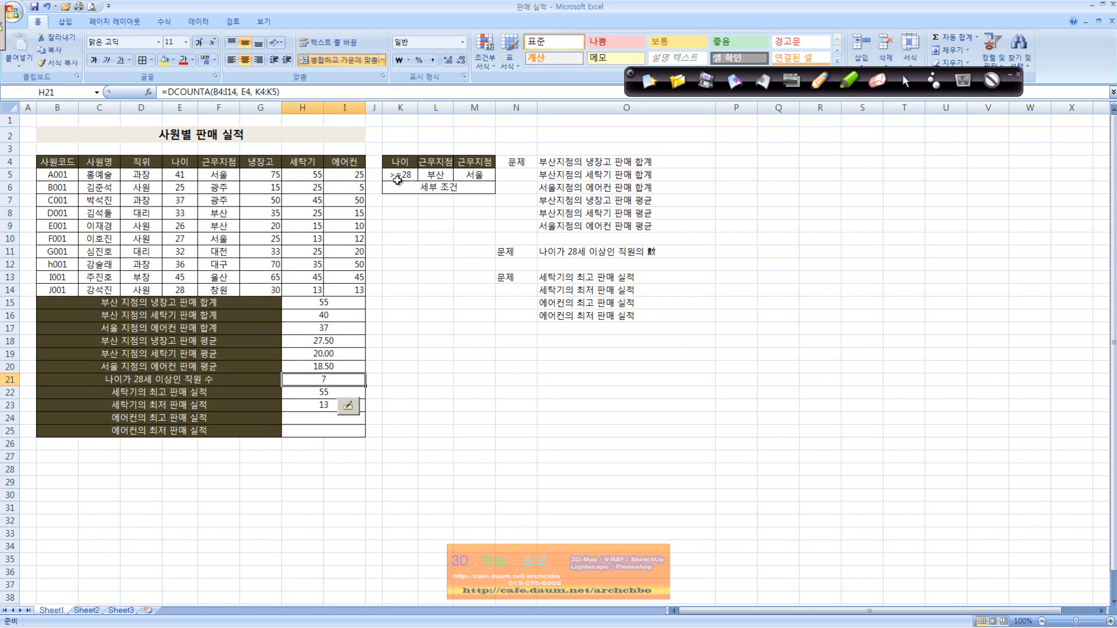
click(326, 392)
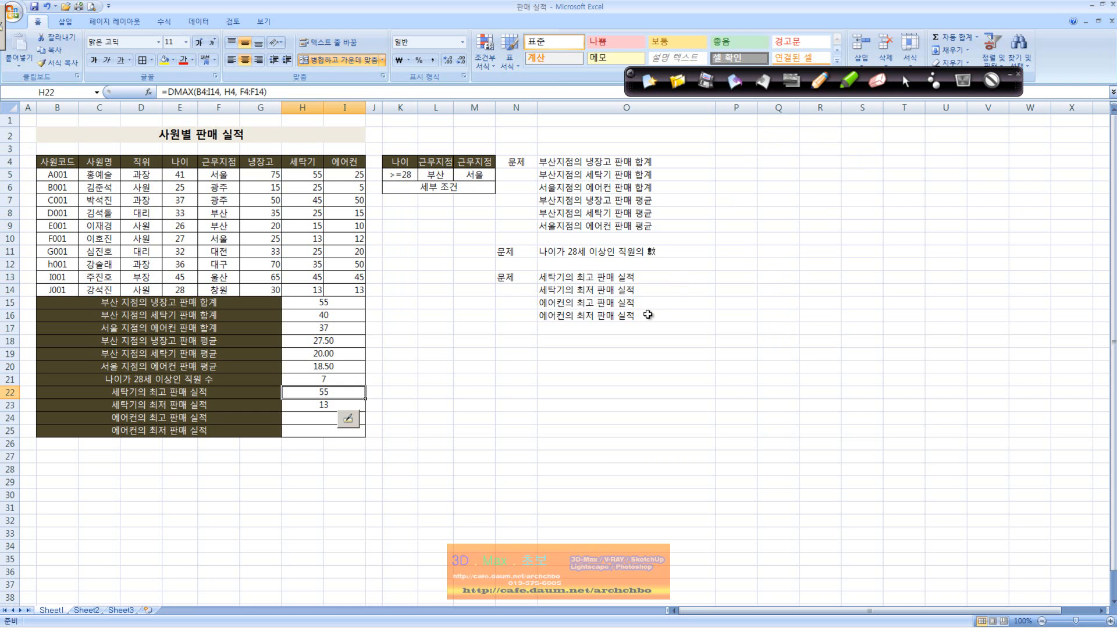
Enter a MAX formula for the refrigerator sales range G5:G14 in cell O25.
click(561, 431)
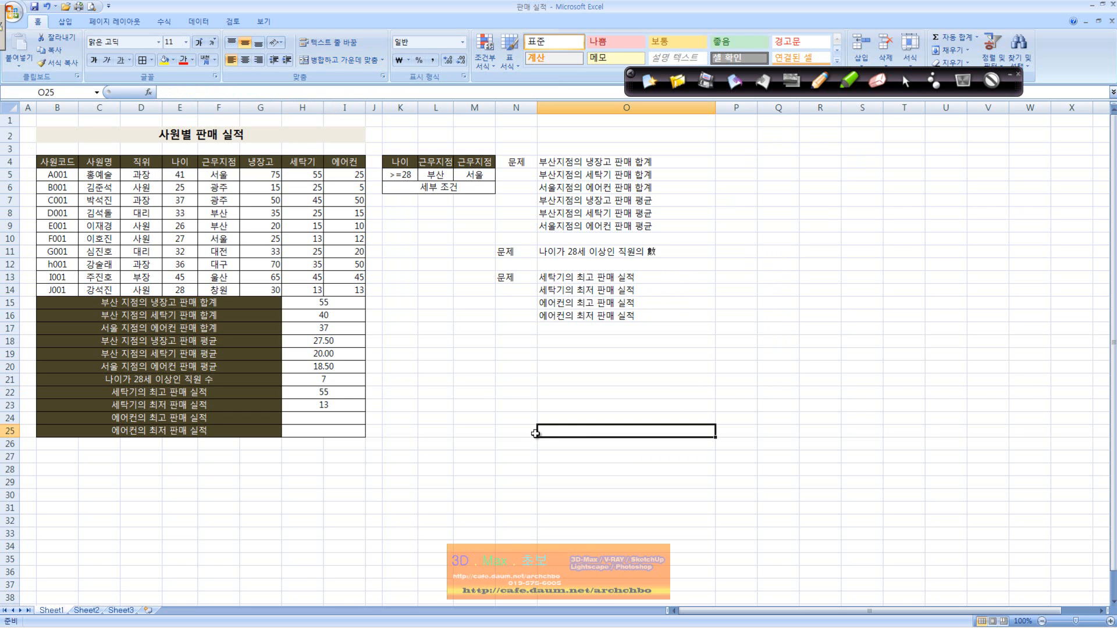
text(=max)
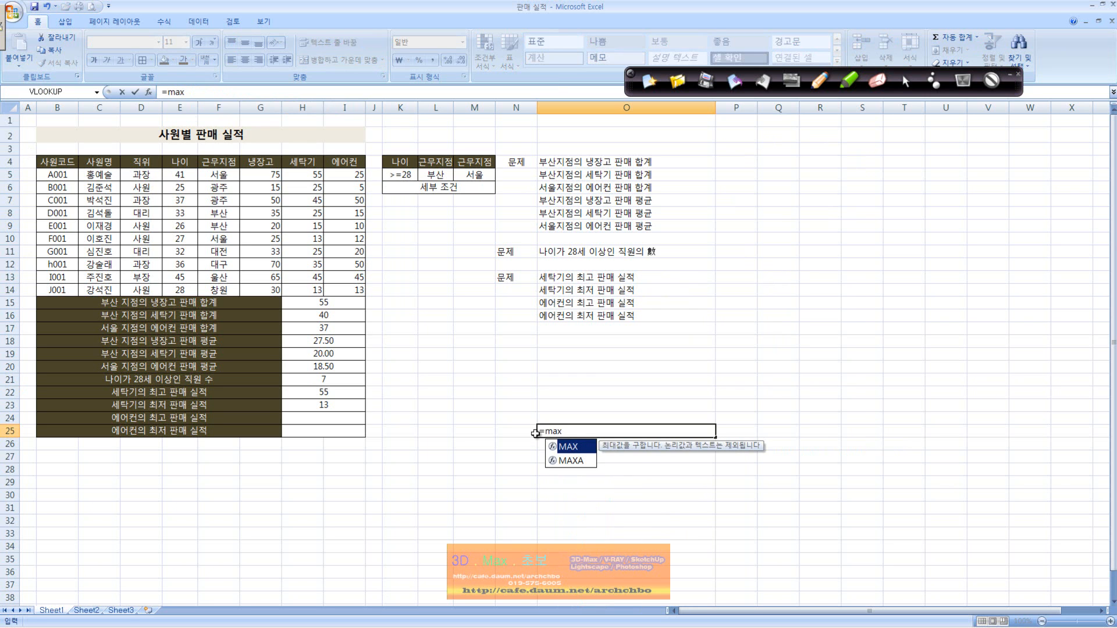
text(()
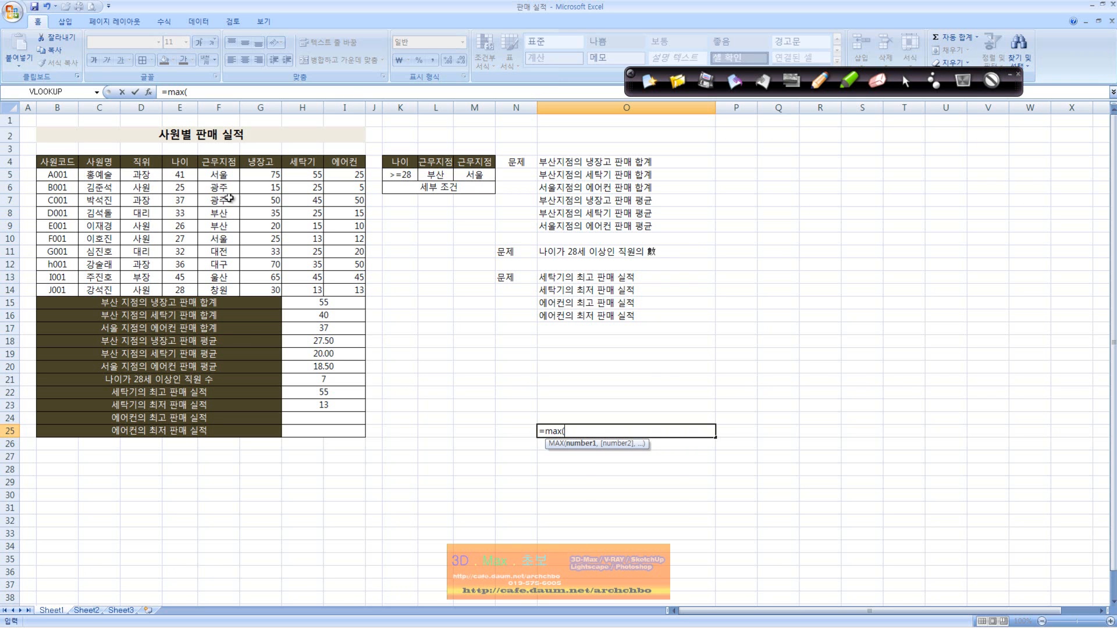
drag(277, 175, 278, 290)
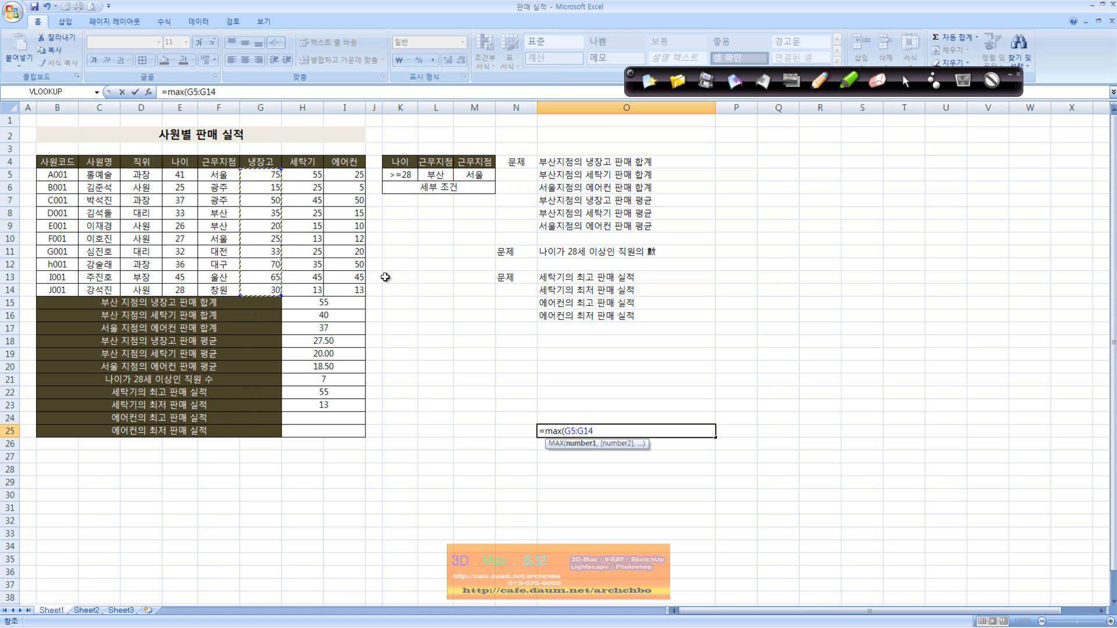
text())
key(Return)
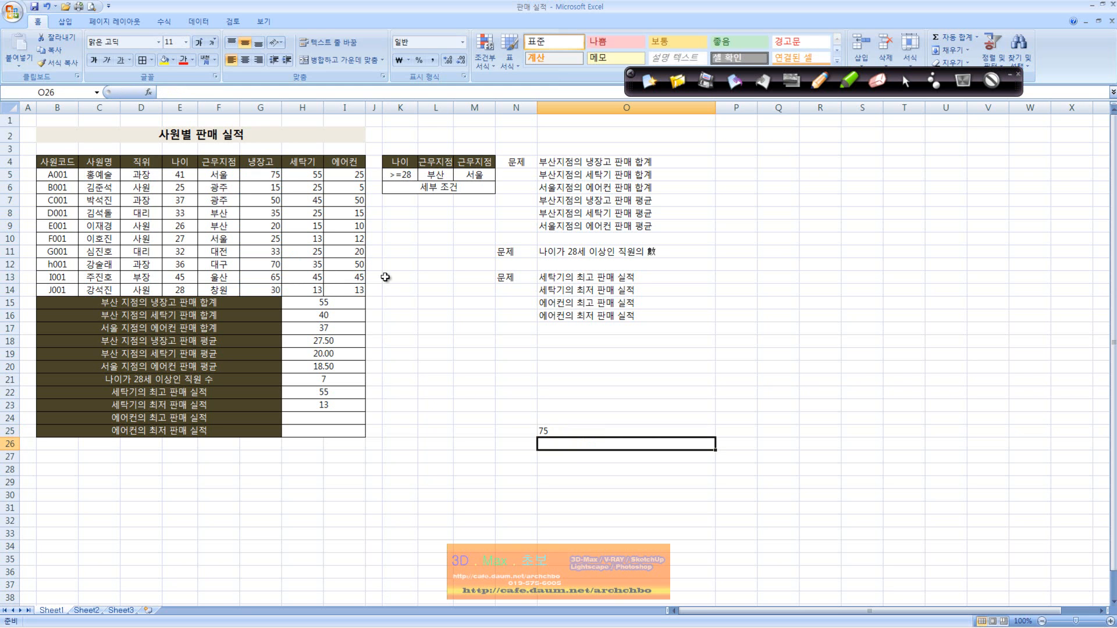
Enter a MIN formula for the refrigerator sales range G5:G14 in cell O26.
text(=min()
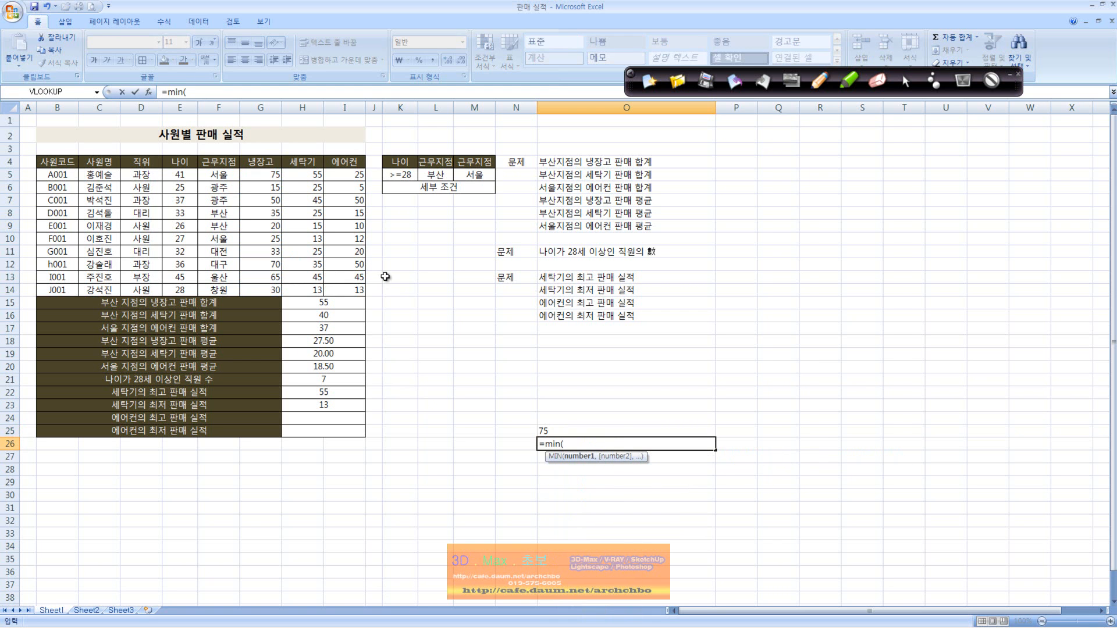
drag(260, 175, 275, 291)
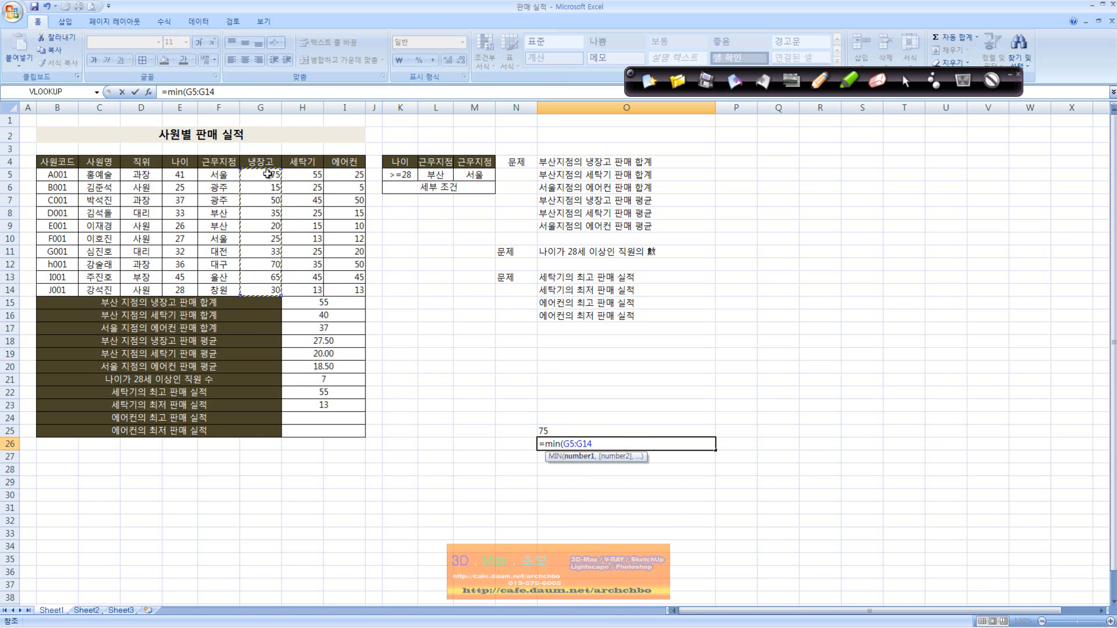
text())
key(Return)
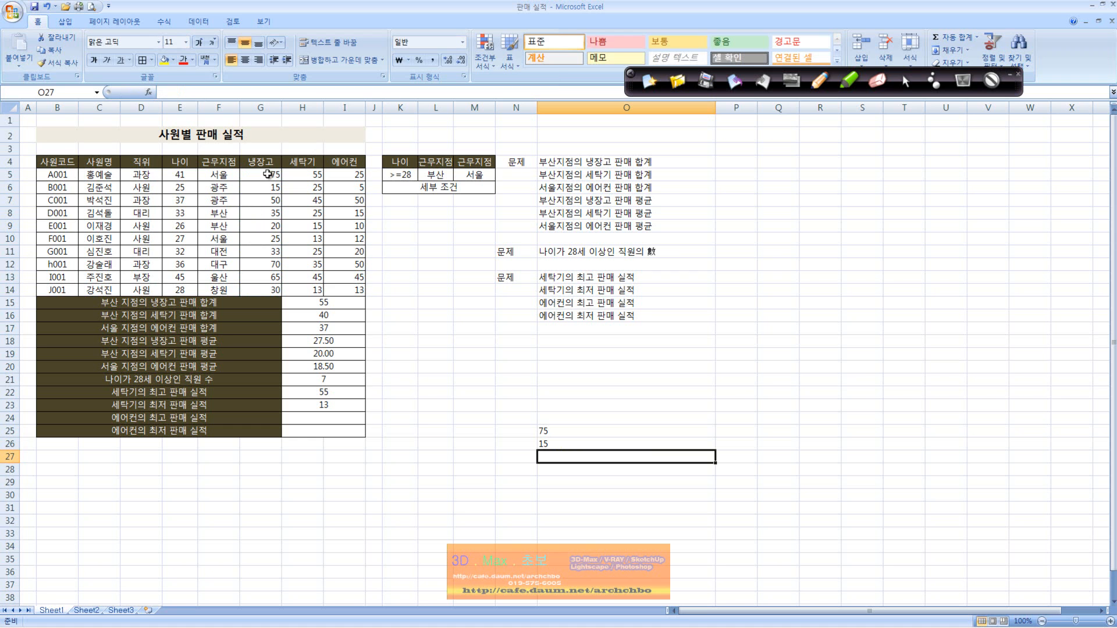
Enter a DMAX formula in O27 with database B4:I14, washing machine field H4 and job title criteria D4:D14.
click(215, 396)
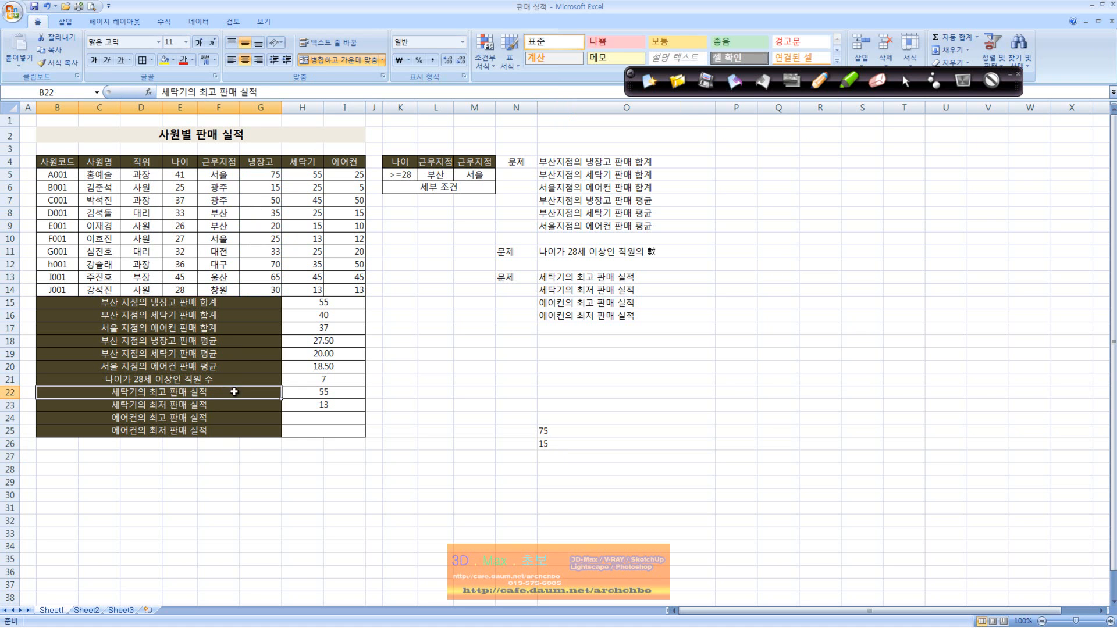
click(296, 393)
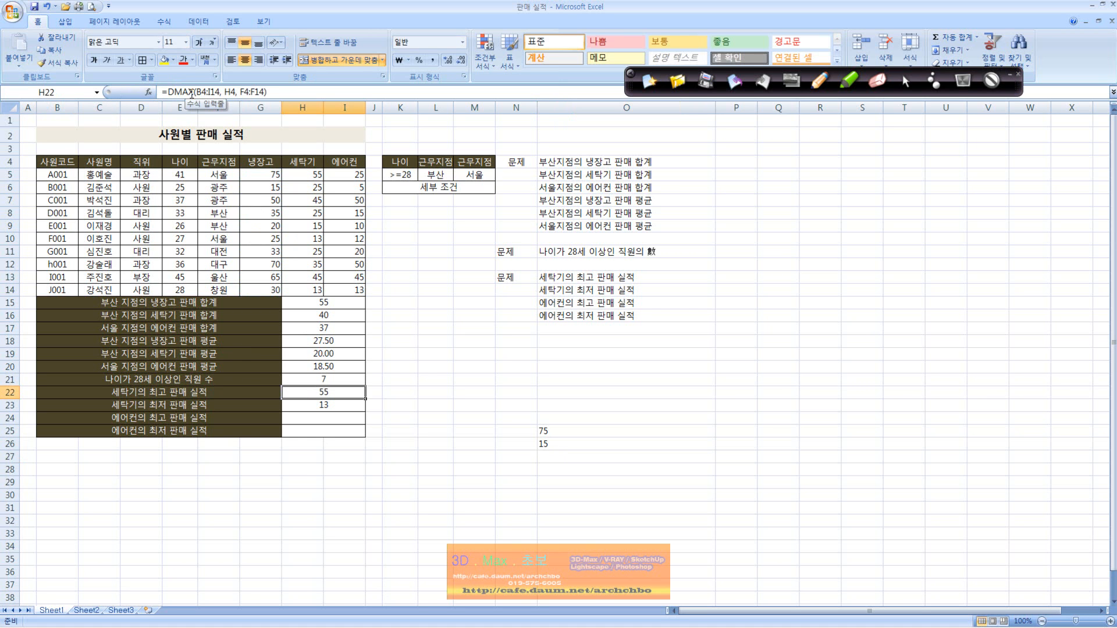
click(573, 455)
text(=)
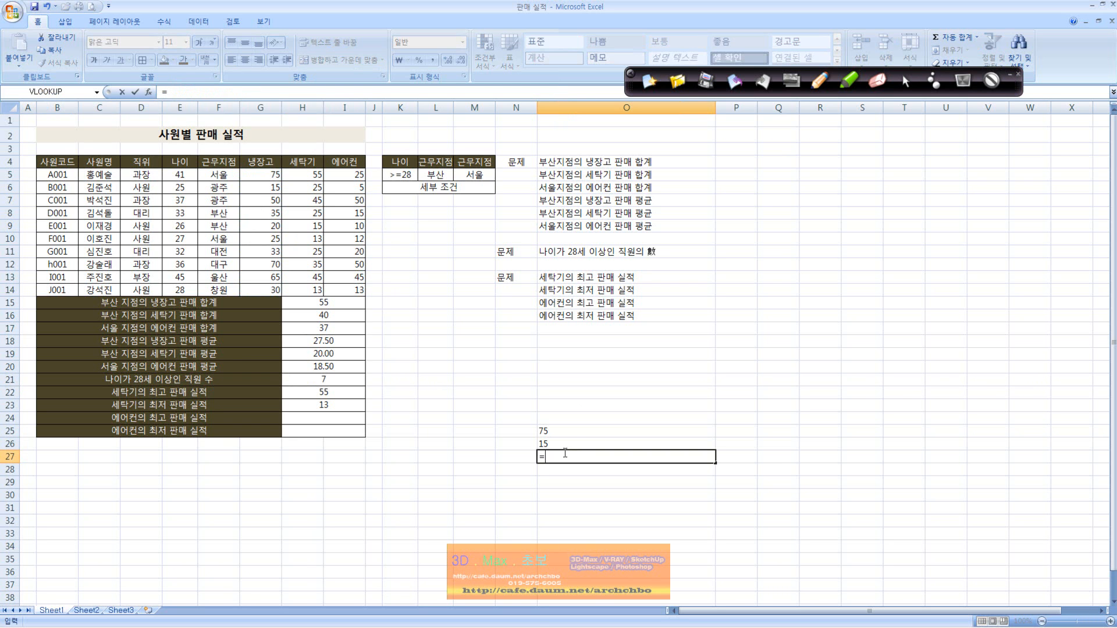
text(dmax()
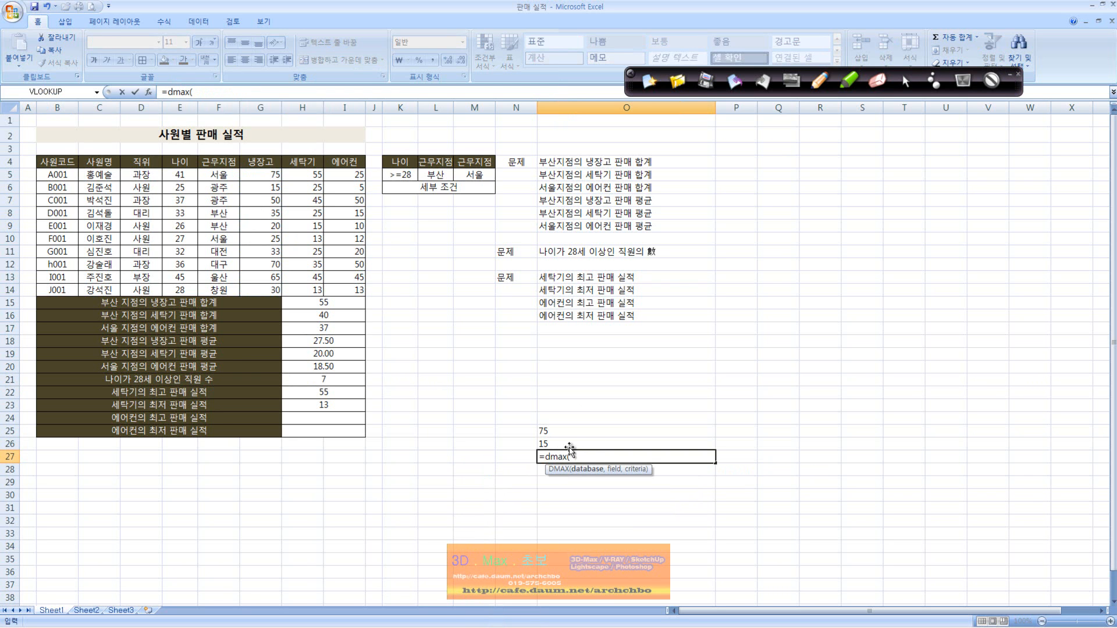
drag(65, 174, 362, 290)
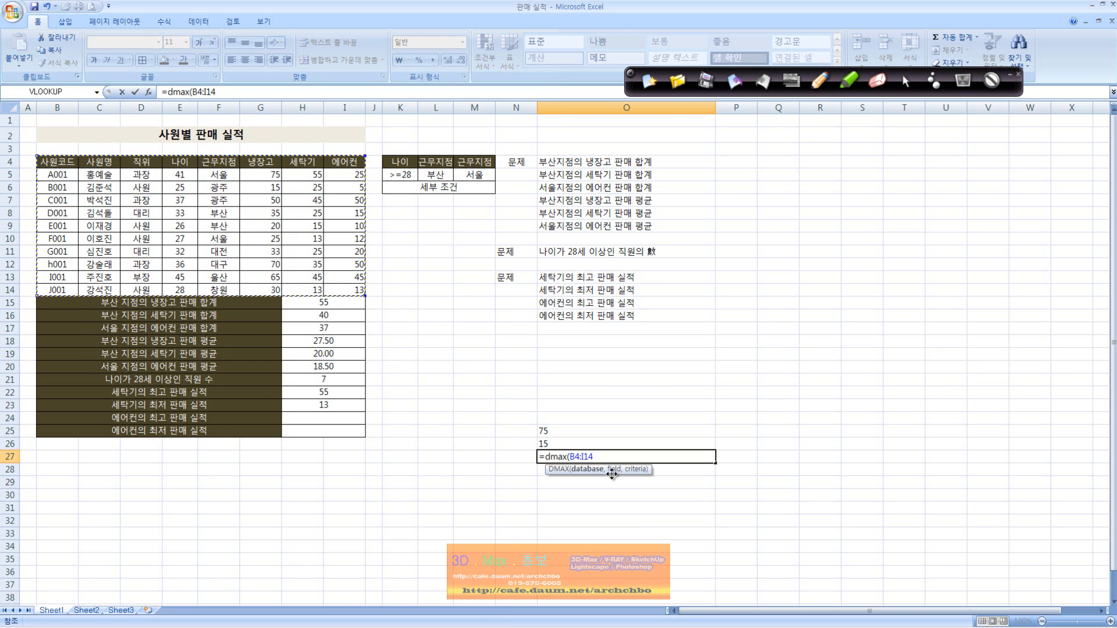
text(,)
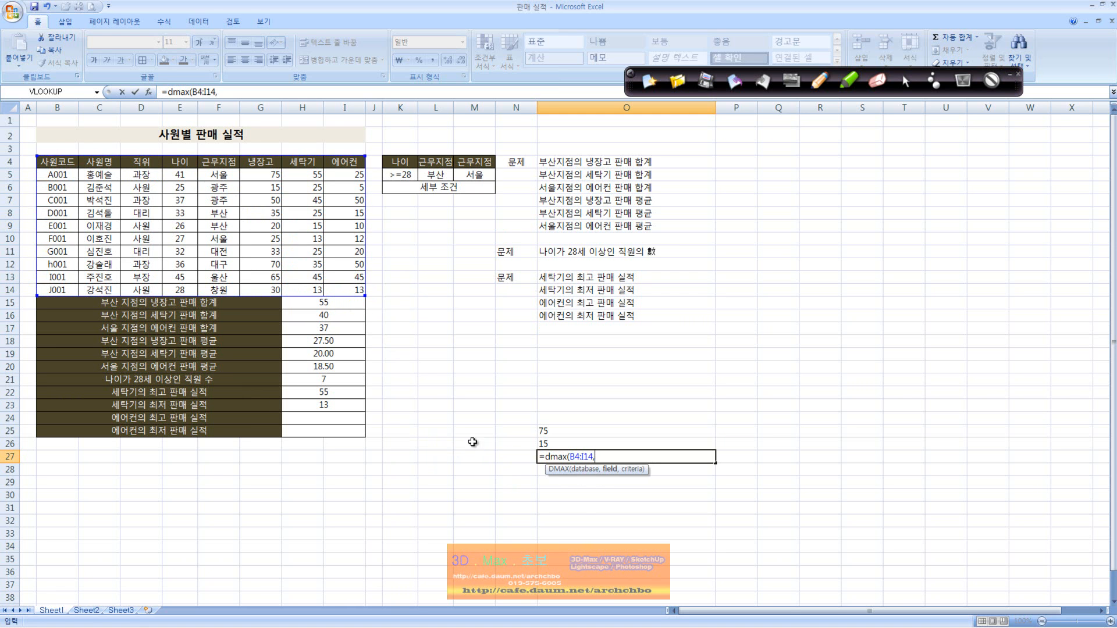
click(314, 163)
text(,)
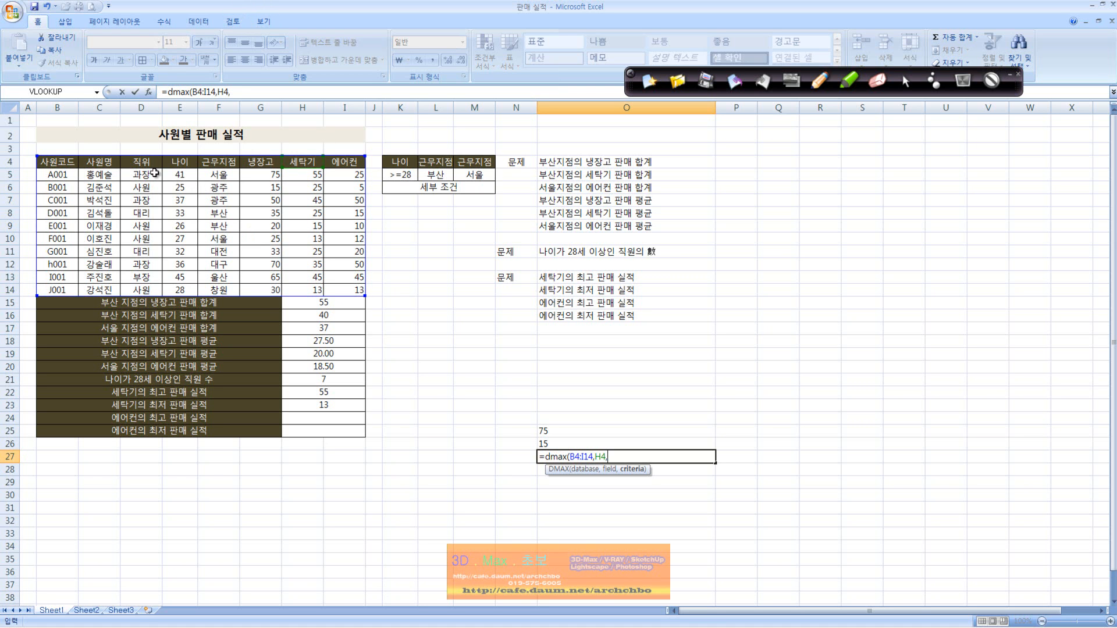
drag(153, 161, 149, 290)
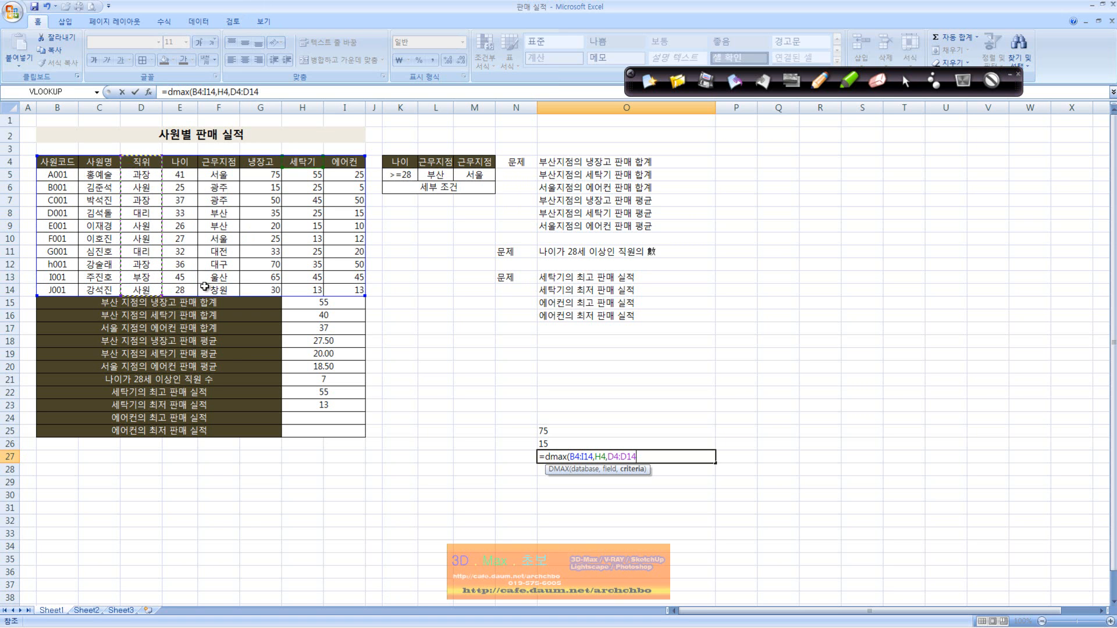
key(Return)
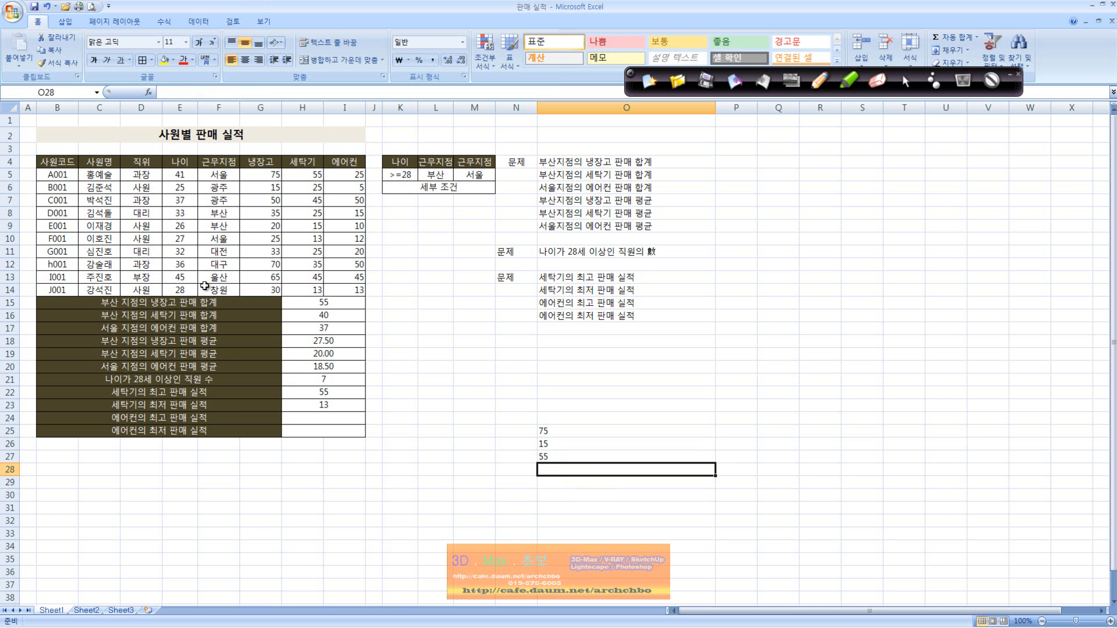
Replace the criteria range in O27's DMAX formula with a different range from the sales table.
key(Up)
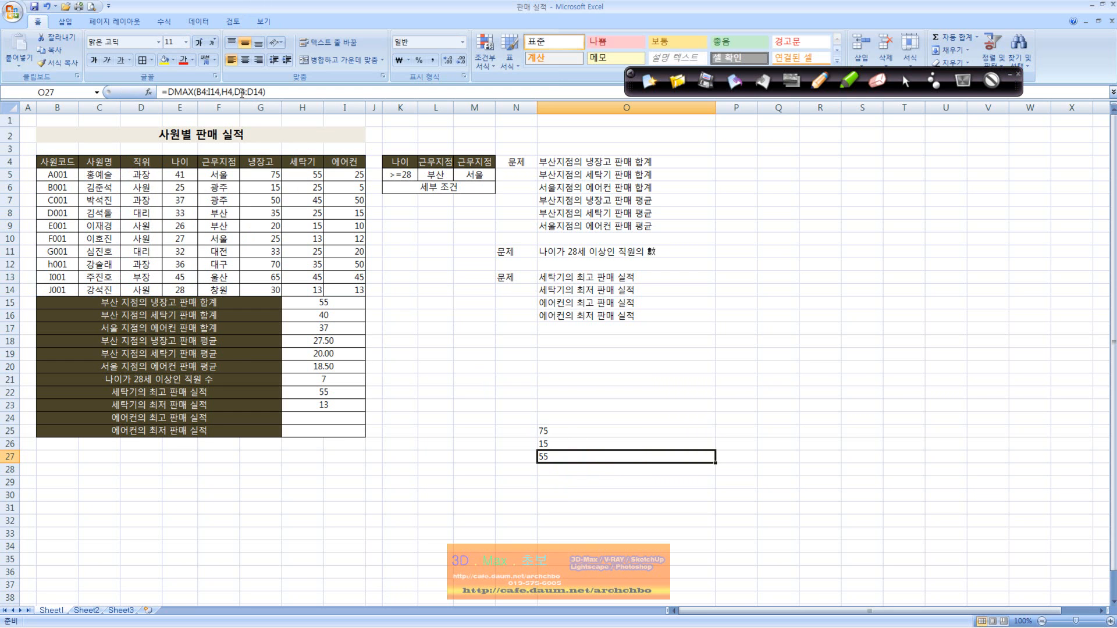
drag(235, 91, 255, 92)
drag(315, 163, 335, 286)
key(ctrl+Return)
click(335, 388)
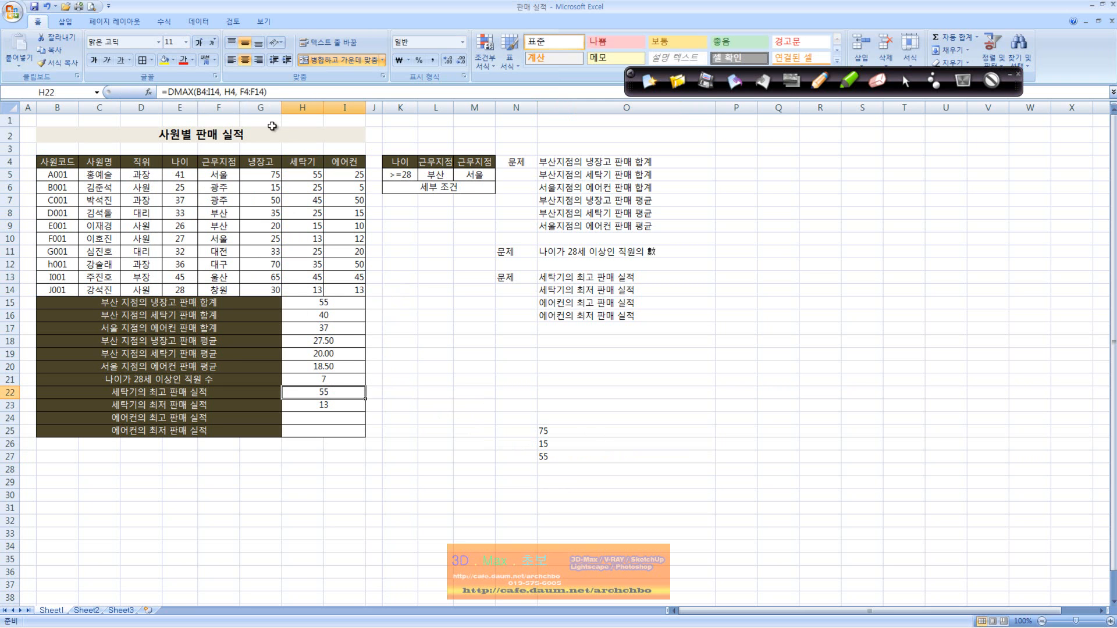
drag(238, 92, 265, 92)
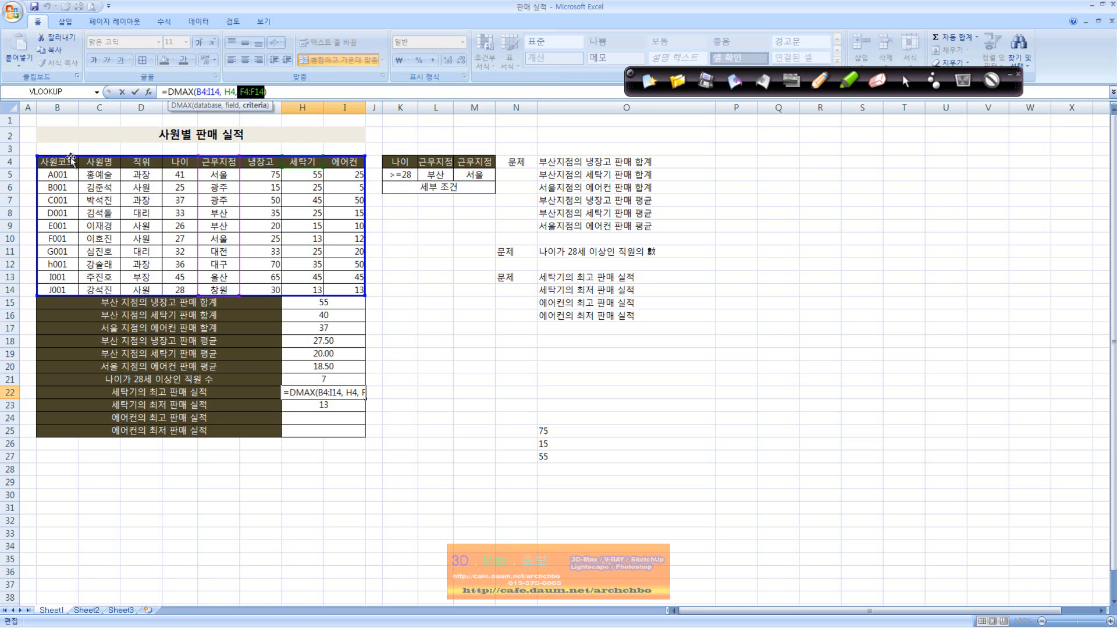
drag(71, 157, 105, 253)
key(Escape)
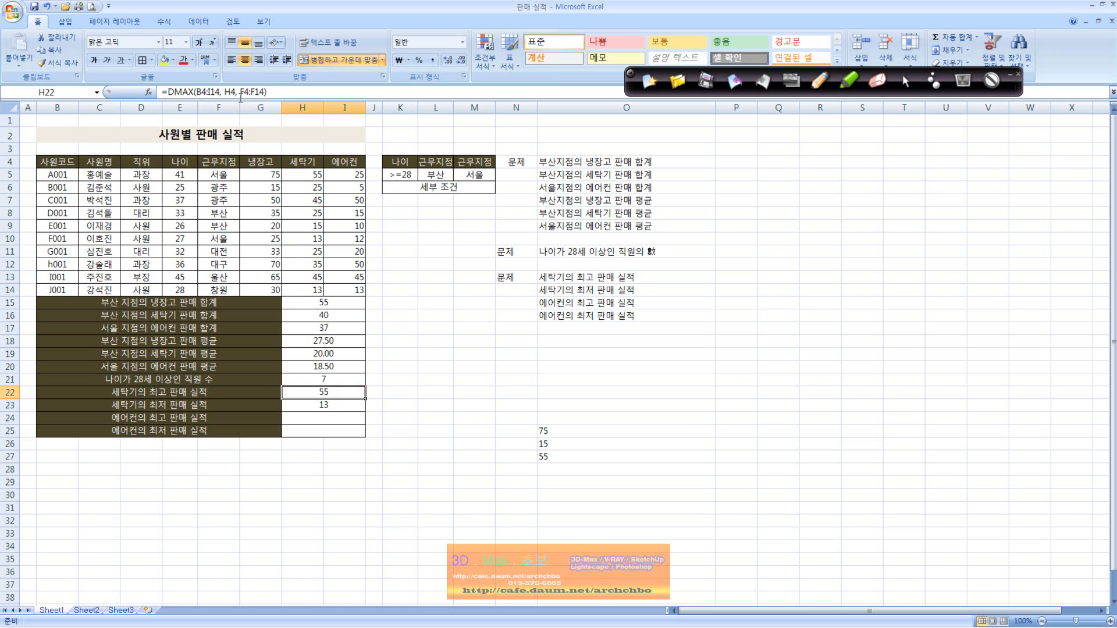
Replace the criteria range in H22's DMAX formula with the employee name column C4:C14, and check the formula in H23.
drag(241, 92, 256, 92)
drag(113, 162, 112, 291)
key(Return)
click(308, 390)
click(329, 403)
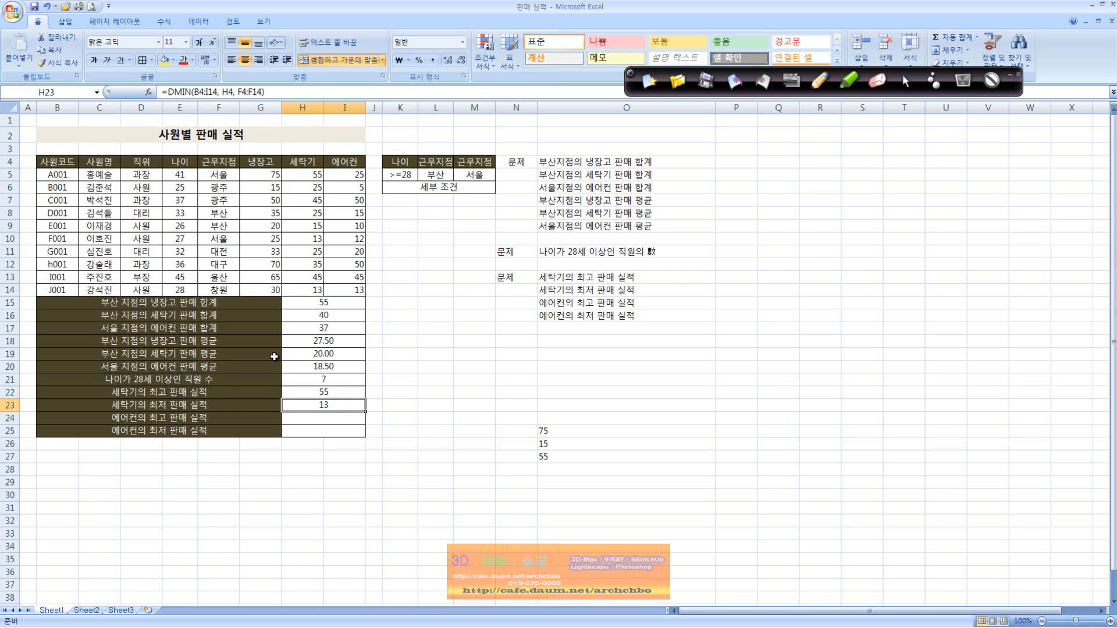
Enter the highest air conditioner sales formula in H24 as DMAX with database B4:I14, field I4 and criteria F4:F14.
click(342, 419)
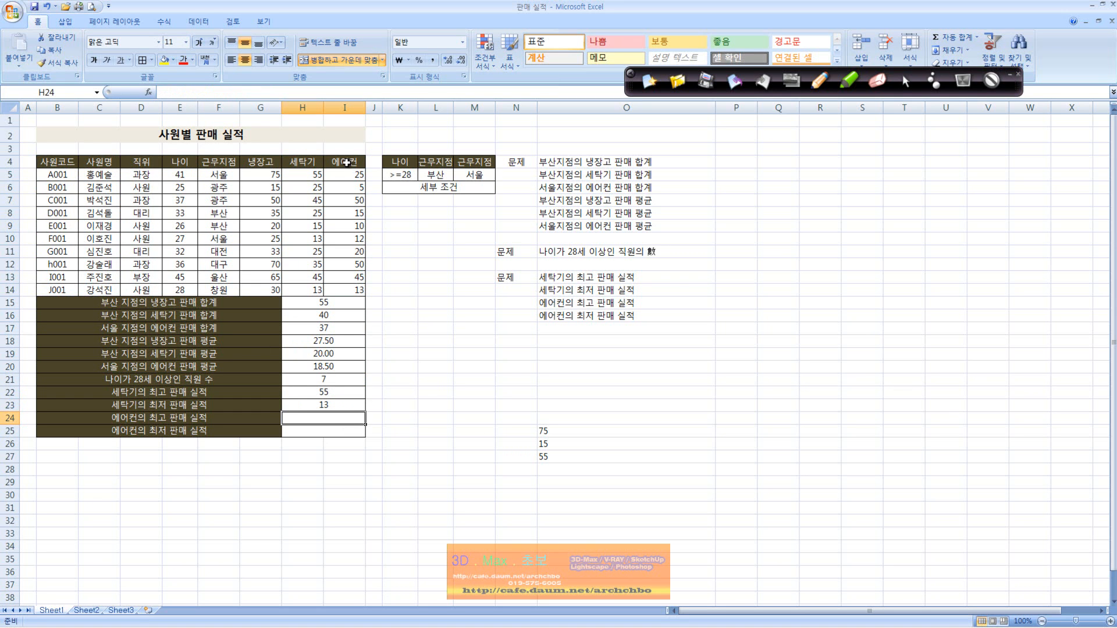
text(=-)
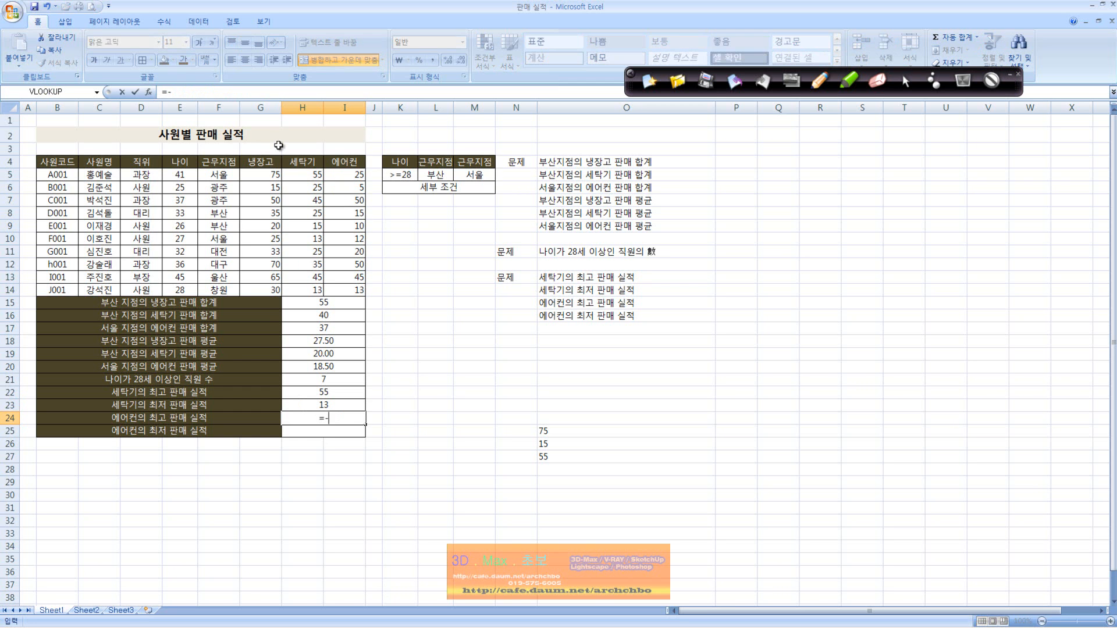
key(BackSpace)
text(d)
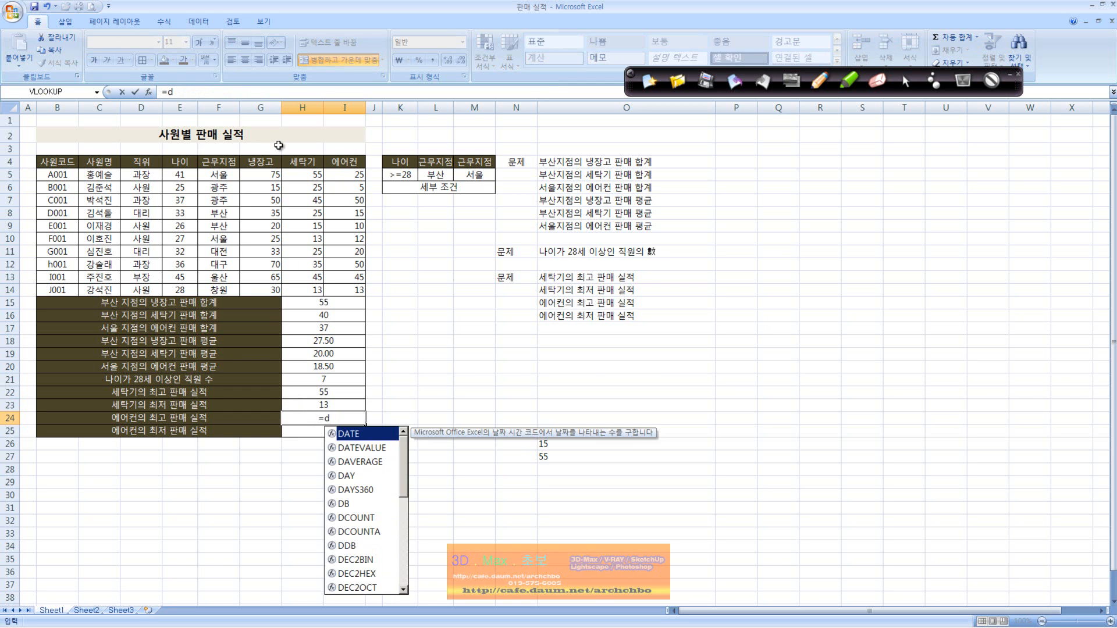
text(max()
drag(46, 163, 372, 284)
text(,)
click(345, 165)
text(,)
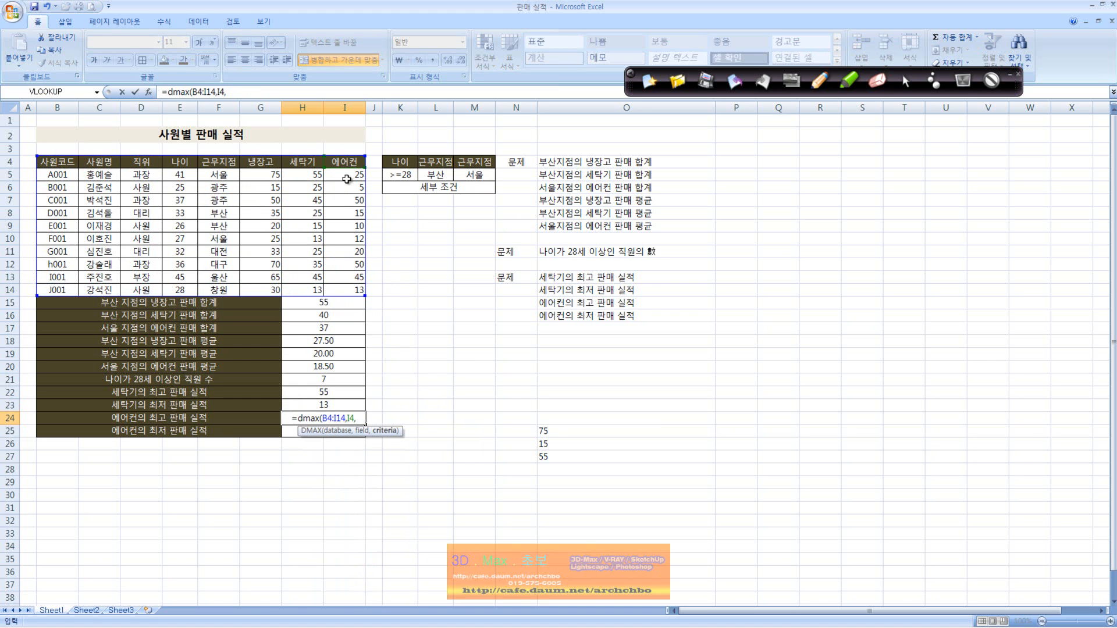
drag(227, 161, 236, 291)
text())
key(Return)
Enter the lowest air conditioner sales formula in H25 as DMIN with database B4:I14, field I4 and criteria C4:C14.
text(=dmin()
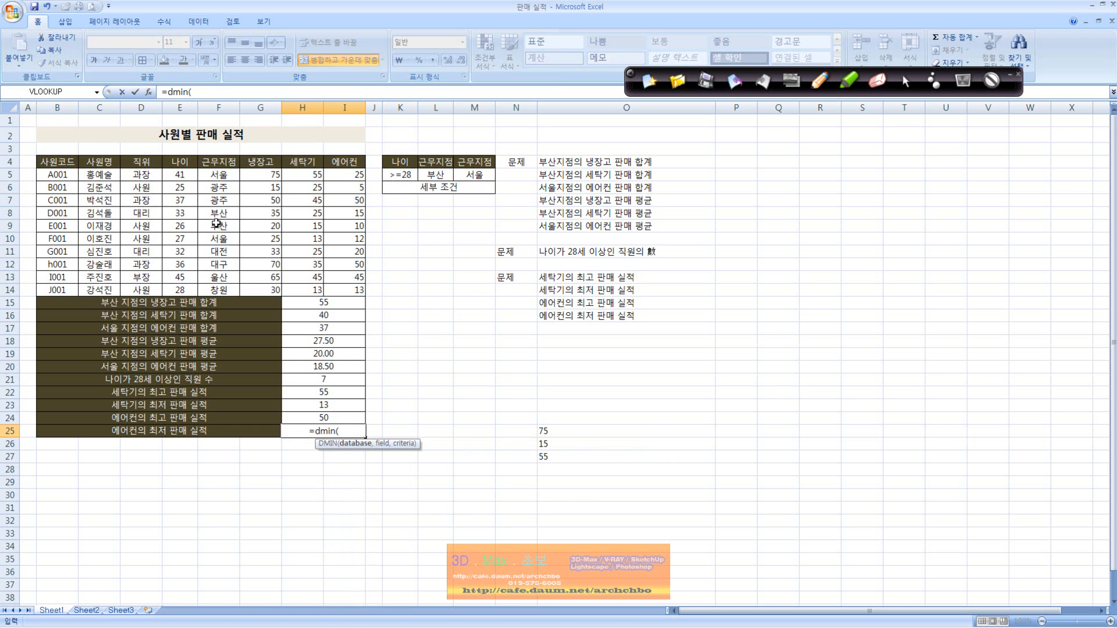
drag(58, 162, 346, 285)
text(,)
click(351, 166)
text(,)
drag(106, 162, 111, 282)
text())
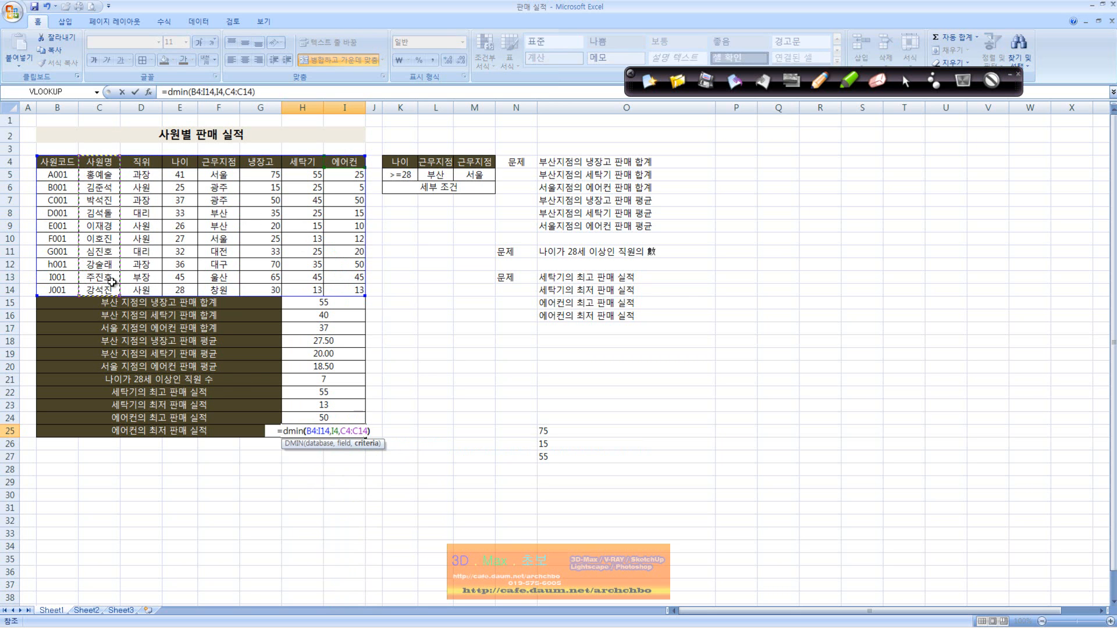
key(Return)
Clear the scratch MAX, MIN and DMAX results from the range M23:O30.
drag(466, 404, 602, 496)
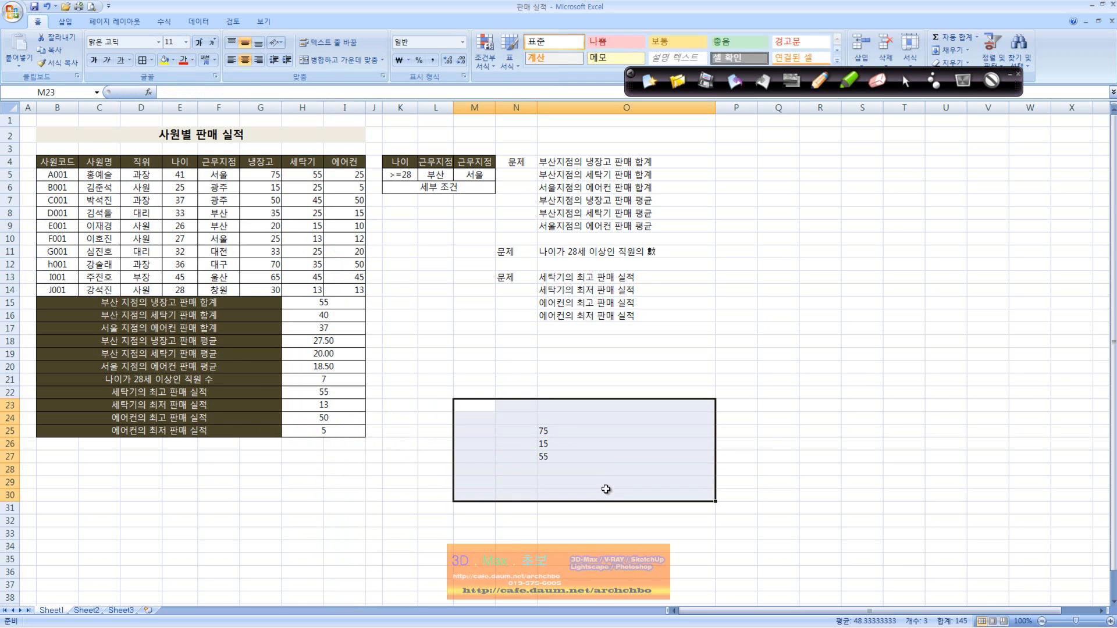
key(Delete)
click(649, 410)
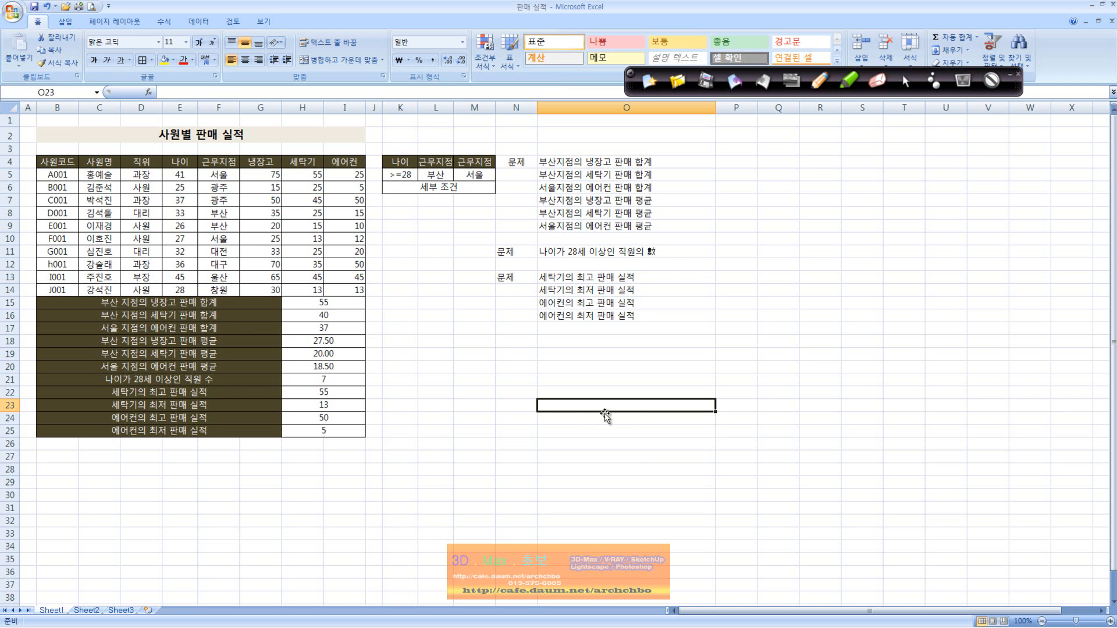
click(436, 506)
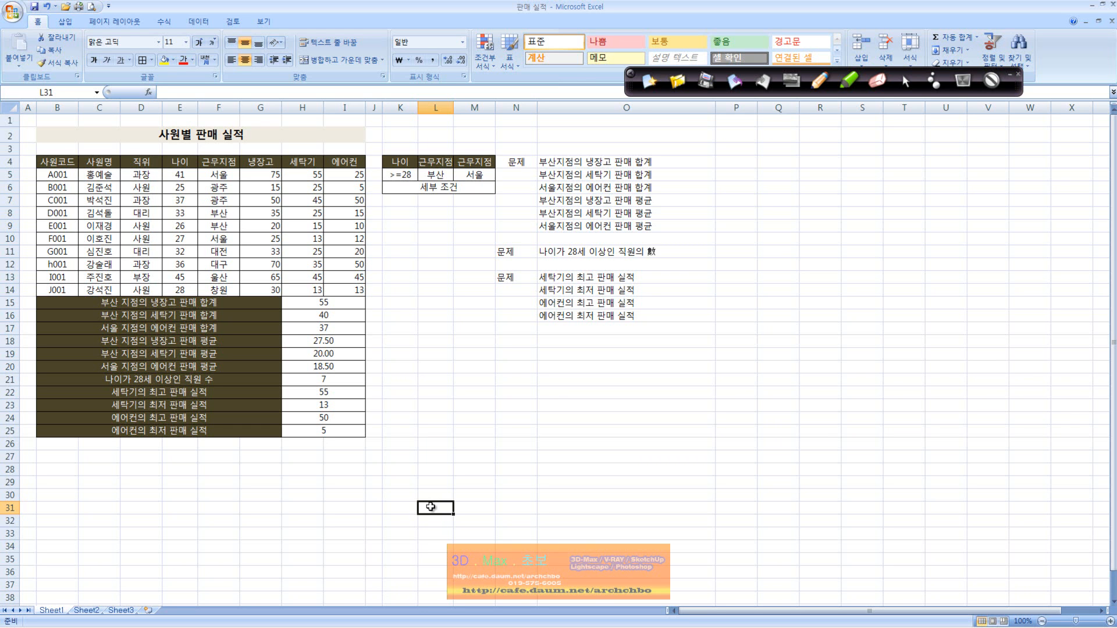
click(433, 416)
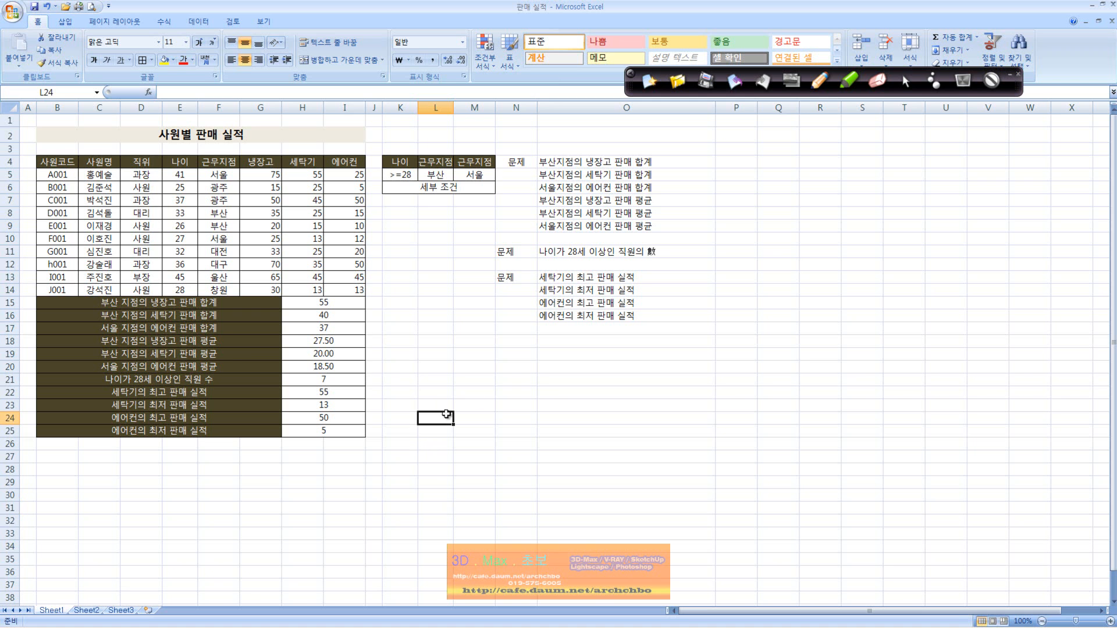
Center the 문제 labels throughout column N horizontally.
click(516, 107)
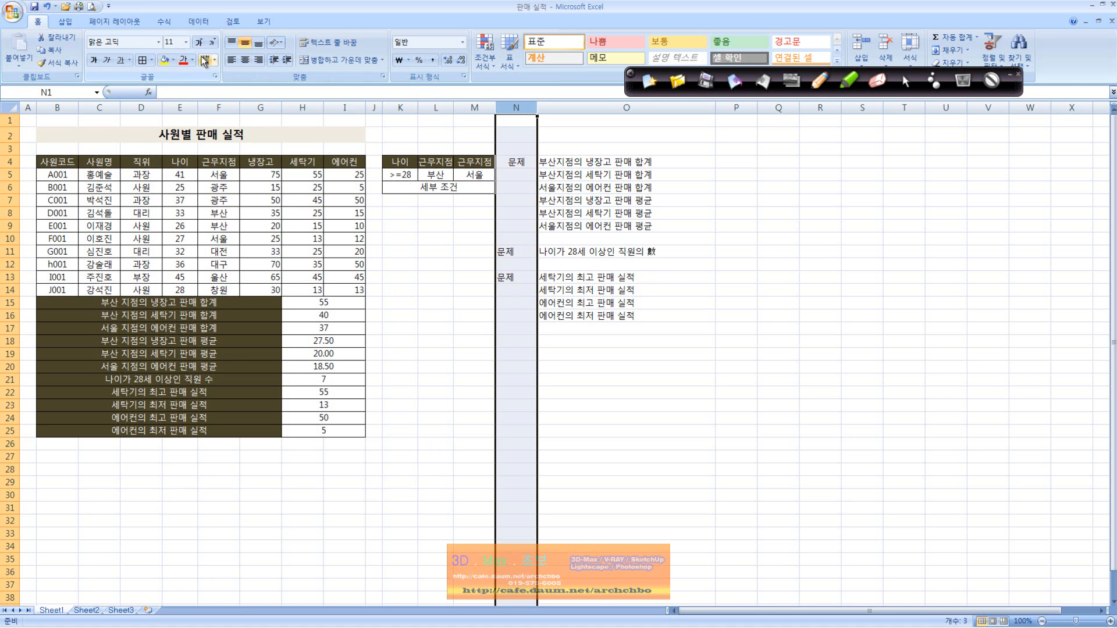
click(244, 60)
click(483, 220)
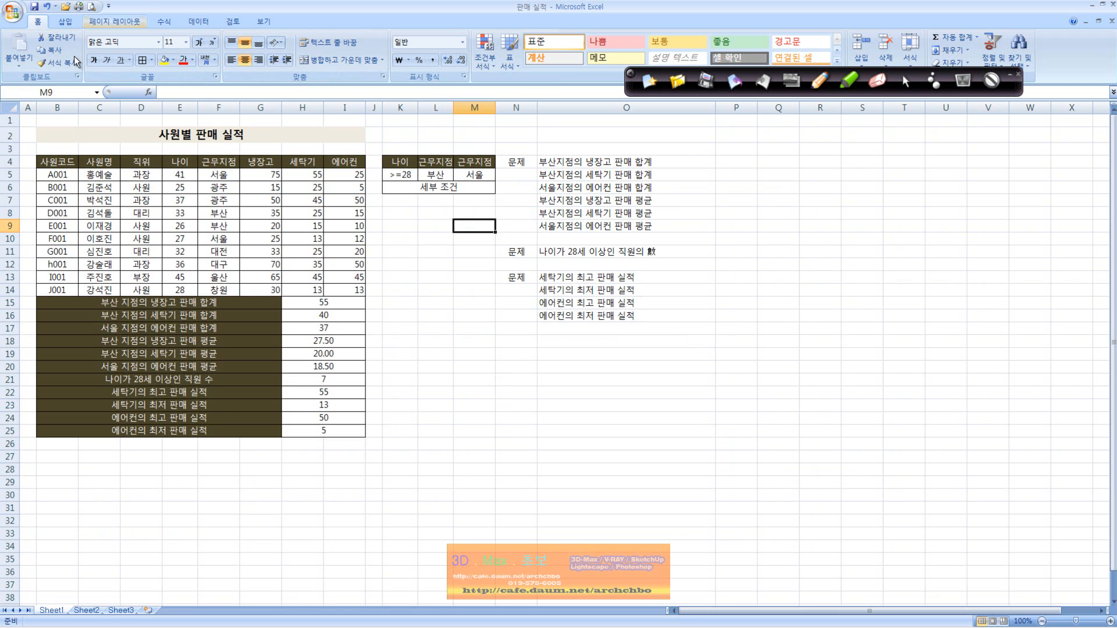
mouse_move(449, 622)
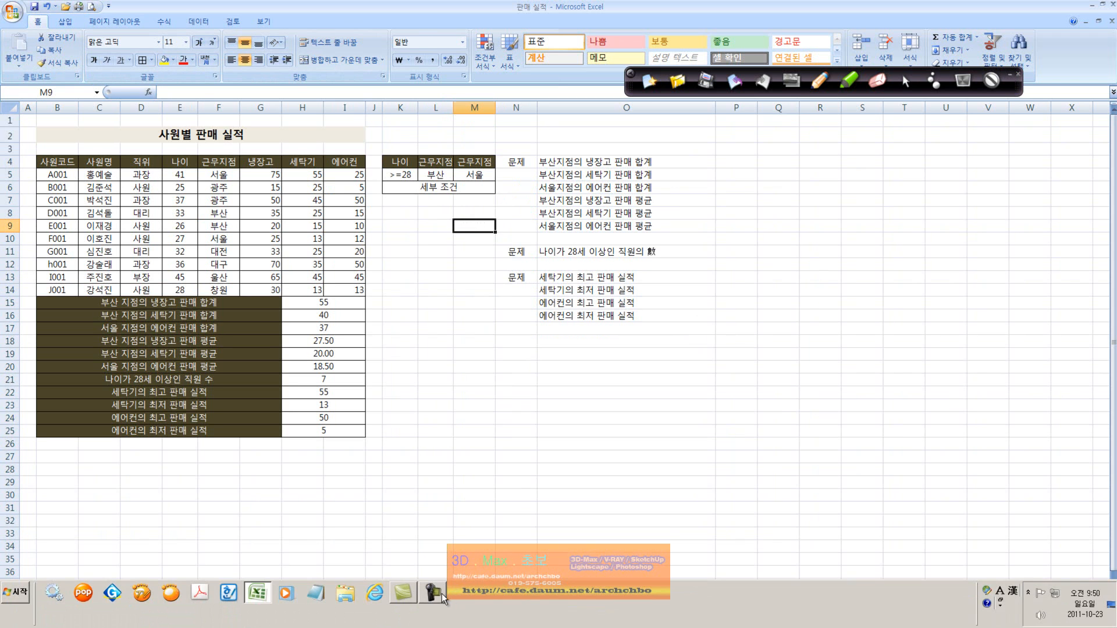
click(445, 593)
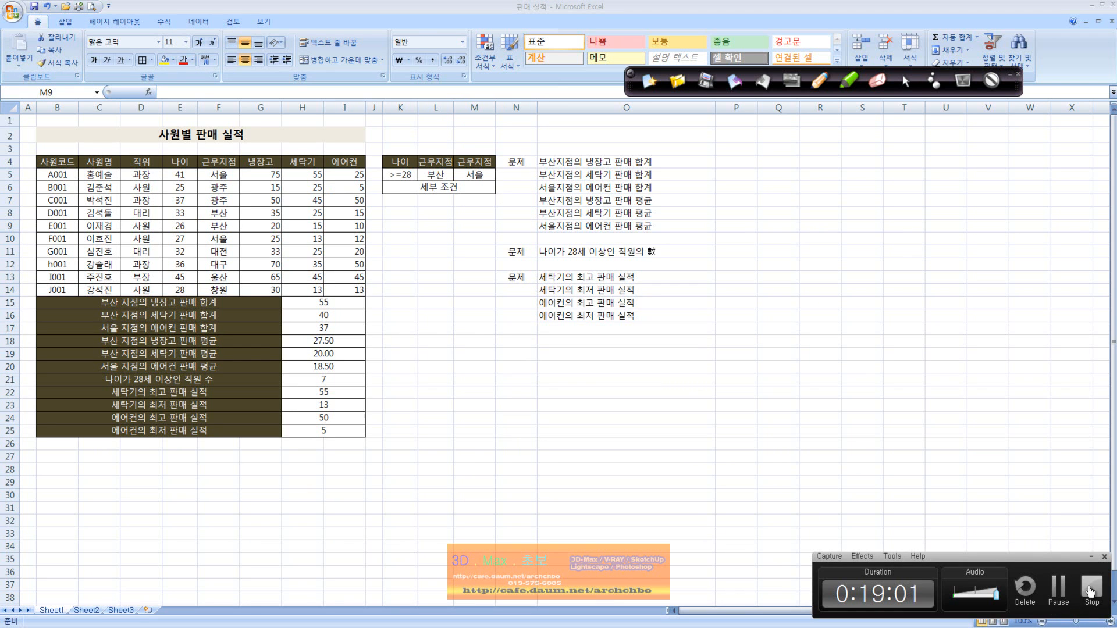